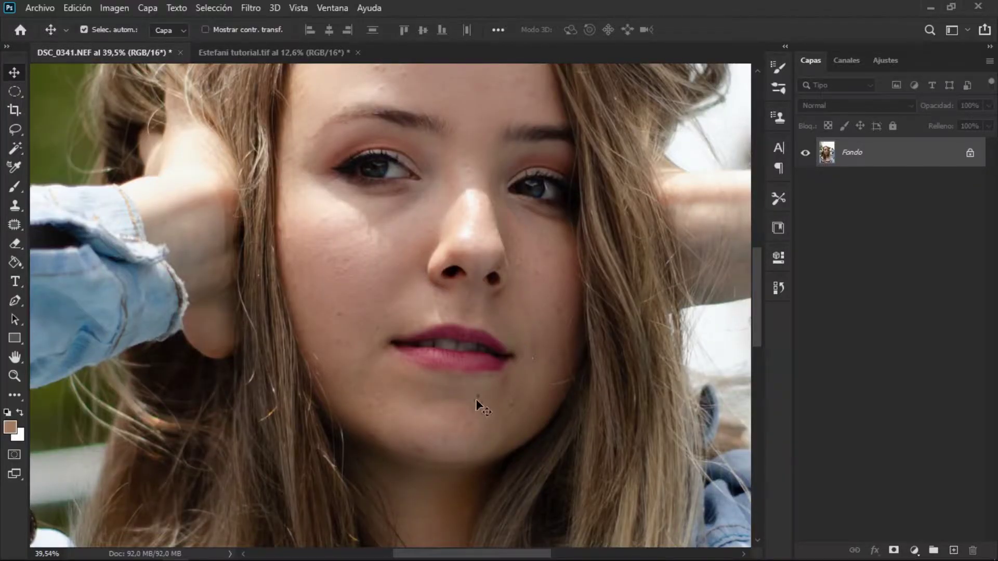
Zoom out until the whole DSC_0341.NEF portrait fits, and bring up the finished Estefani tutorial.tif example
scroll(438, 400, "down", 3)
scroll(427, 314, "down", 3)
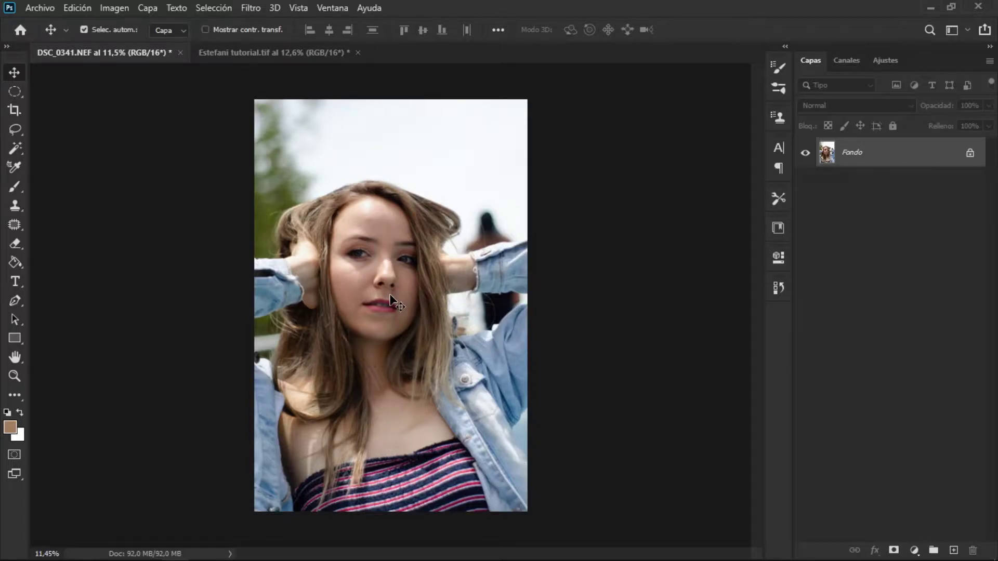
left_click(312, 54)
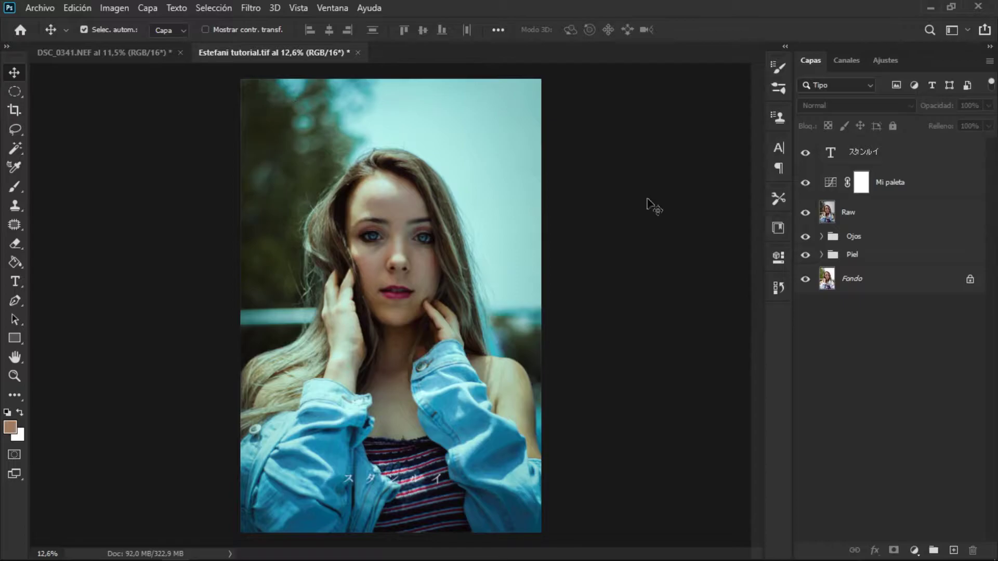
left_click_drag(806, 159, 808, 237)
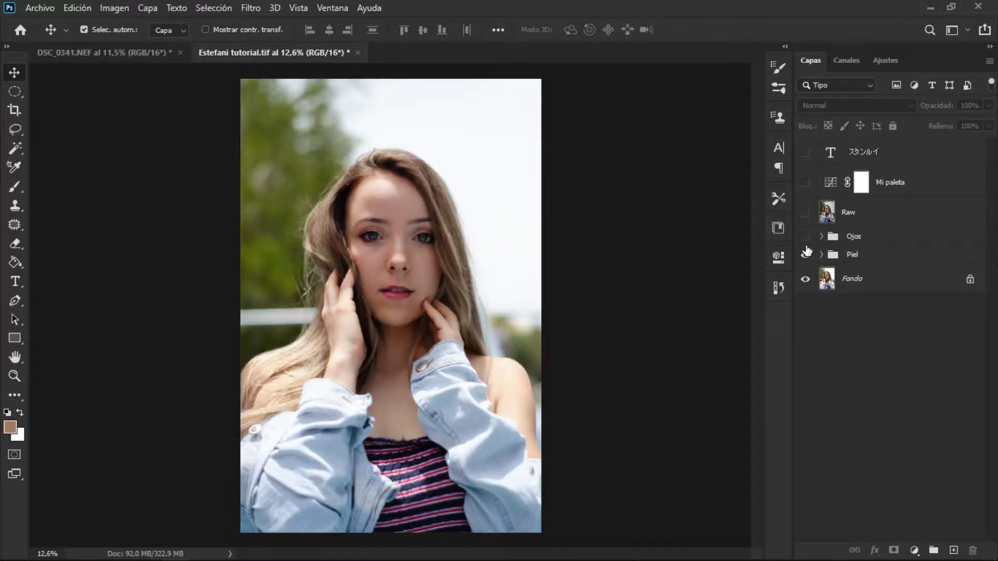
mouse_move(807, 213)
left_mouse_down()
mouse_move(807, 158)
mouse_move(804, 219)
left_mouse_up()
left_click(806, 254)
left_click(805, 237)
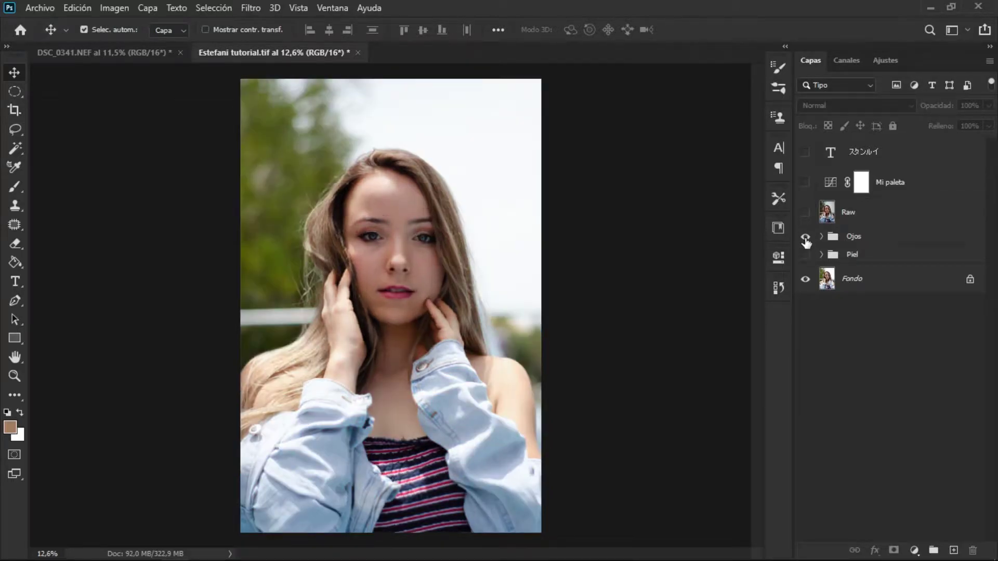
left_click_drag(805, 256, 806, 156)
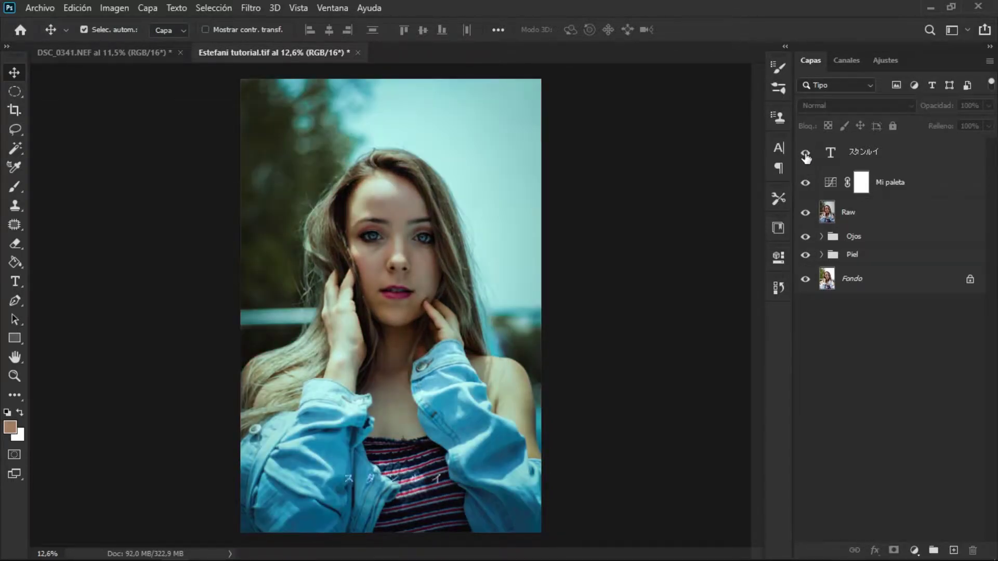
scroll(395, 312, "up", 5)
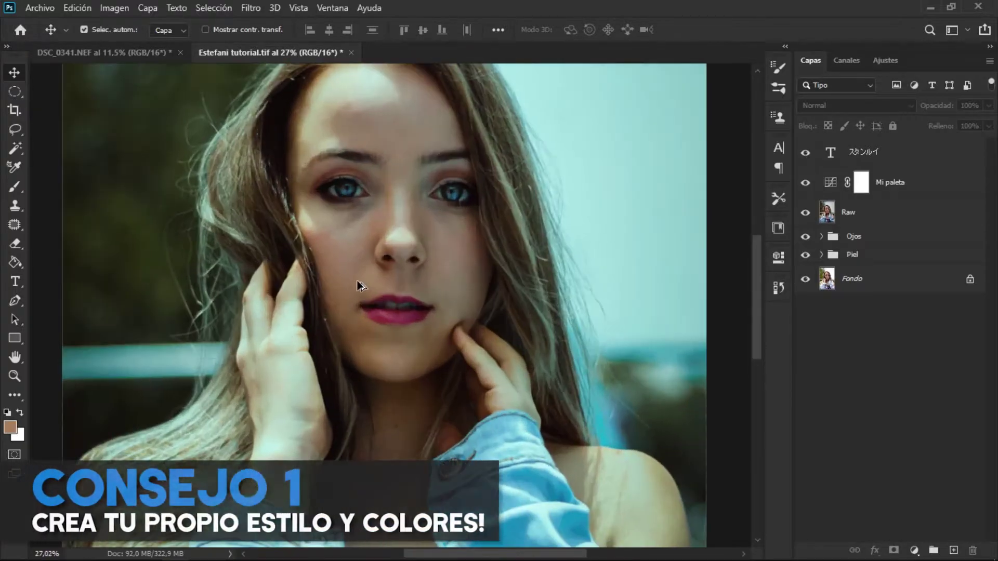
scroll(382, 253, "down", 1)
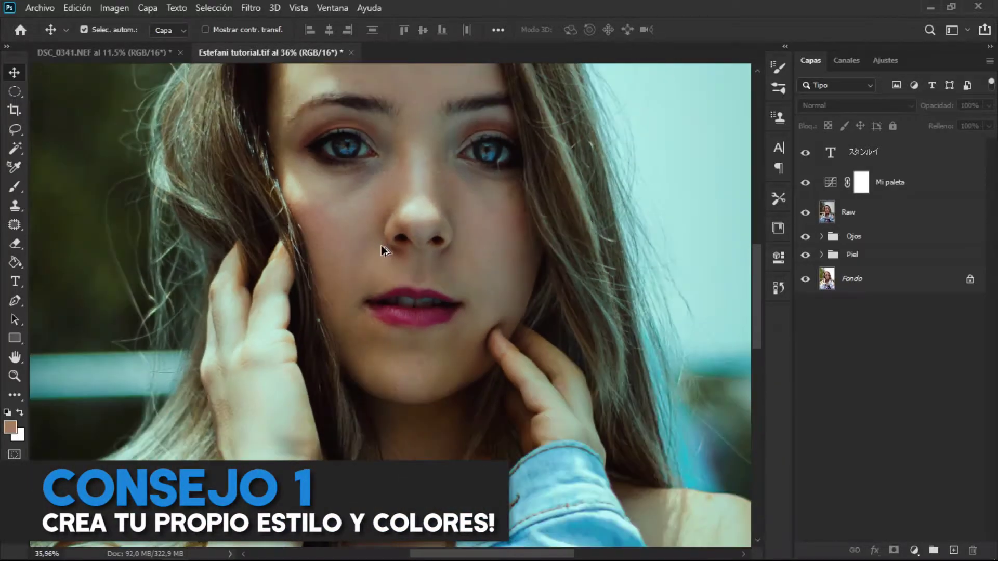
left_click(109, 59)
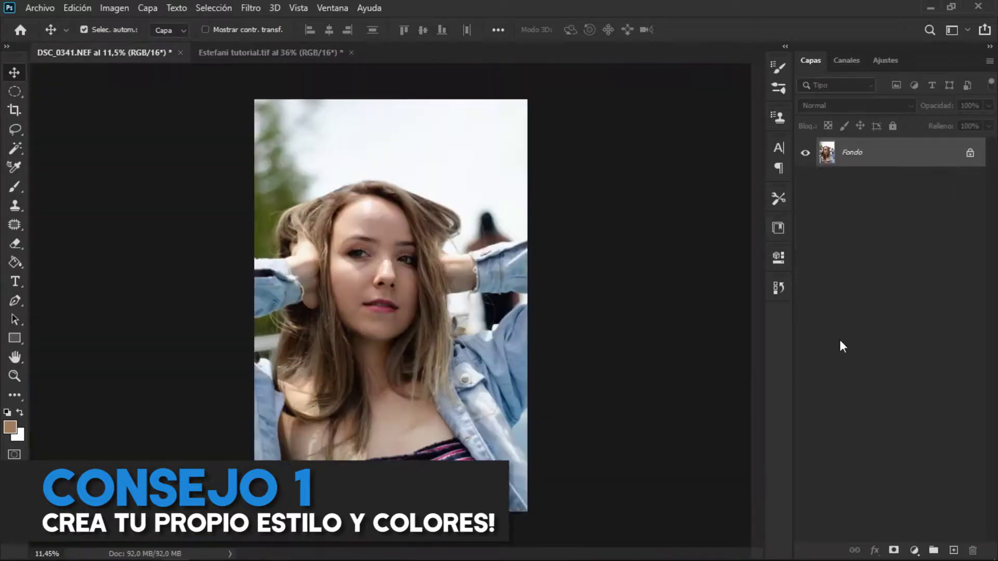
Duplicate the Fondo background layer twice
scroll(457, 278, "up", 3)
scroll(404, 321, "down", 3)
scroll(404, 321, "down", 1)
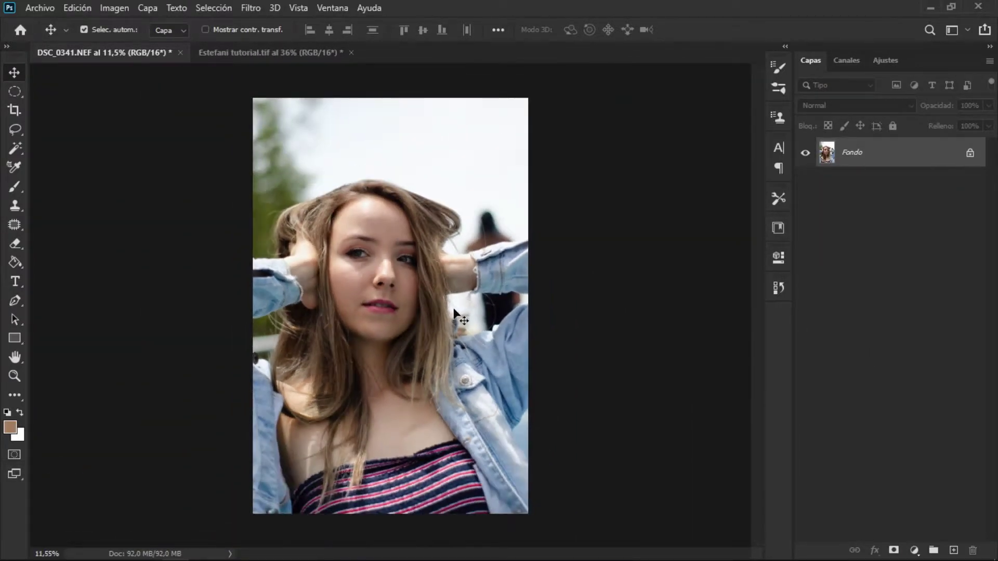
key("ctrl+j")
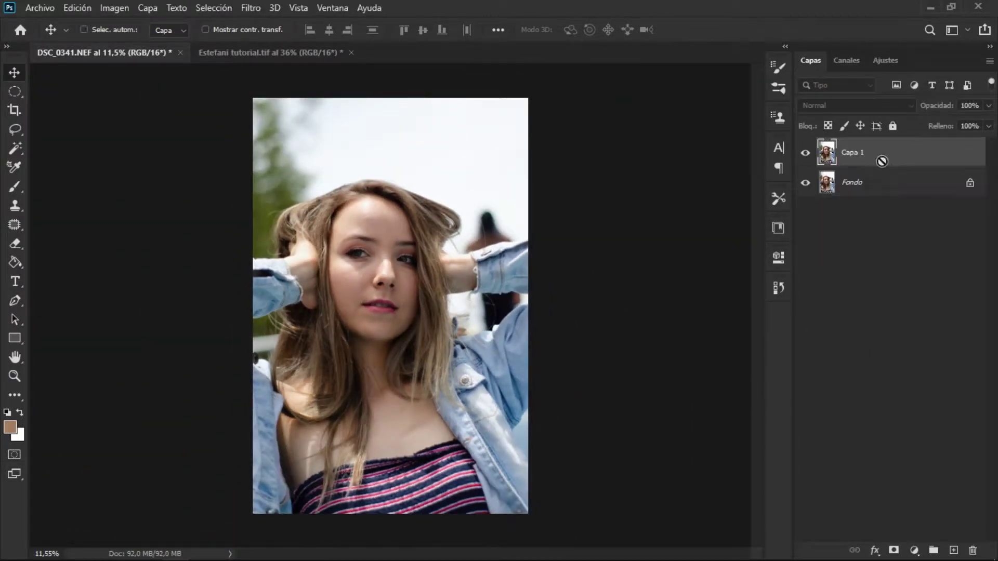
key("ctrl+j")
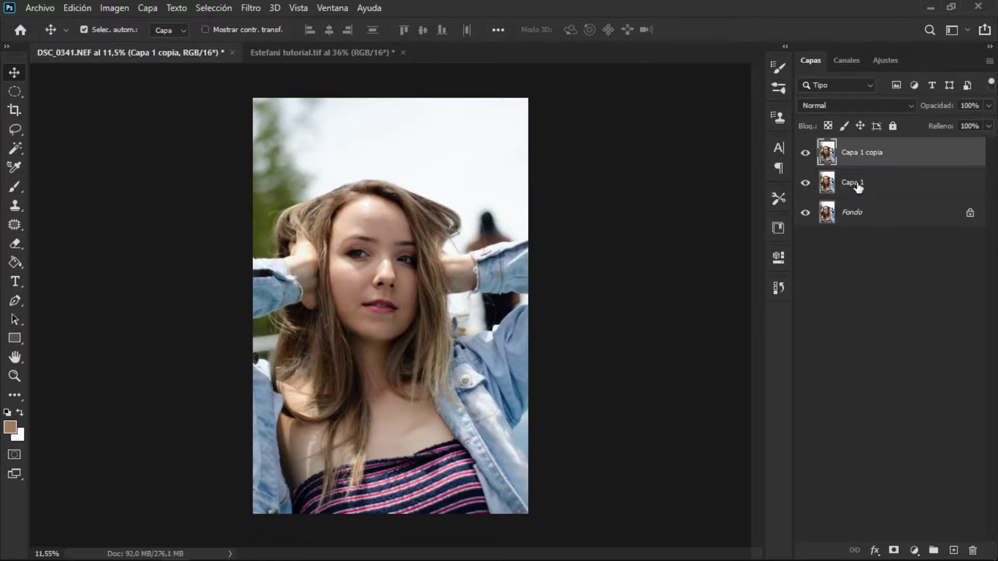
Rename the lower copy Color and the upper copy Textura, with Color selected
double_click(857, 183)
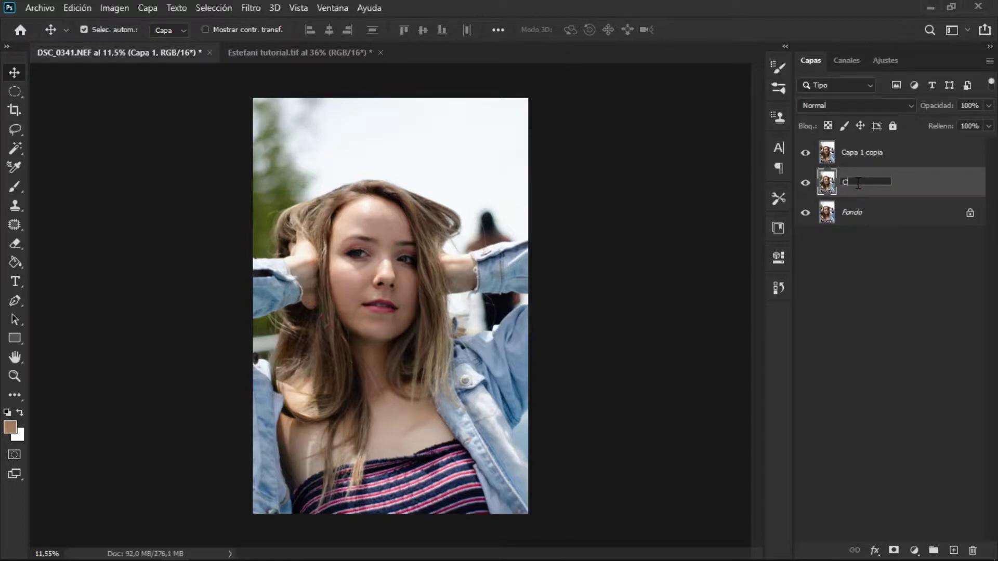
double_click(863, 156)
type("Textura")
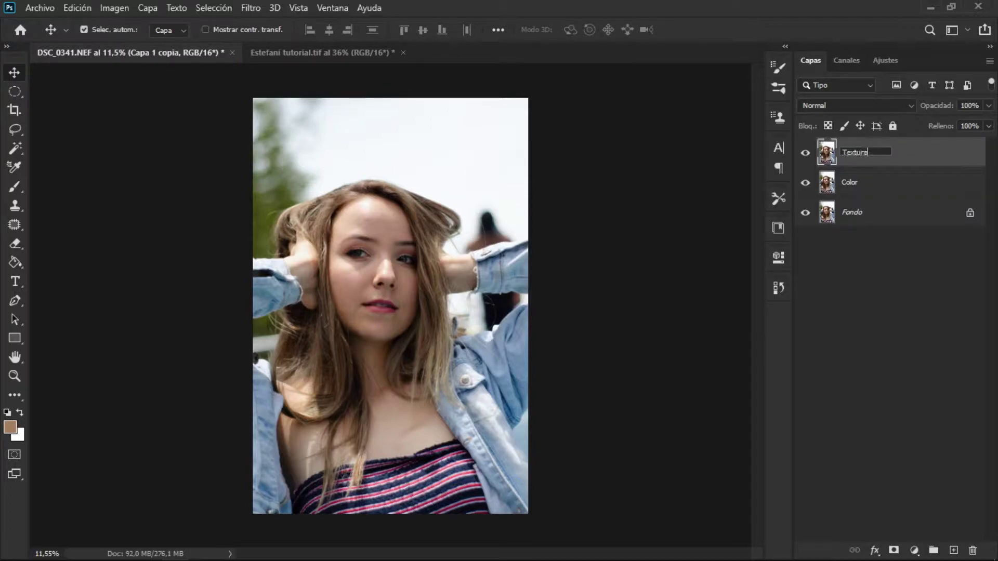
key("Return")
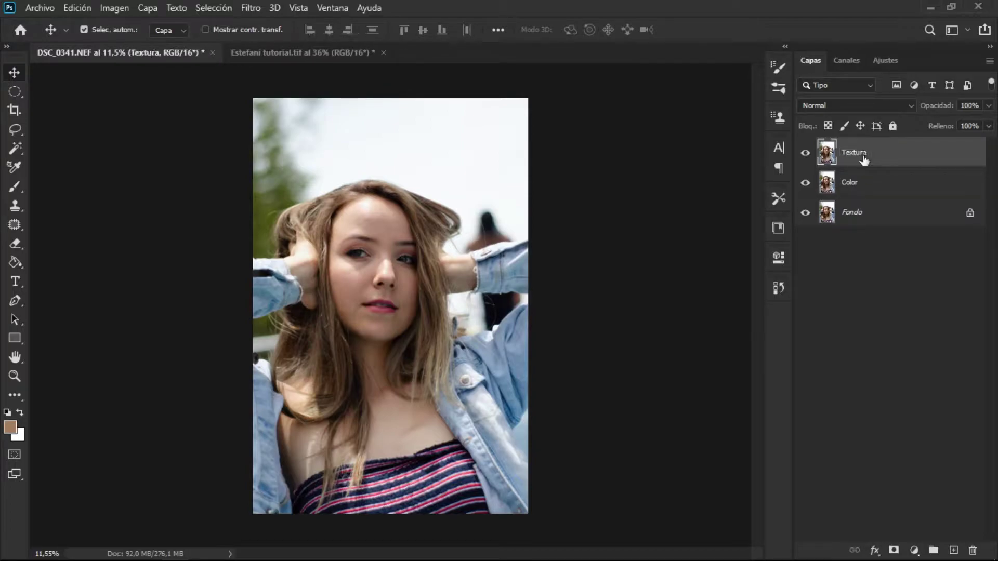
left_click(908, 192)
left_click(249, 7)
mouse_move(272, 173)
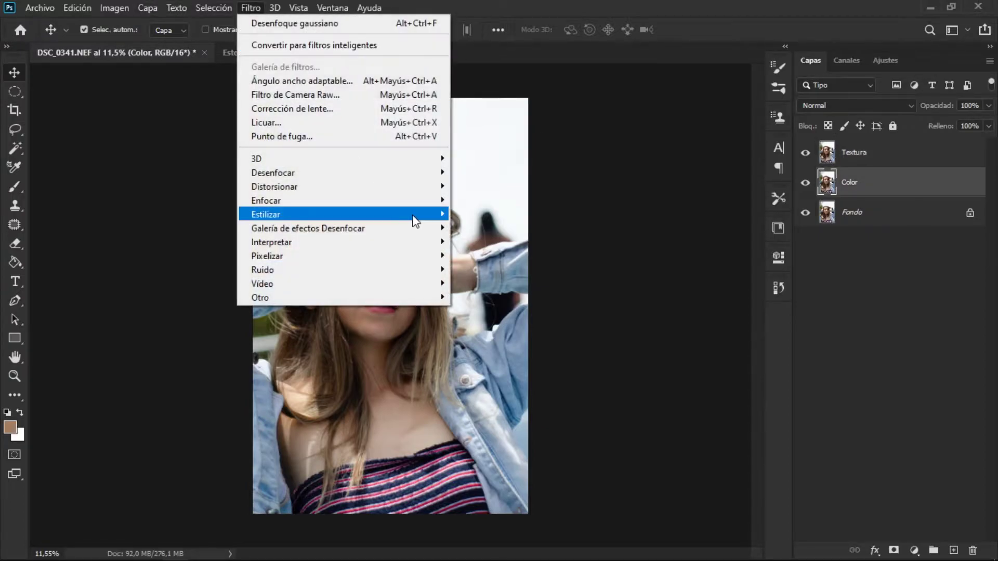
Blur the Color layer with a 6-pixel Gaussian blur
left_click(545, 269)
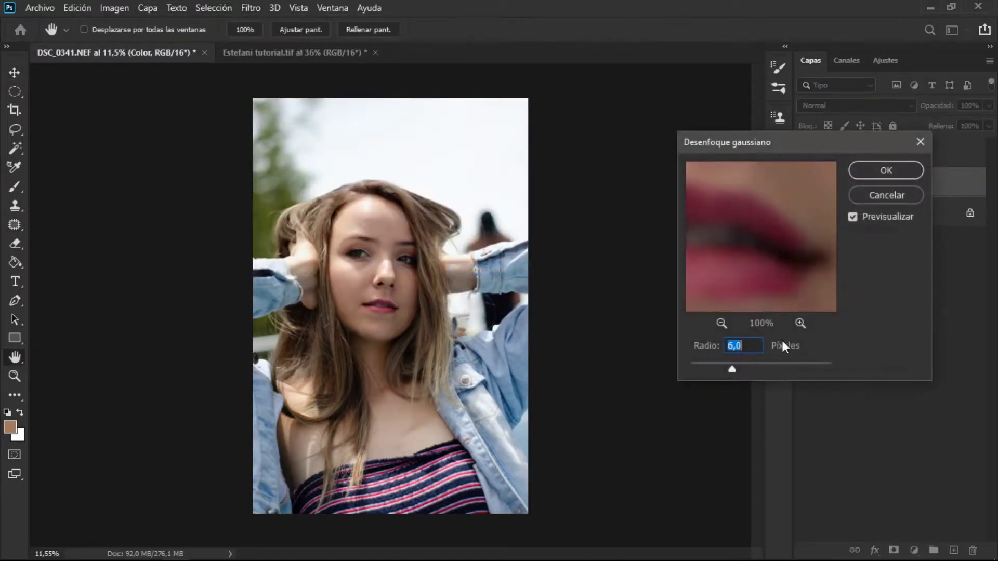
mouse_move(745, 240)
left_mouse_down()
mouse_move(724, 189)
mouse_move(753, 234)
mouse_move(750, 278)
mouse_move(735, 258)
mouse_move(754, 252)
left_mouse_up()
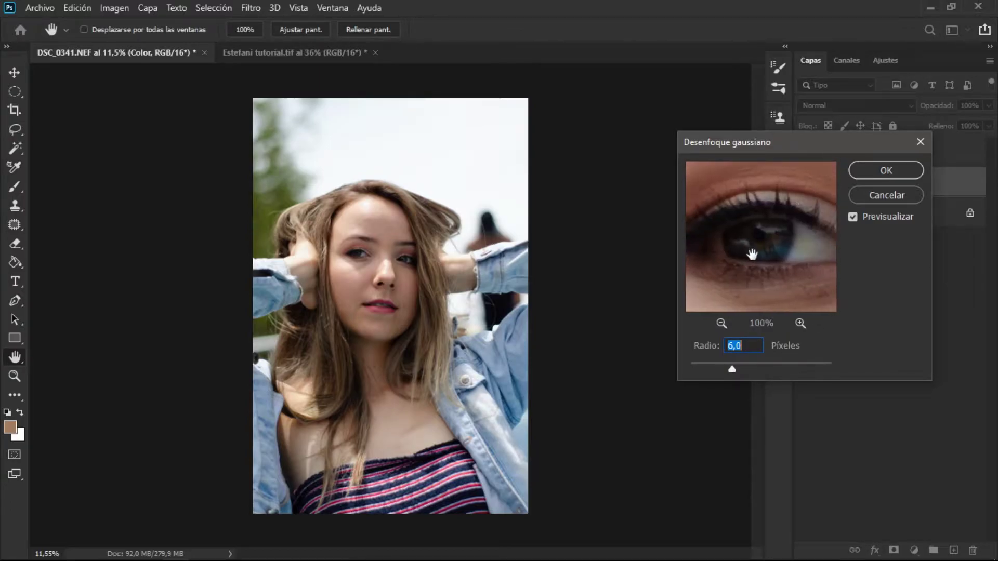
left_click(863, 172)
Apply Image to Textura subtracting Color, and set Textura's blend mode to Luz lineal
left_click(863, 159)
left_click(115, 8)
left_click(229, 222)
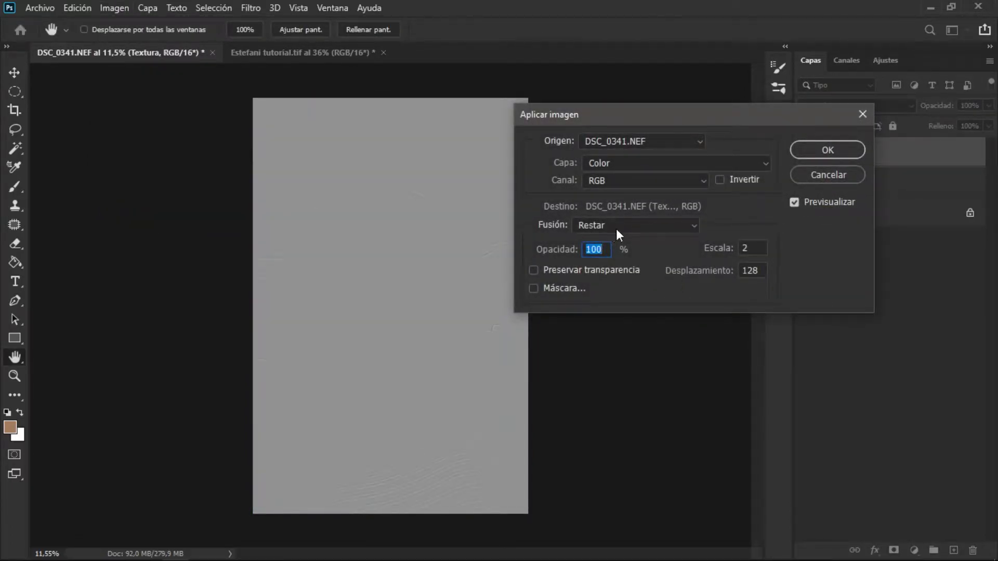
left_click(817, 152)
left_click(855, 106)
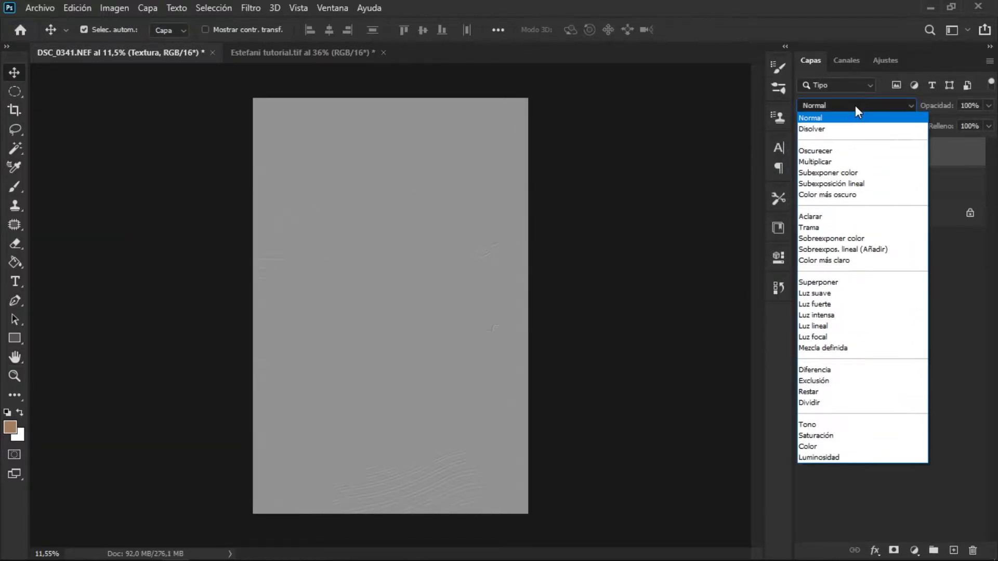
left_click(813, 326)
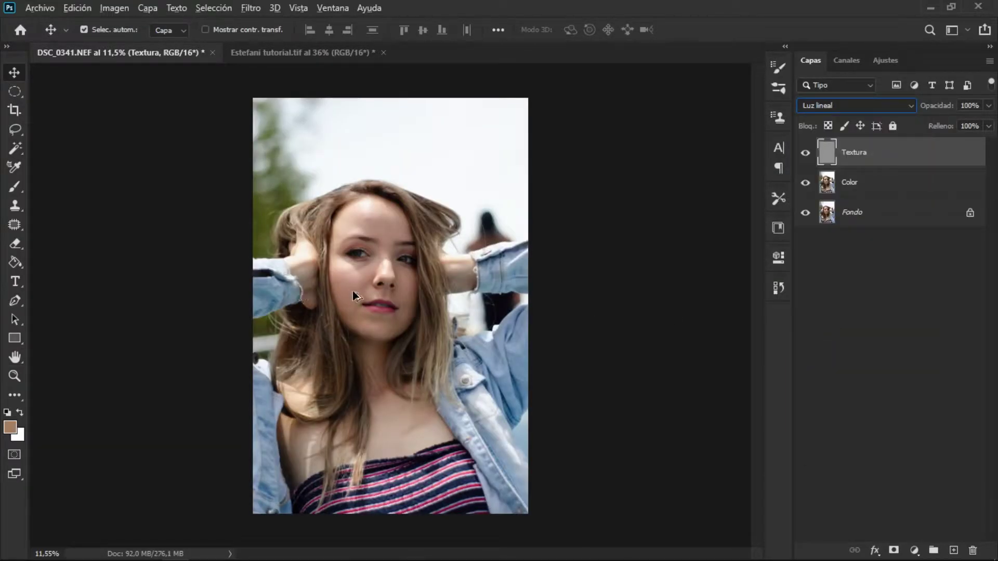
Zoom in on the chin, then select the Textura layer and the Clone Stamp tool
left_click(367, 305)
scroll(334, 275, "up", 5)
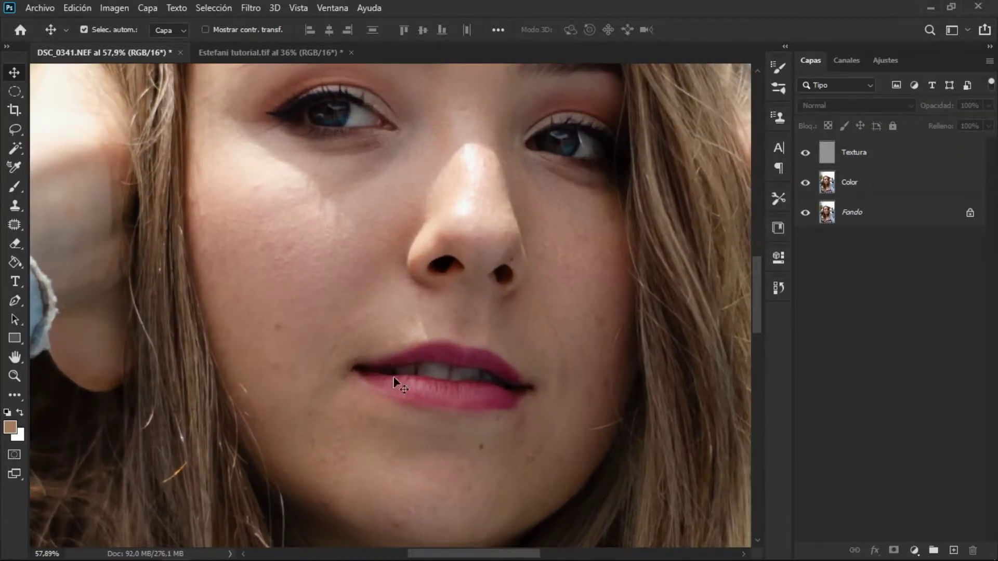
left_click_drag(398, 385, 384, 308)
scroll(405, 301, "up", 5)
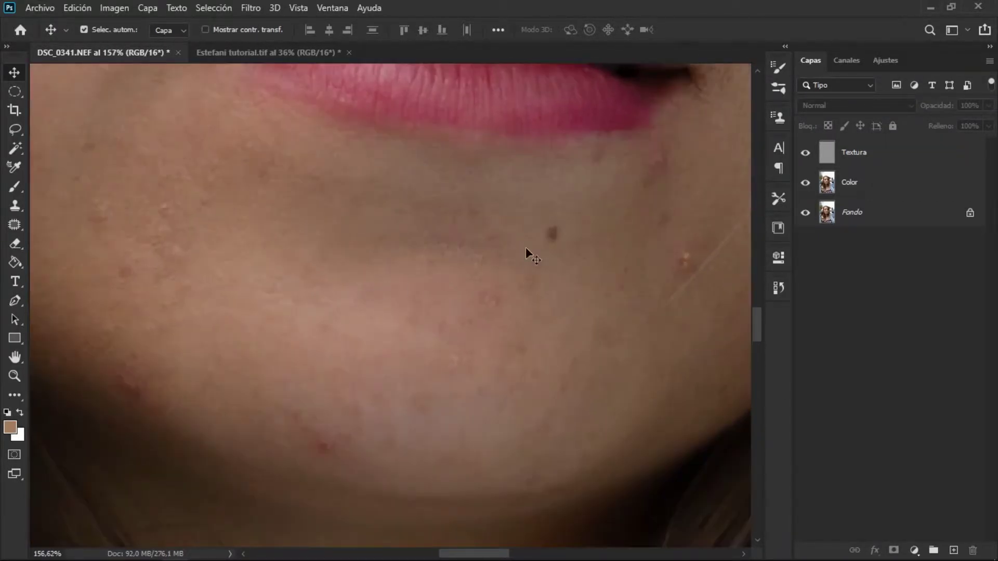
left_click(882, 163)
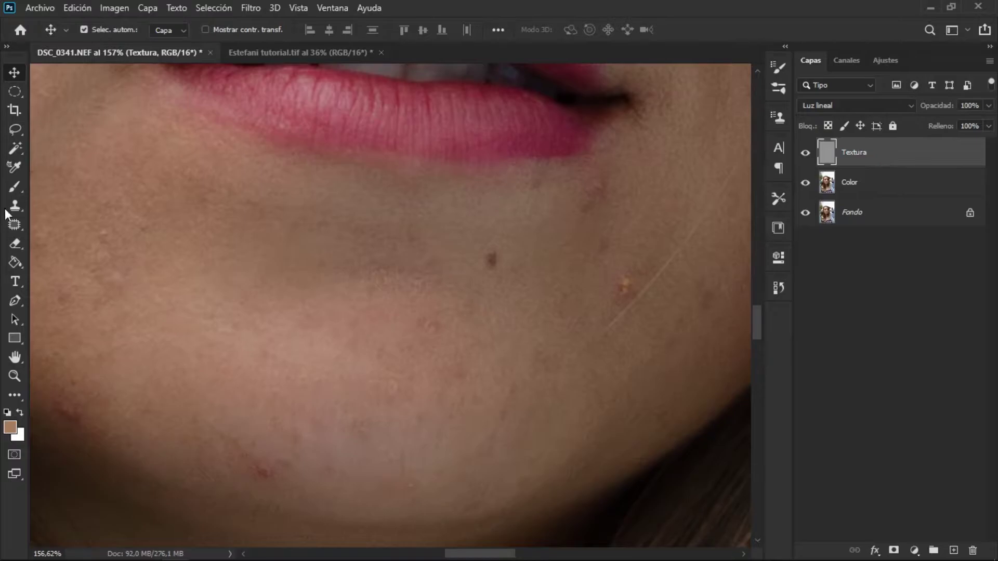
left_click(15, 206)
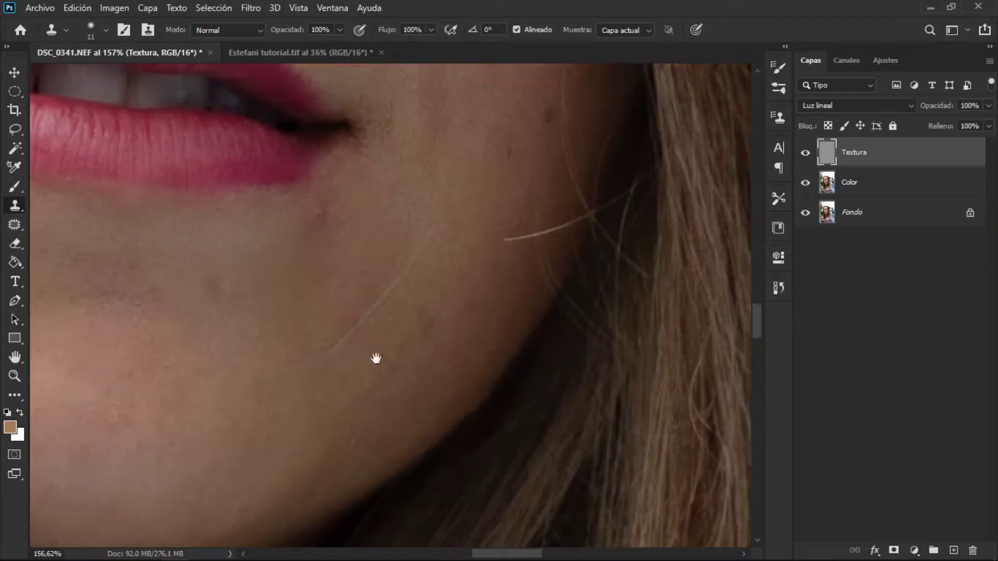
Clone-stamp cheek, nose and chin blemishes on Textura, then make Color the active layer
scroll(379, 356, "left", 3)
scroll(363, 363, "left", 5)
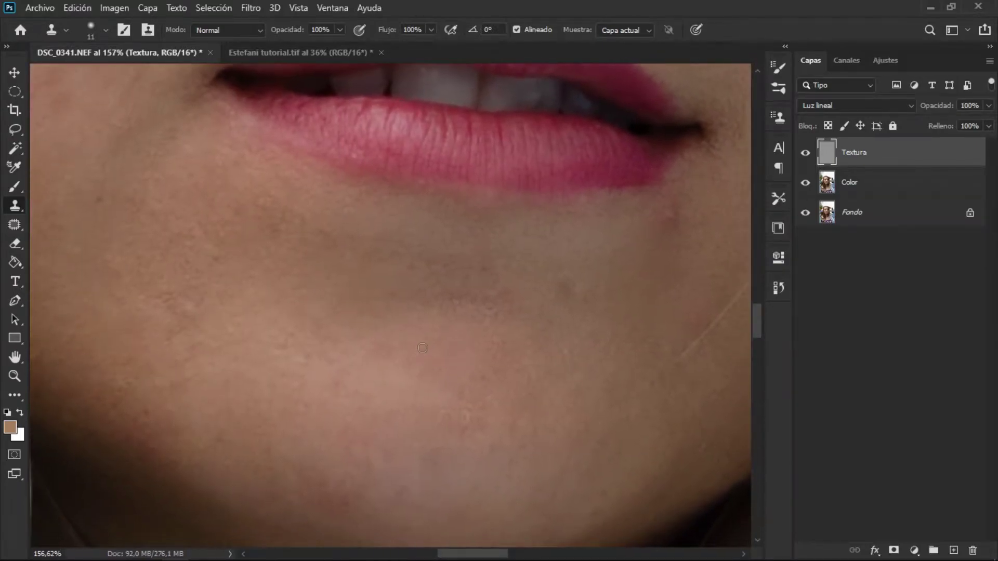
scroll(398, 342, "down", 5)
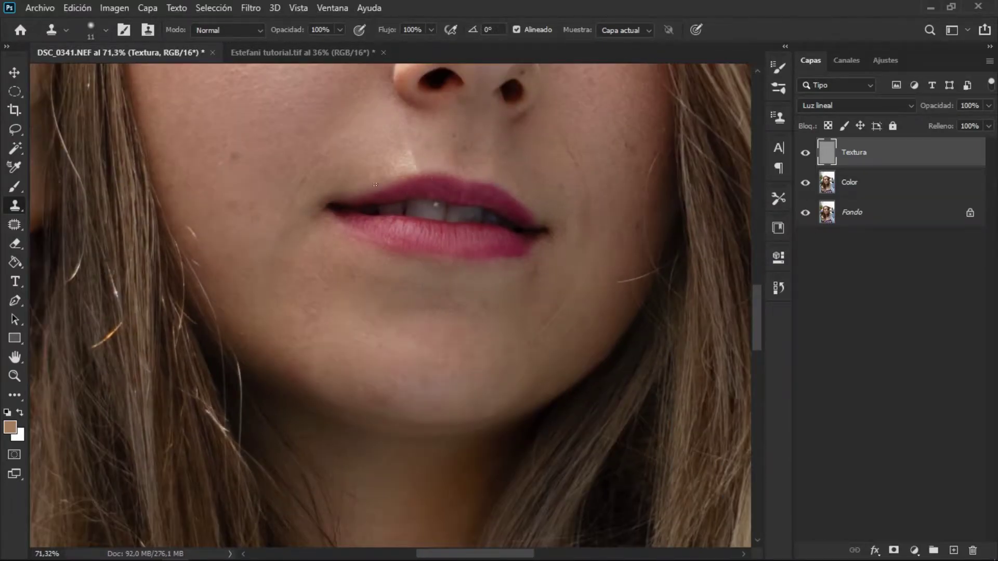
scroll(205, 151, "up", 2)
scroll(236, 169, "up", 4)
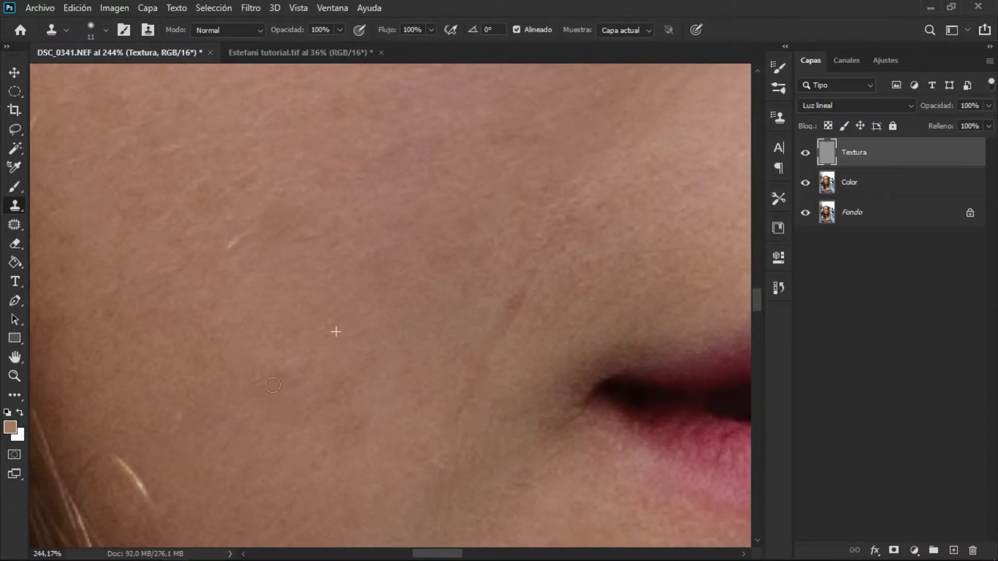
scroll(401, 387, "down", 4)
scroll(401, 387, "right", 4)
scroll(298, 241, "down", 3)
scroll(299, 241, "right", 4)
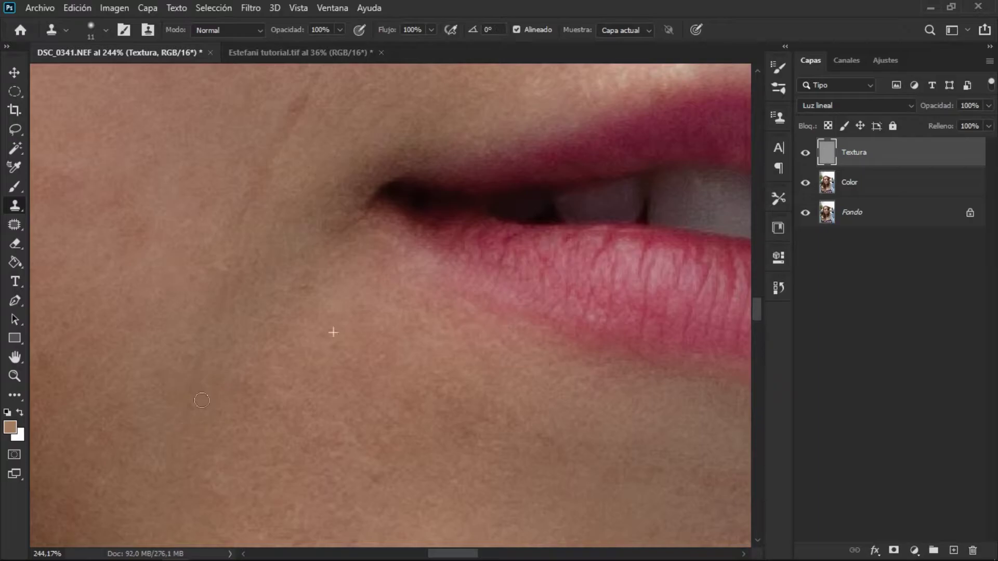
scroll(187, 333, "up", 4)
scroll(197, 270, "left", 4)
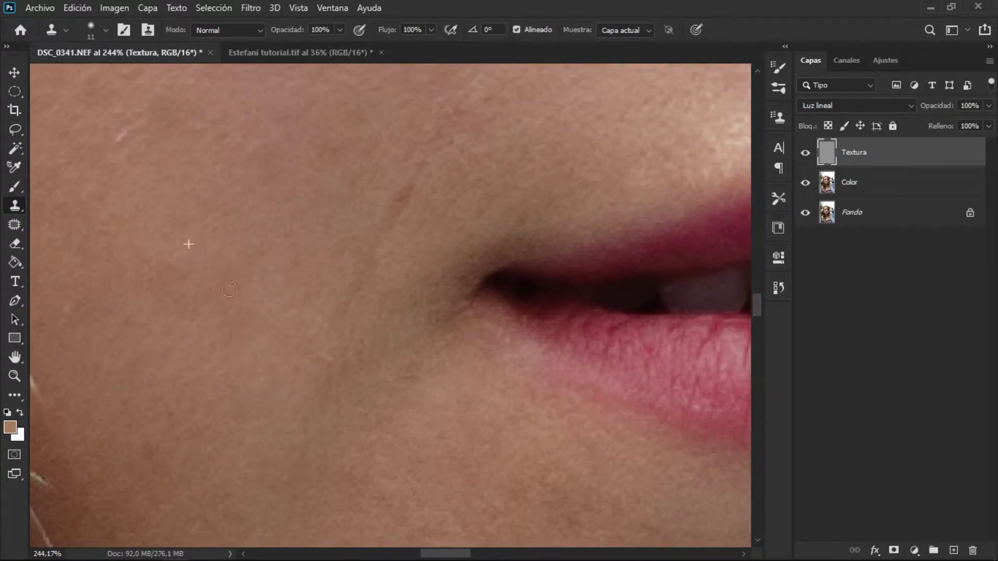
scroll(244, 307, "up", 3)
scroll(244, 307, "right", 3)
scroll(196, 352, "up", 3)
scroll(312, 333, "right", 4)
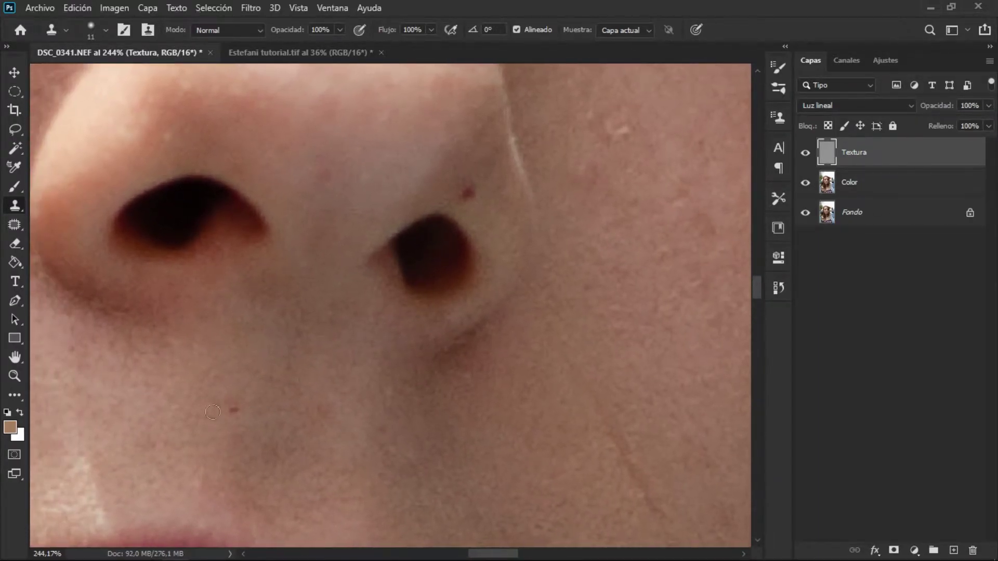
scroll(350, 229, "down", 3)
scroll(350, 229, "right", 3)
scroll(364, 237, "down", 1)
scroll(364, 236, "right", 2)
scroll(361, 221, "down", 3)
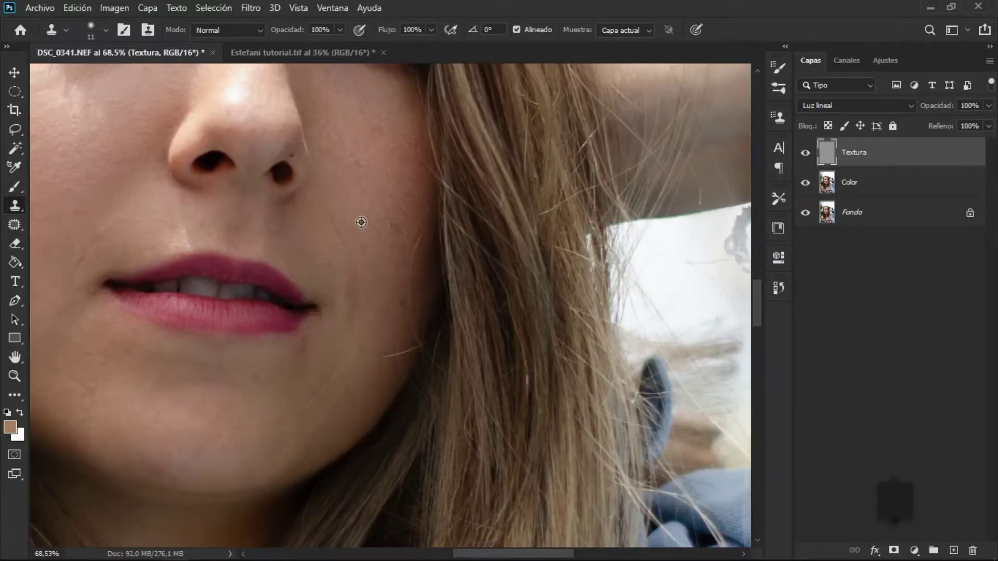
scroll(355, 195, "down", 3)
scroll(307, 285, "up", 1)
scroll(276, 232, "up", 3)
scroll(276, 232, "up", 2)
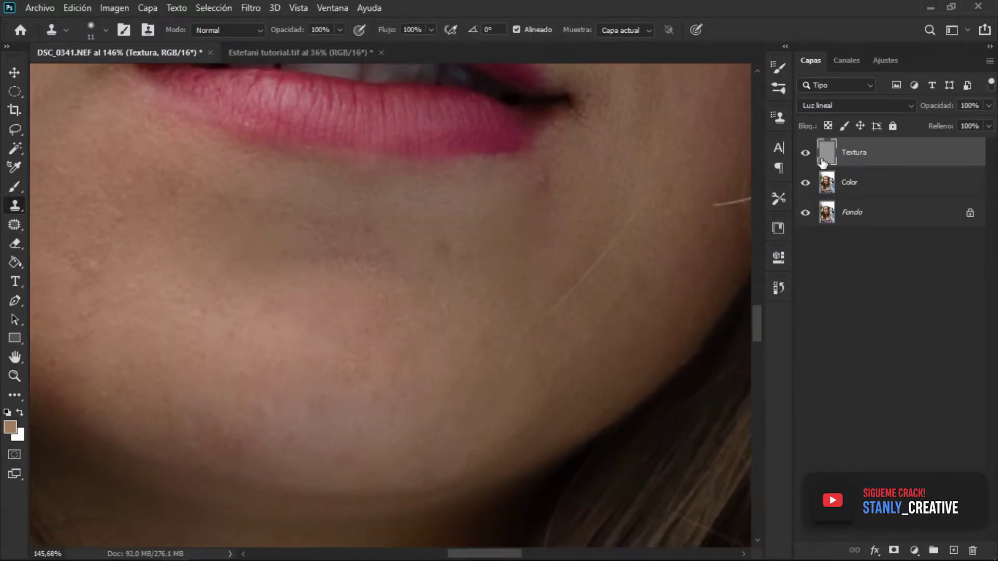
left_click(878, 191)
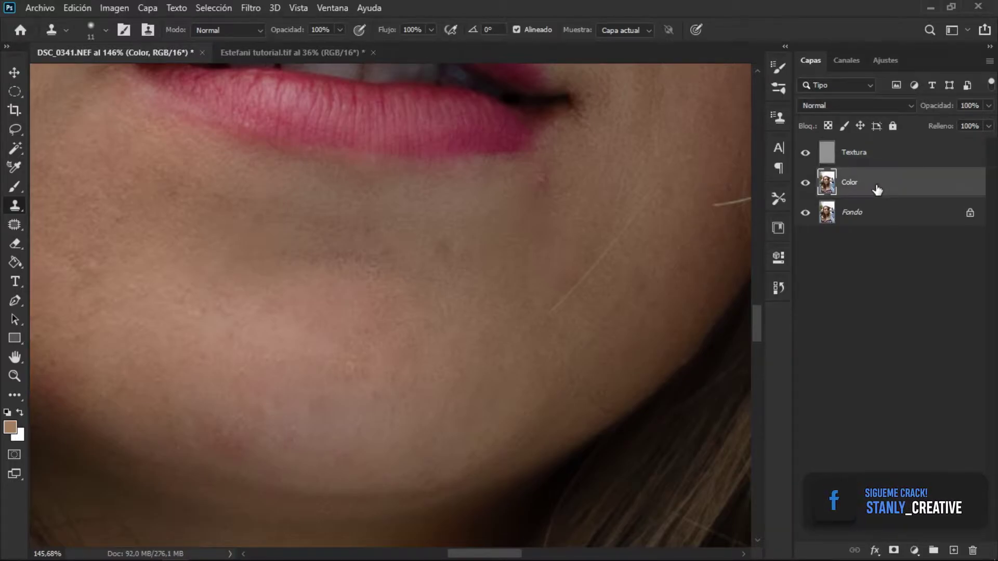
With the Patch tool, fix the blemishes below the lips and on the chin
left_click(12, 225)
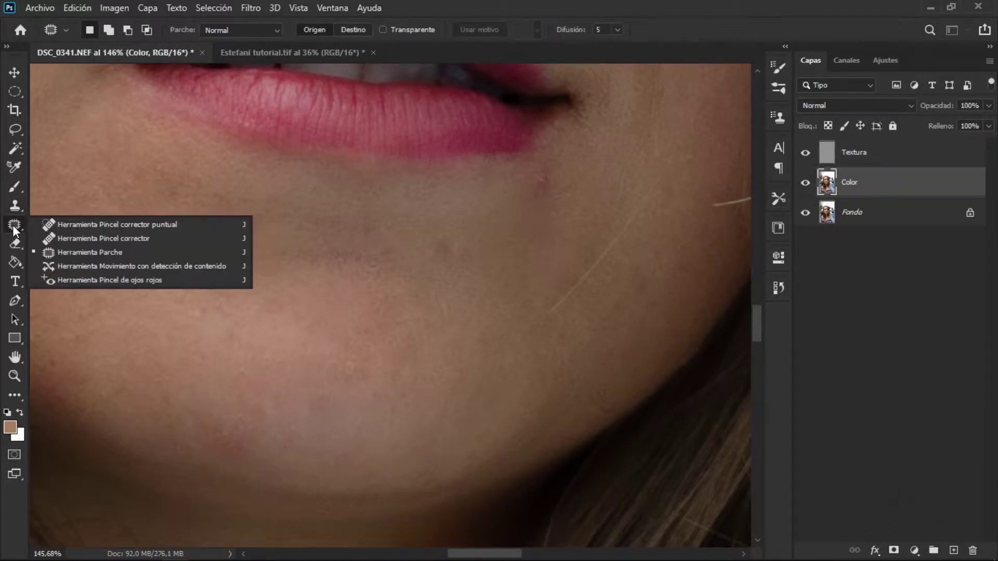
left_click(87, 252)
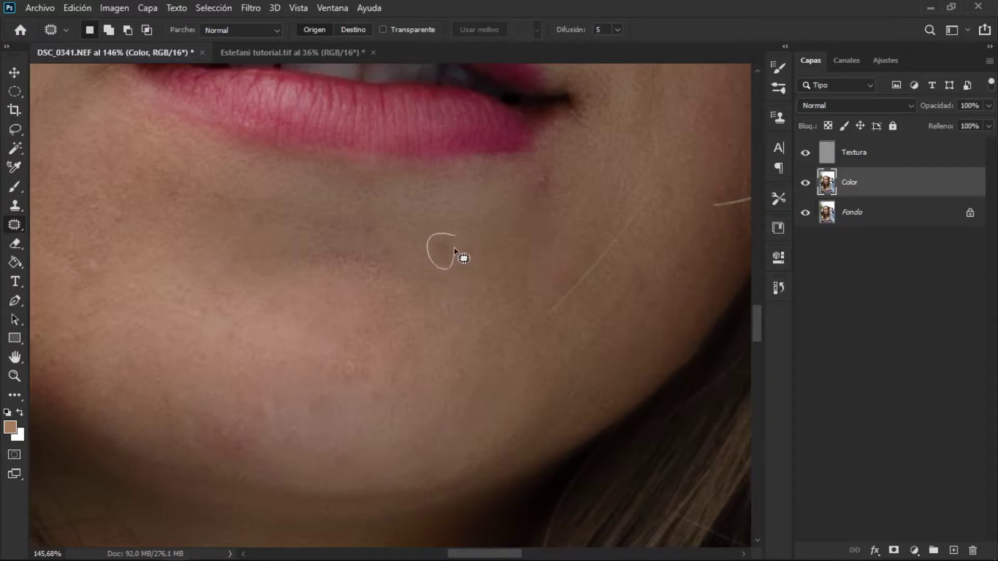
mouse_move(451, 242)
left_mouse_down()
mouse_move(443, 234)
mouse_move(463, 304)
left_mouse_up()
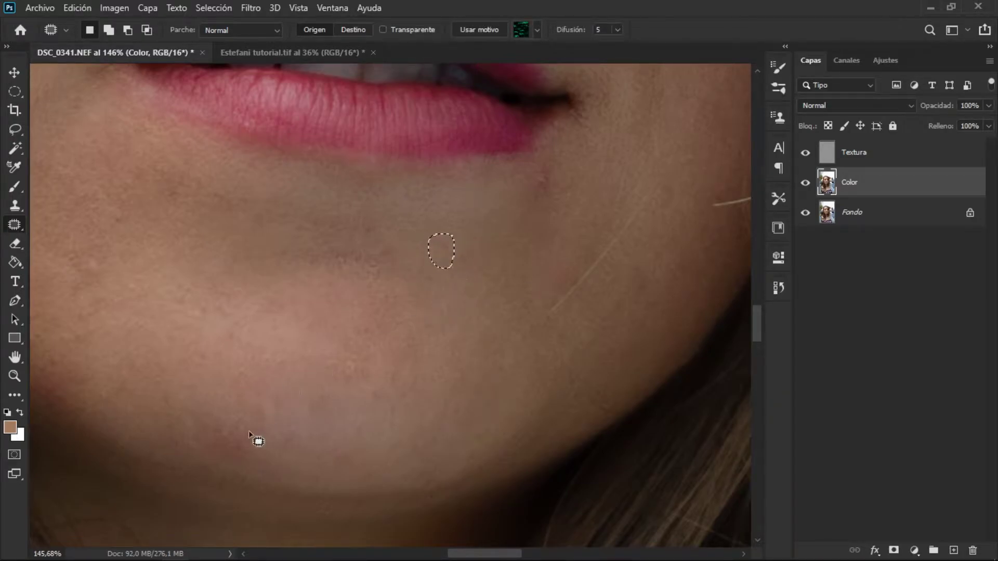
left_click_drag(188, 425, 226, 389)
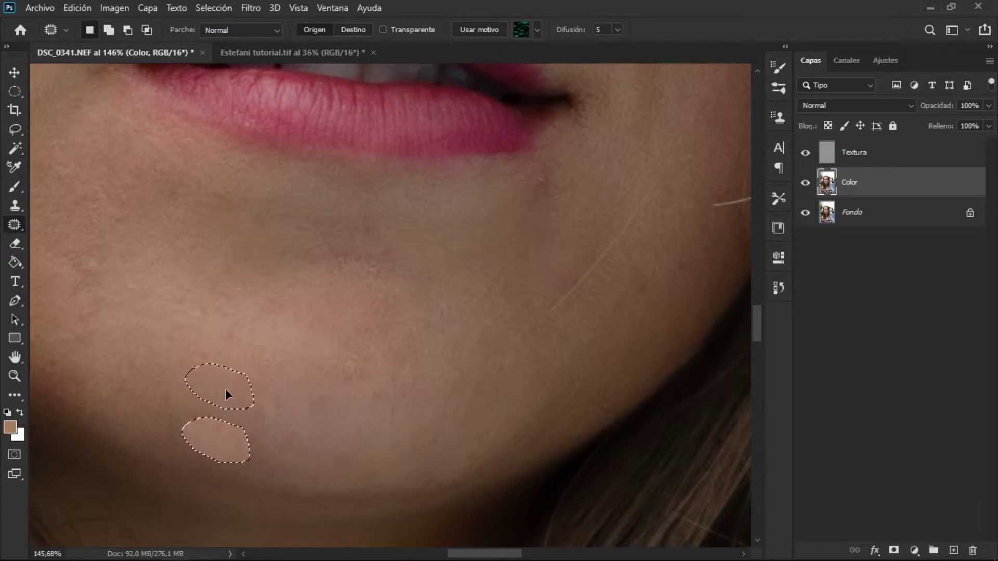
mouse_move(95, 263)
left_mouse_down()
mouse_move(96, 314)
mouse_move(106, 283)
left_mouse_up()
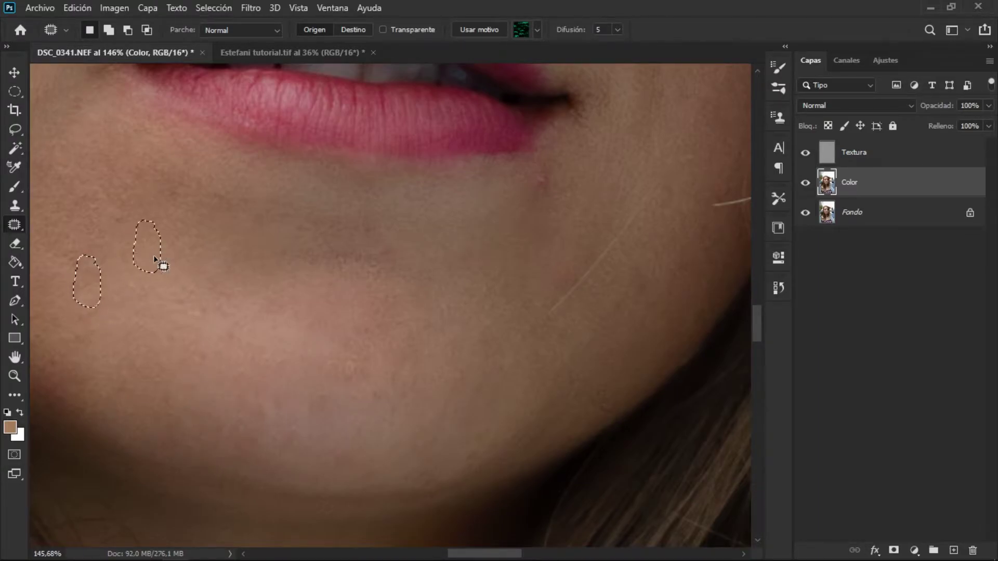
left_click_drag(155, 259, 155, 259)
Patch the spots on the left cheek, mouth corner, lower cheek and below the lower lip
scroll(234, 268, "right", 5)
left_click_drag(449, 272, 418, 333)
left_click_drag(420, 298, 421, 299)
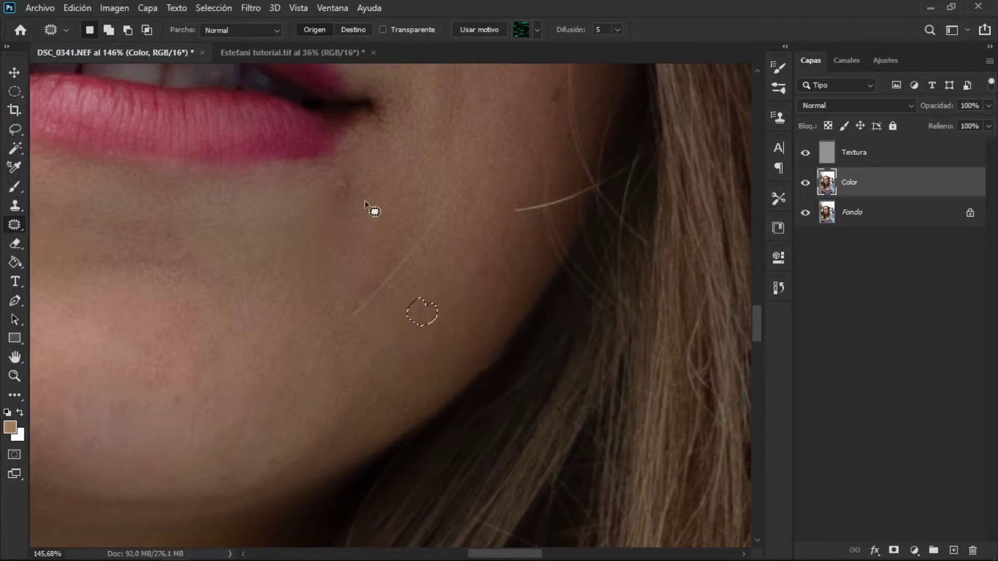
left_click_drag(359, 179, 308, 224)
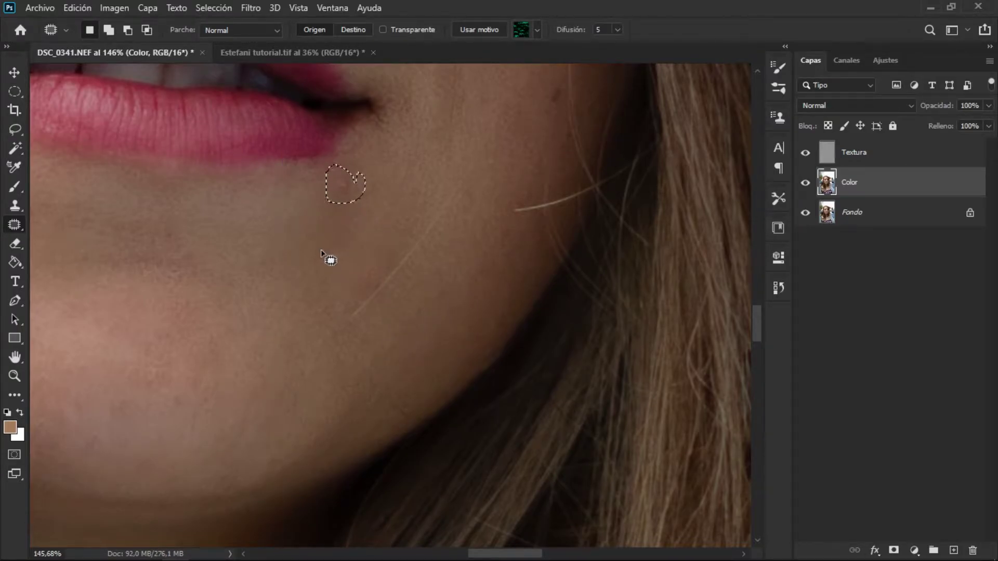
left_click_drag(220, 269, 695, 381)
mouse_move(270, 427)
left_mouse_down()
mouse_move(256, 456)
mouse_move(267, 390)
left_mouse_up()
left_click_drag(221, 266, 225, 293)
scroll(224, 294, "down", 2)
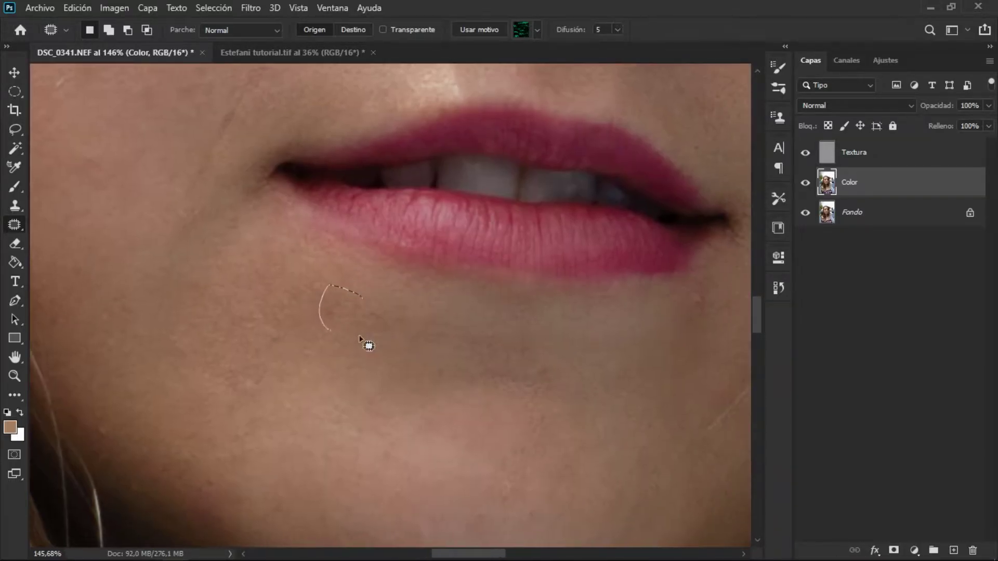
left_click_drag(367, 413, 390, 301)
Pan back out to the eyes and nose and select the Textura layer
scroll(461, 367, "down", 3)
scroll(408, 286, "down", 3)
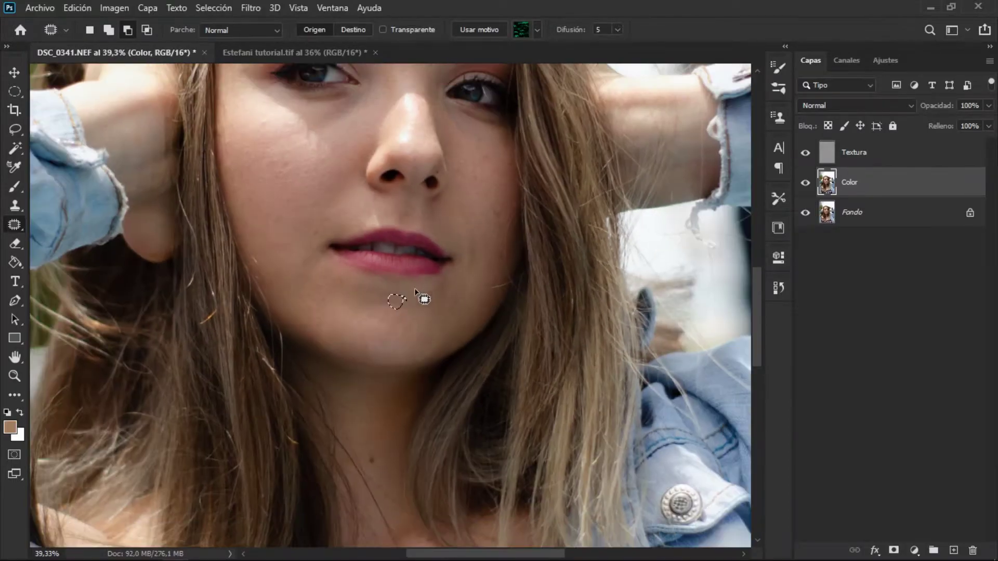
scroll(398, 289, "up", 2)
left_click_drag(335, 229, 341, 290)
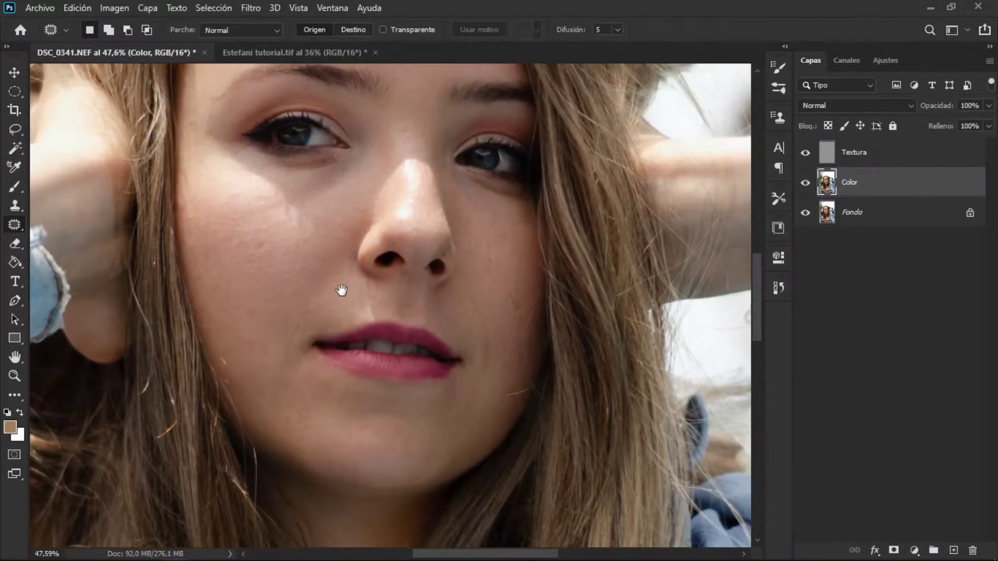
left_click(880, 160)
Group Textura and Color into Grupo 1 and select Color inside the expanded group
left_click(888, 187)
left_click(891, 156)
left_click(891, 190)
left_click(892, 160, "shift")
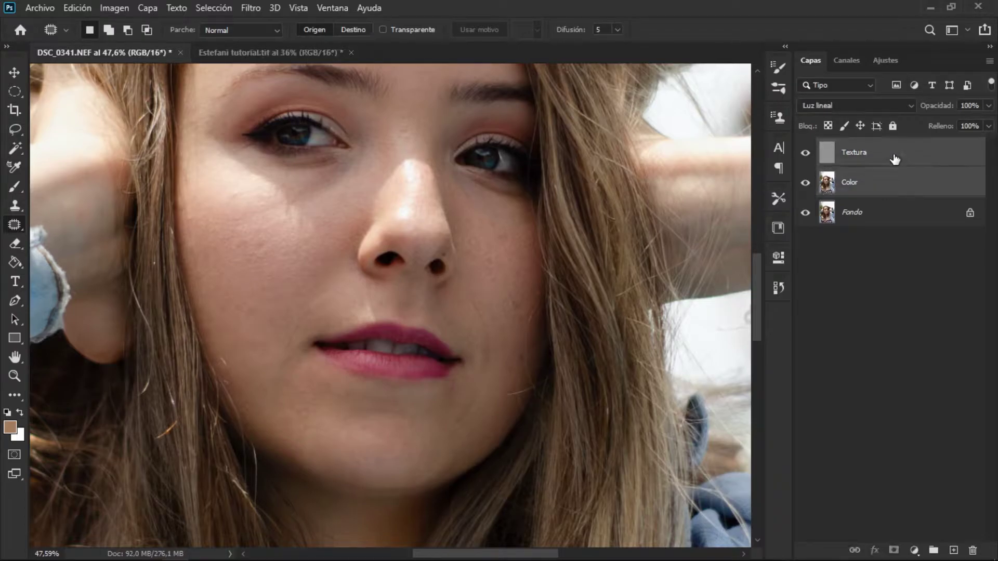
key("ctrl+g")
left_click(822, 148)
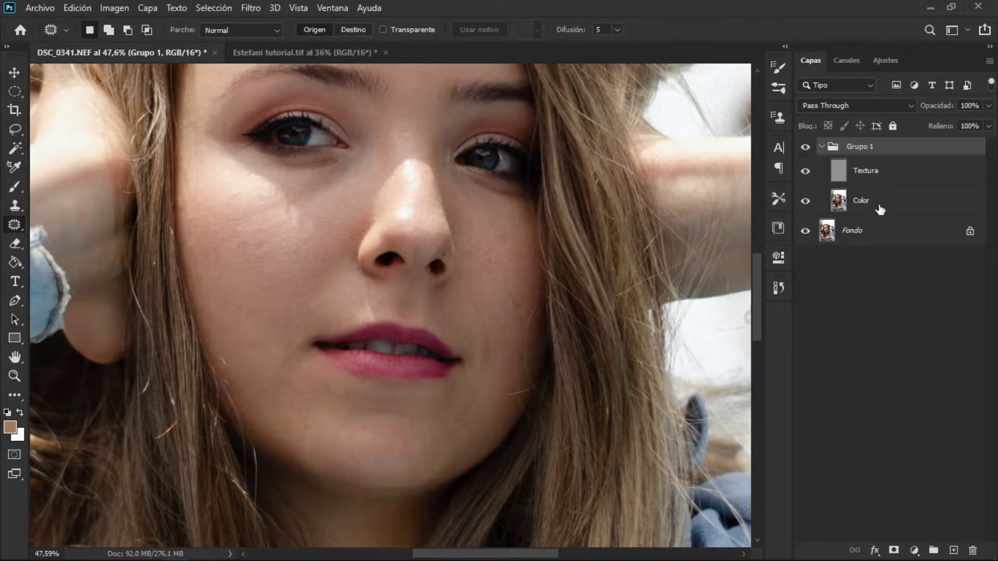
left_click(878, 203)
Draw a lasso selection around the chin and jaw below the lower lip
key("l")
scroll(294, 339, "up", 1)
scroll(311, 383, "up", 1)
scroll(311, 384, "down", 2)
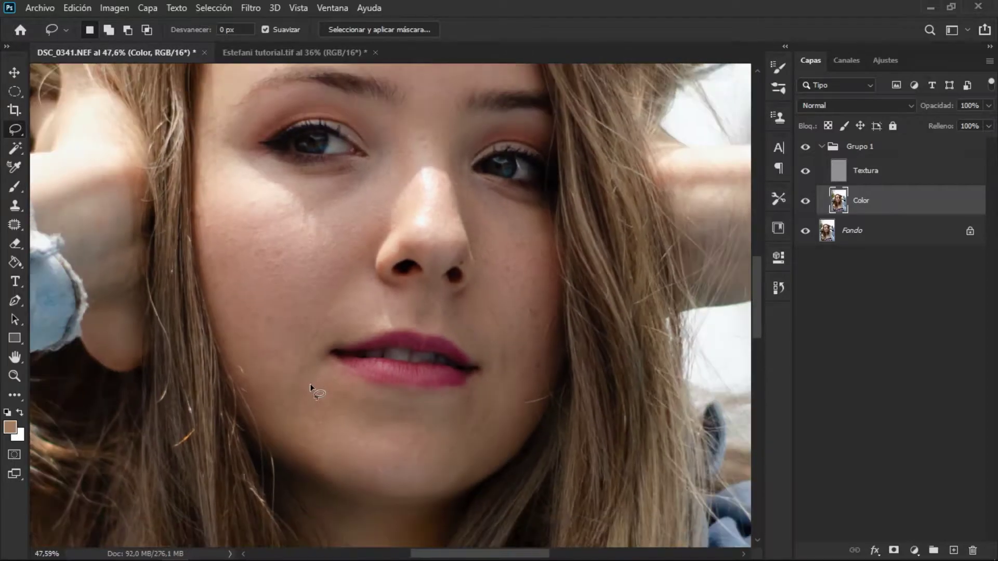
left_click_drag(278, 363, 287, 460)
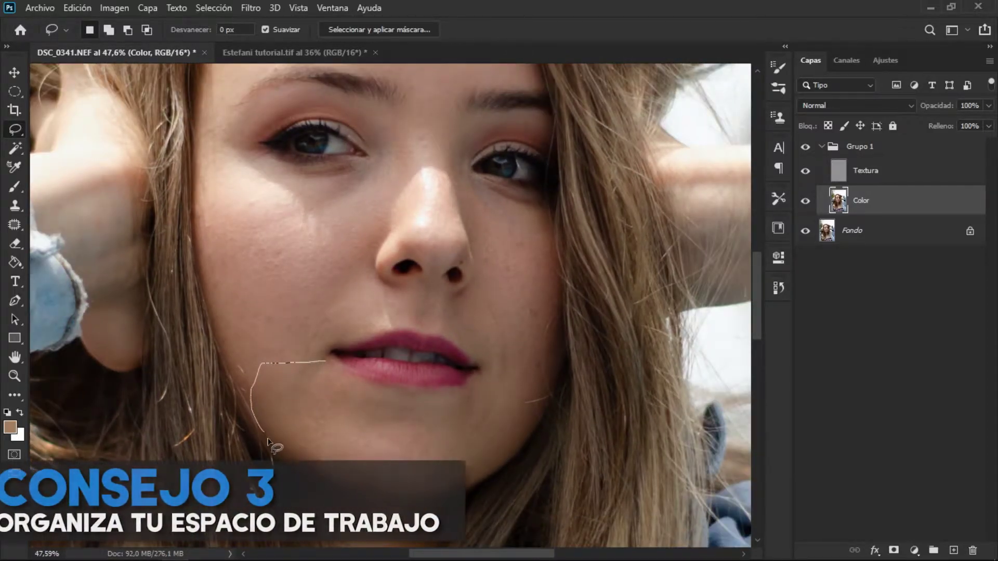
left_click_drag(518, 463, 535, 415)
mouse_move(328, 368)
left_mouse_down()
mouse_move(282, 432)
mouse_move(376, 478)
mouse_move(502, 456)
left_mouse_up()
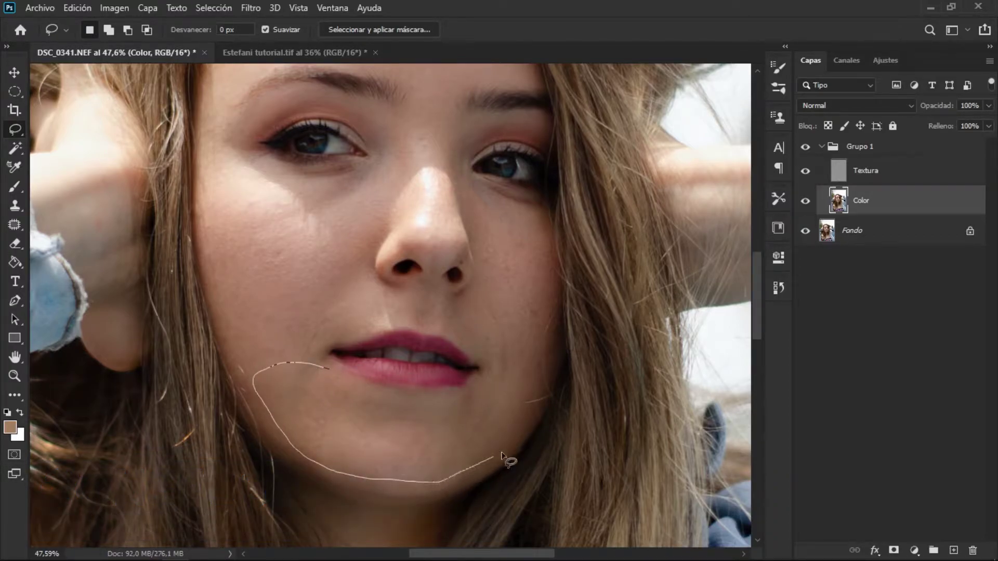
left_click_drag(496, 397, 392, 399)
left_click_drag(329, 370, 328, 368)
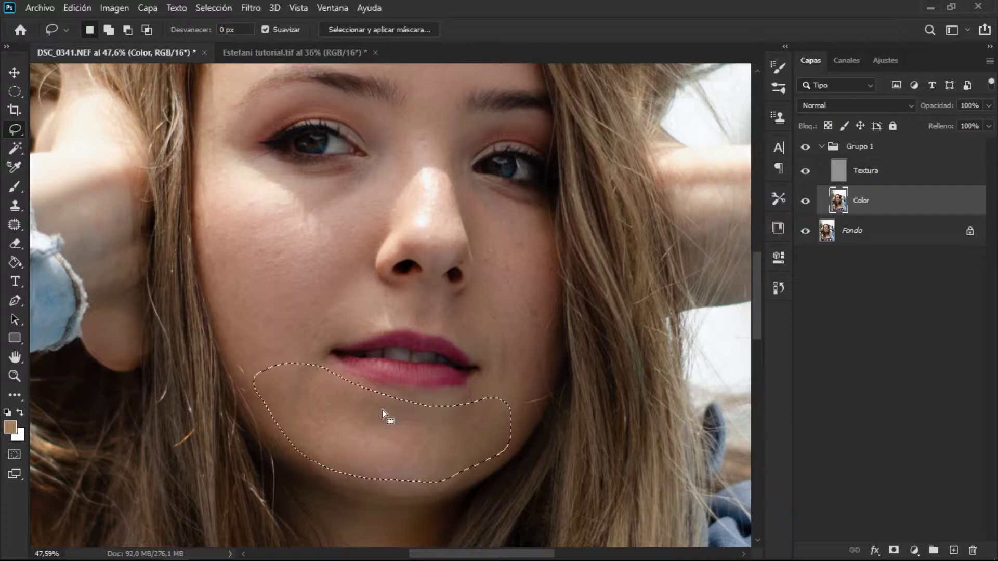
key("shift+F6")
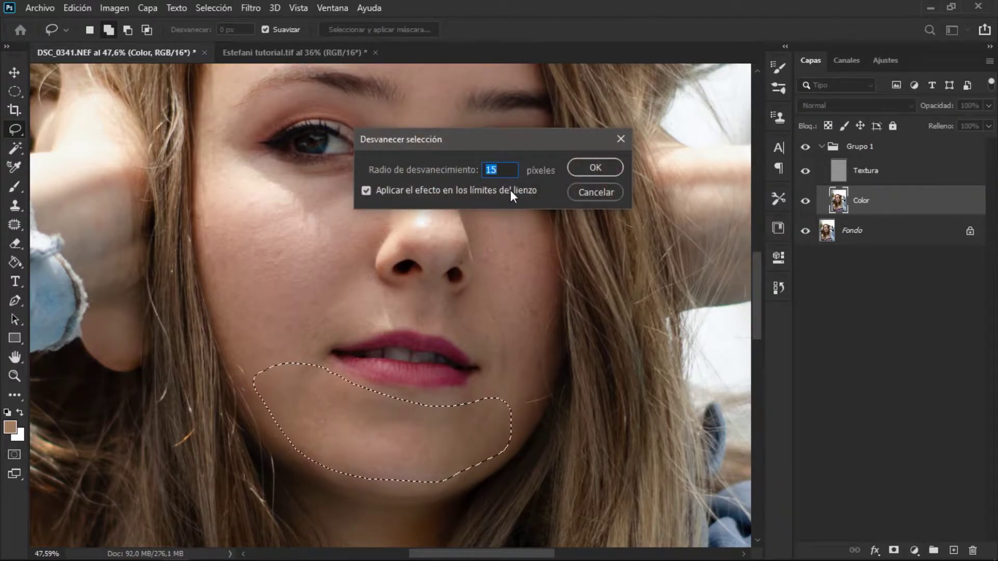
Feather the chin selection by 15 pixels and apply a 10-pixel Gaussian blur
left_click(586, 166)
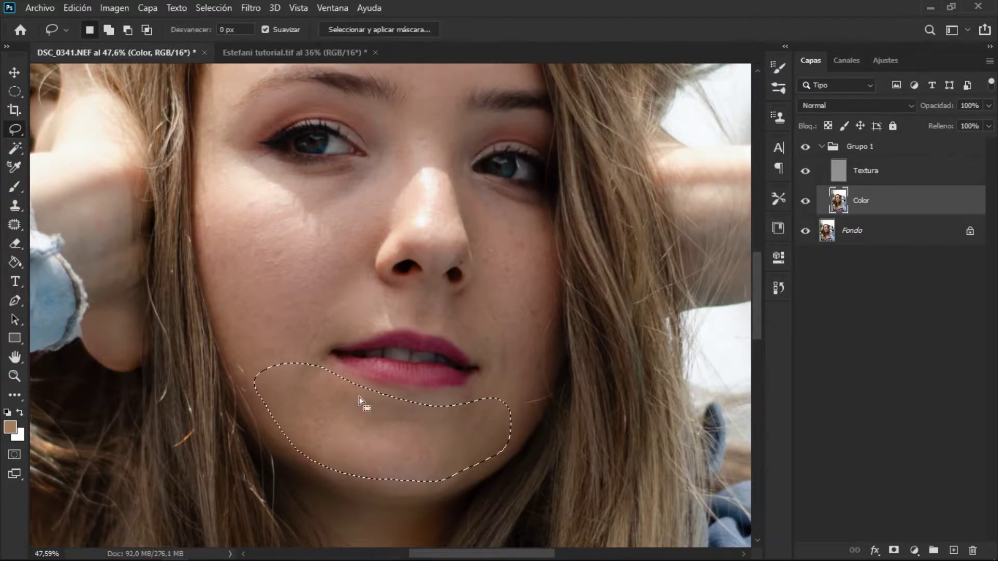
left_click(254, 6)
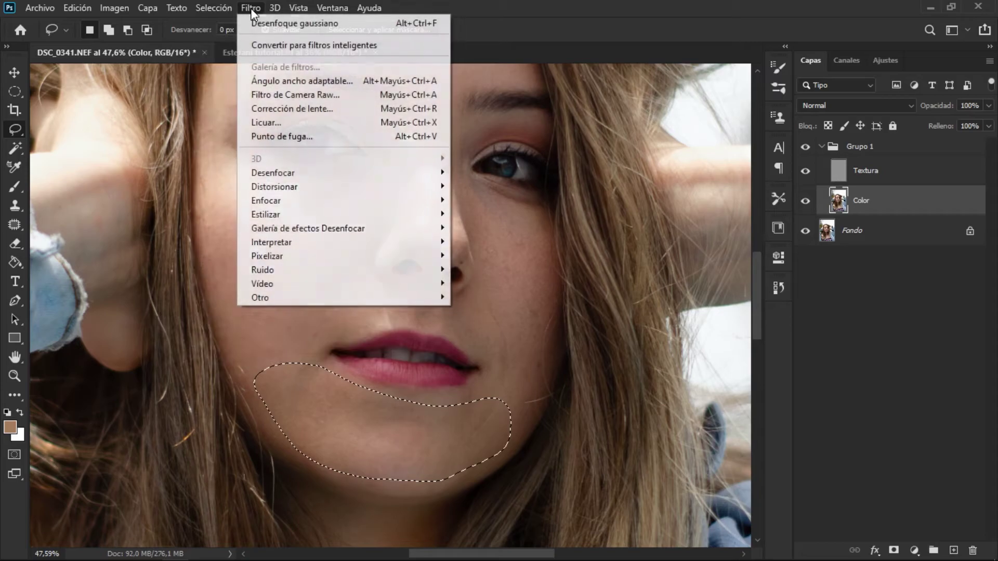
mouse_move(282, 172)
left_click(526, 279)
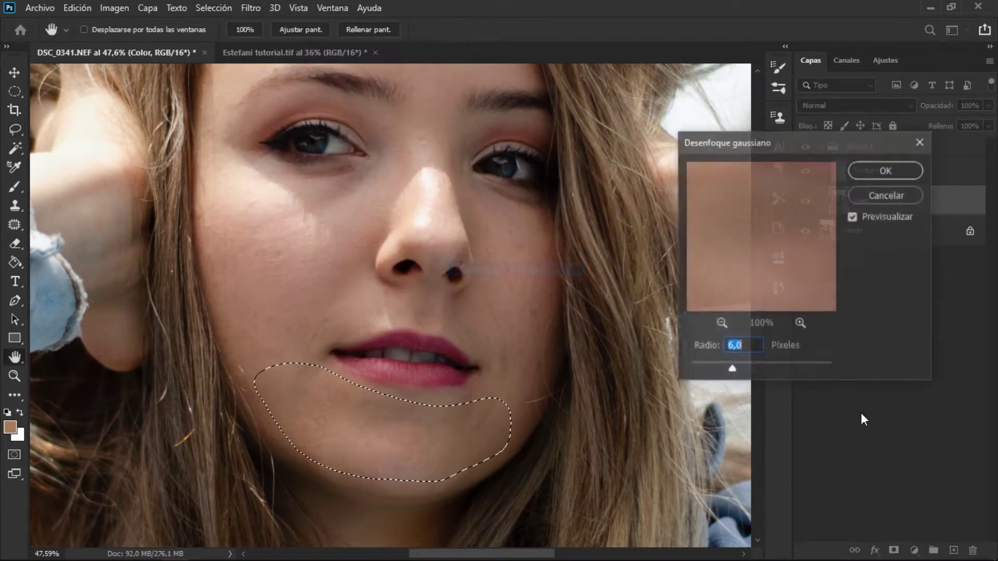
left_click_drag(784, 370, 803, 368)
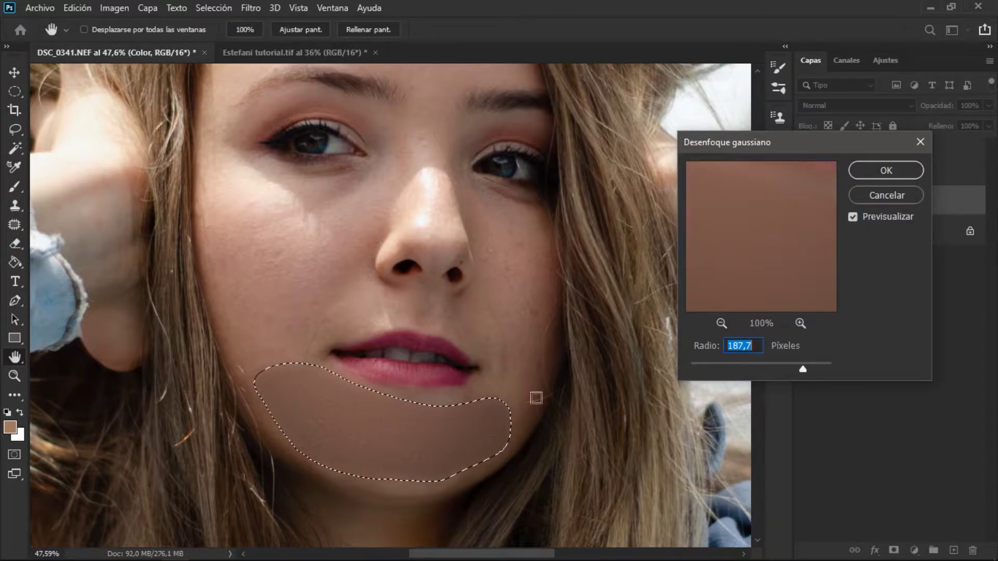
left_click_drag(728, 369, 738, 372)
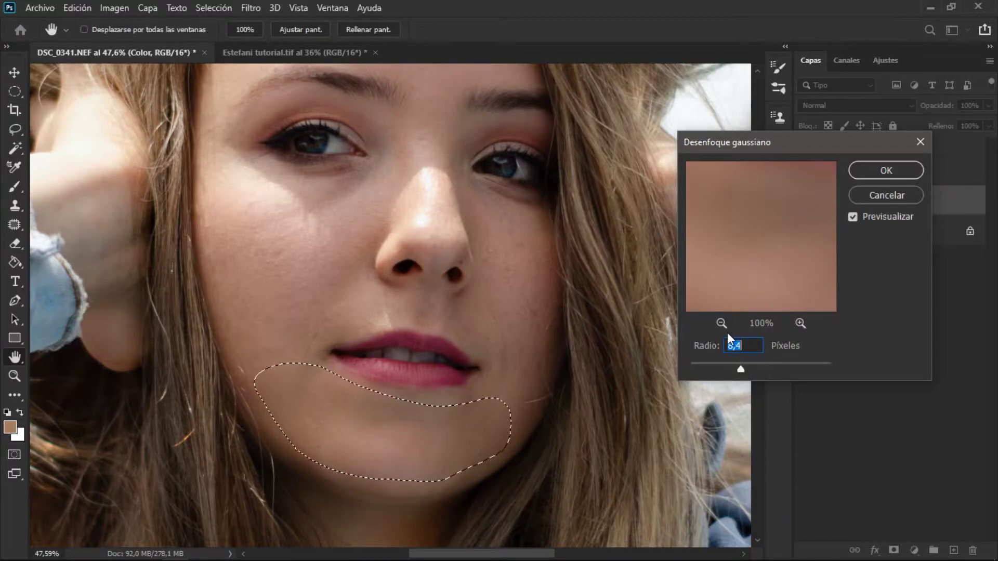
left_click_drag(740, 370, 743, 371)
key("ctrl+a")
type("10")
left_click(880, 175)
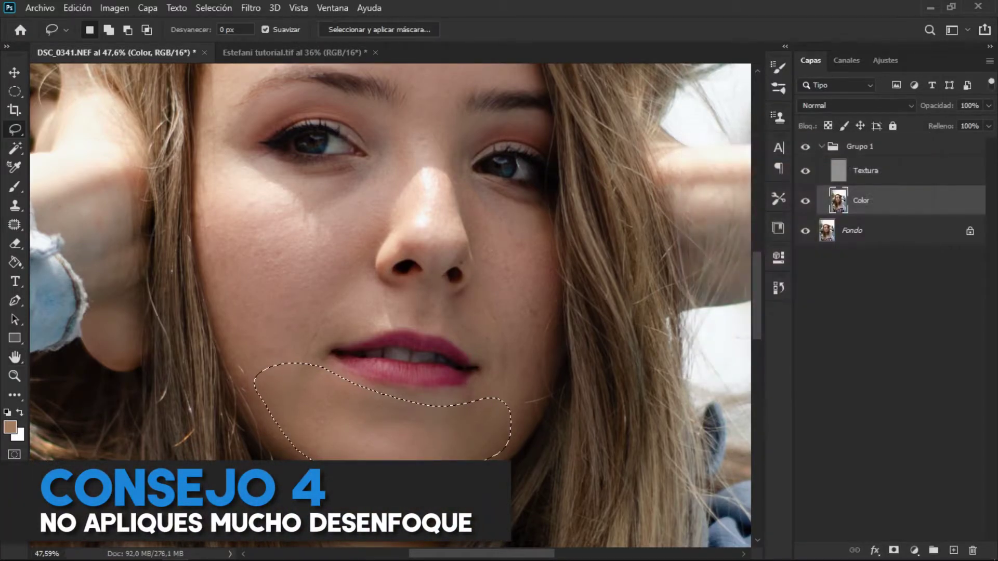
Lasso the cheek under the left eye and apply the Gaussian blur to it
key("ctrl+d")
left_click_drag(344, 200, 378, 275)
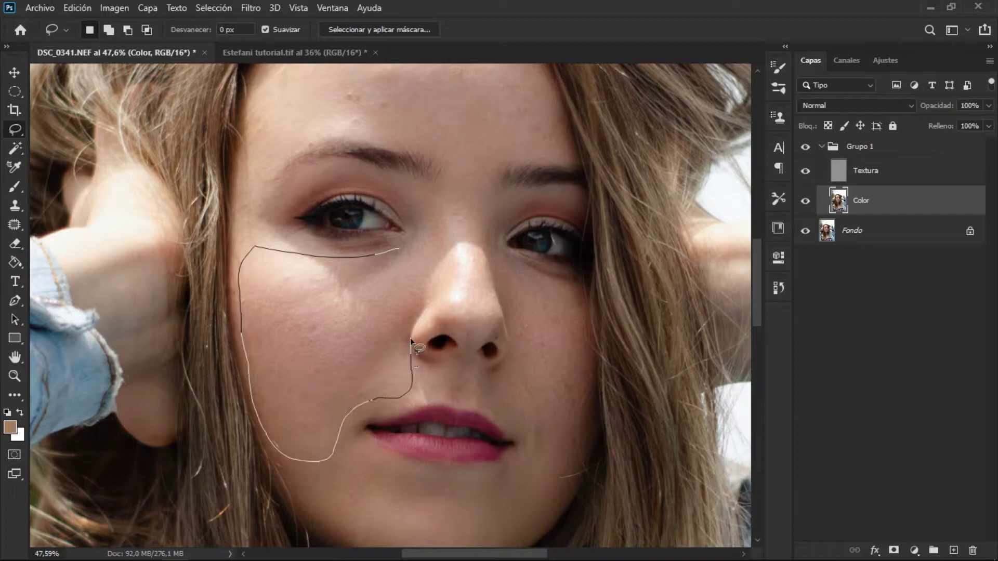
left_click_drag(395, 256, 405, 248)
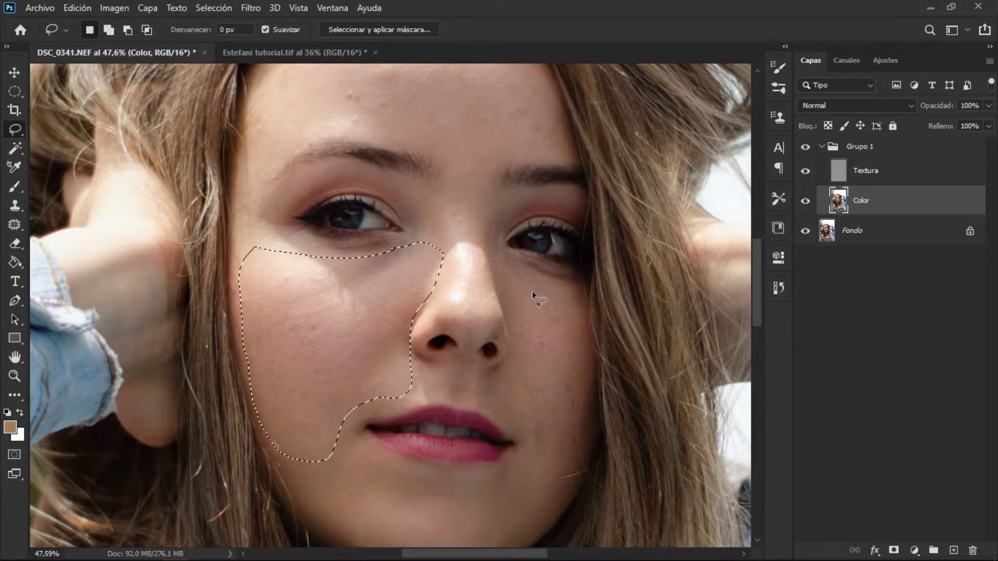
right_click(519, 262)
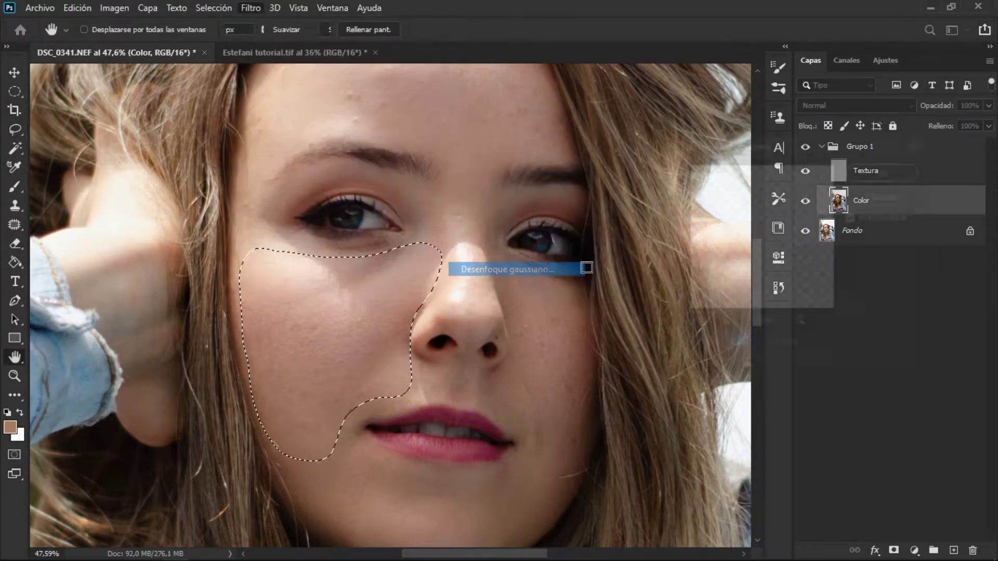
left_click(526, 268)
scroll(468, 260, "up", 5)
Feather and Gaussian-blur a lasso selection of the forehead skin
left_click_drag(390, 123, 294, 273)
left_click_drag(497, 113, 390, 123)
key("shift+F6")
key("Return")
left_click(251, 8)
left_click(475, 310)
Feather and Gaussian-blur a lasso selection of the cheek skin beside the nose
left_click_drag(444, 248, 390, 344)
left_click_drag(452, 253, 447, 251)
key("shift+F6")
key("Return")
left_click(250, 8)
left_click(499, 267)
Feather and blur the nose area, then clear the selection
left_click_drag(353, 162, 343, 200)
key("shift+F6")
key("Return")
key("ctrl+alt+f")
key("Return")
key("ctrl+d")
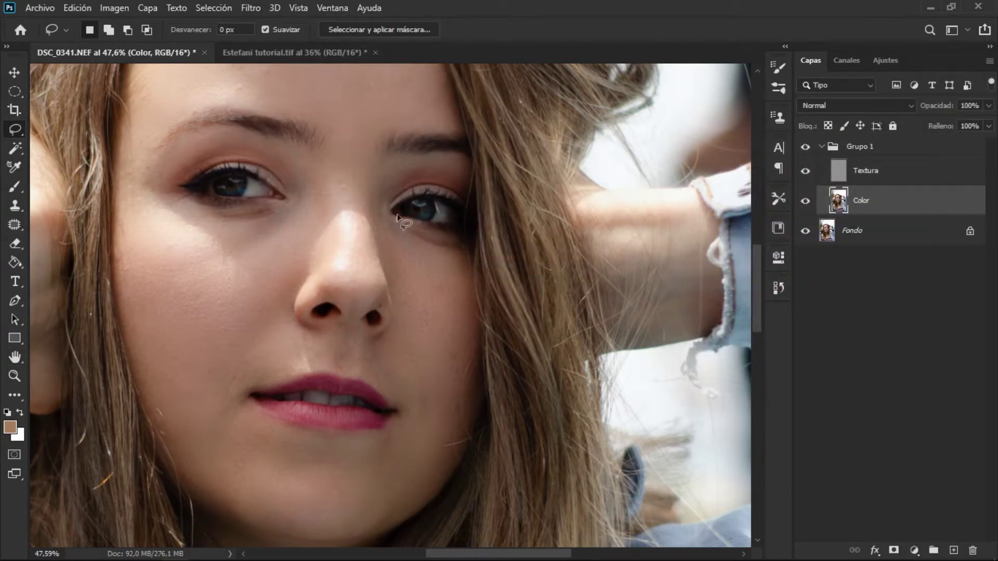
Review the retouched face and collapse Grupo 1 above Fondo in the Layers panel
scroll(398, 216, "down", 3)
scroll(372, 204, "down", 1)
scroll(358, 193, "up", 3)
scroll(290, 216, "up", 2)
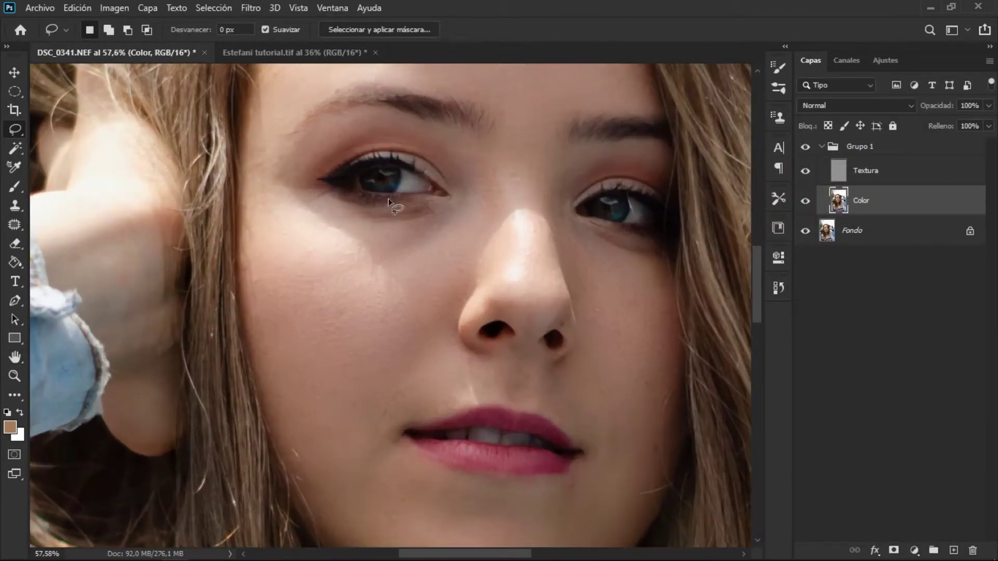
scroll(388, 202, "up", 2)
scroll(432, 230, "down", 3)
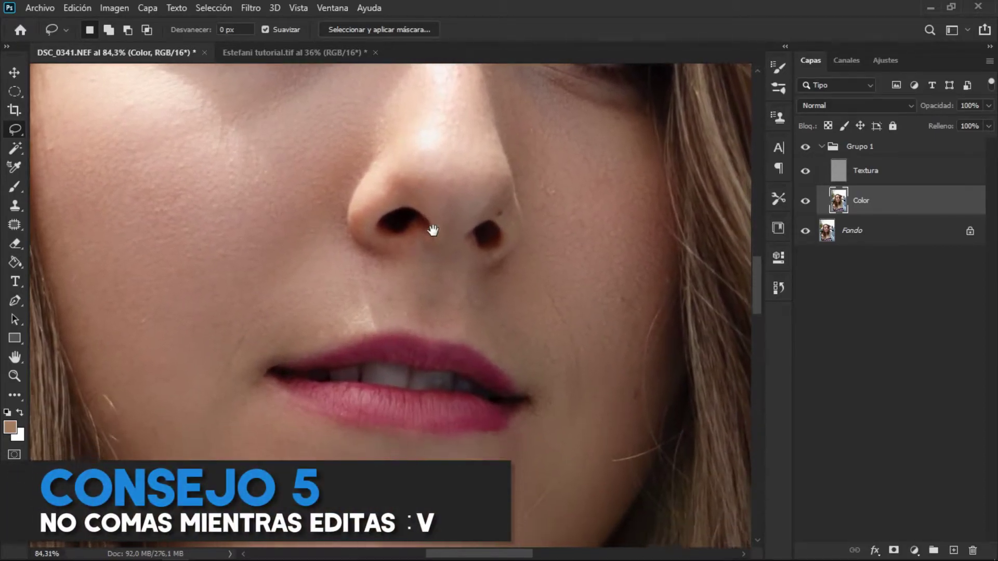
scroll(433, 230, "down", 3)
scroll(416, 212, "up", 1)
scroll(401, 168, "down", 2)
scroll(358, 221, "up", 1)
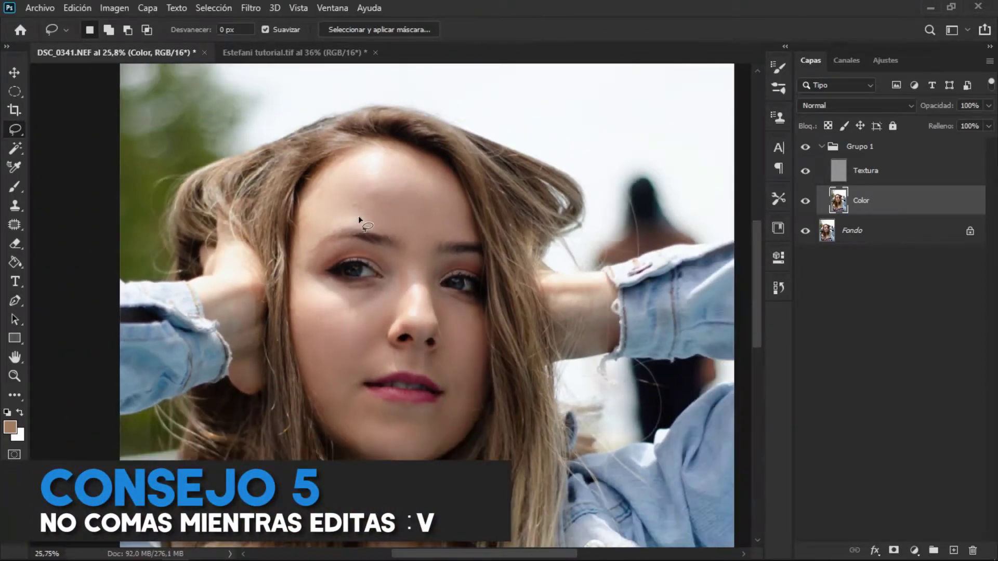
scroll(358, 216, "down", 1)
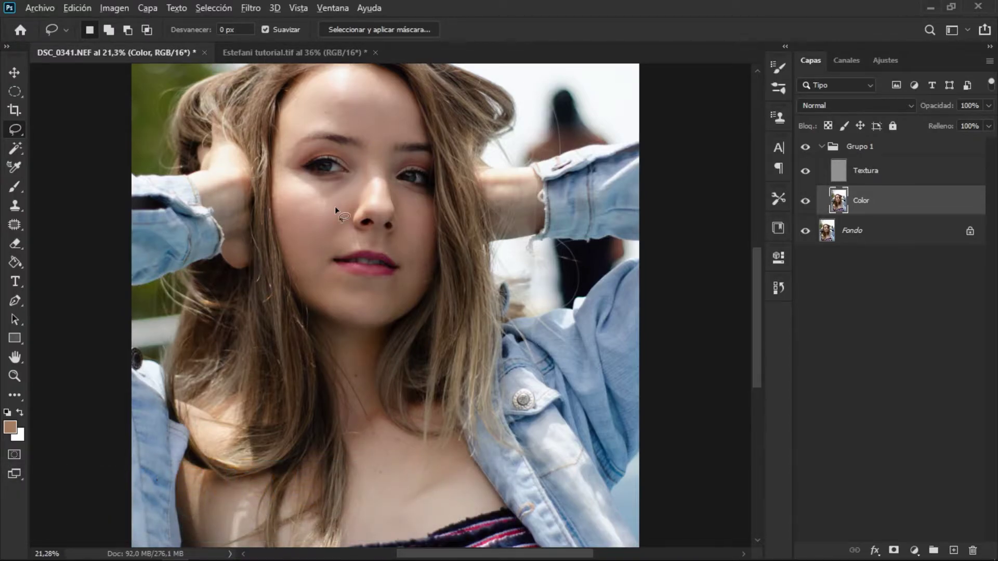
scroll(348, 195, "up", 3)
scroll(368, 239, "up", 1)
scroll(367, 238, "up", 1)
scroll(365, 239, "down", 3)
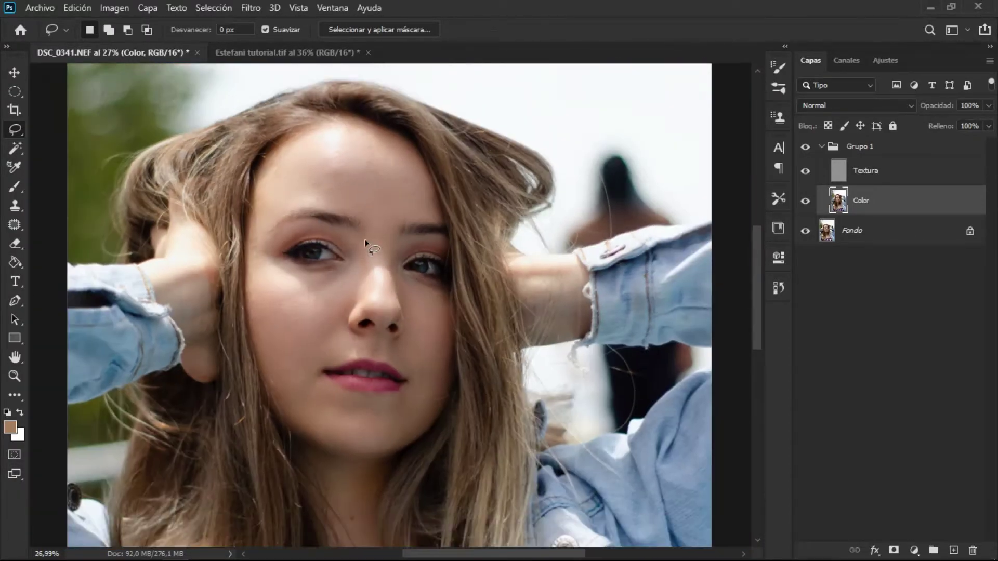
left_click(823, 148)
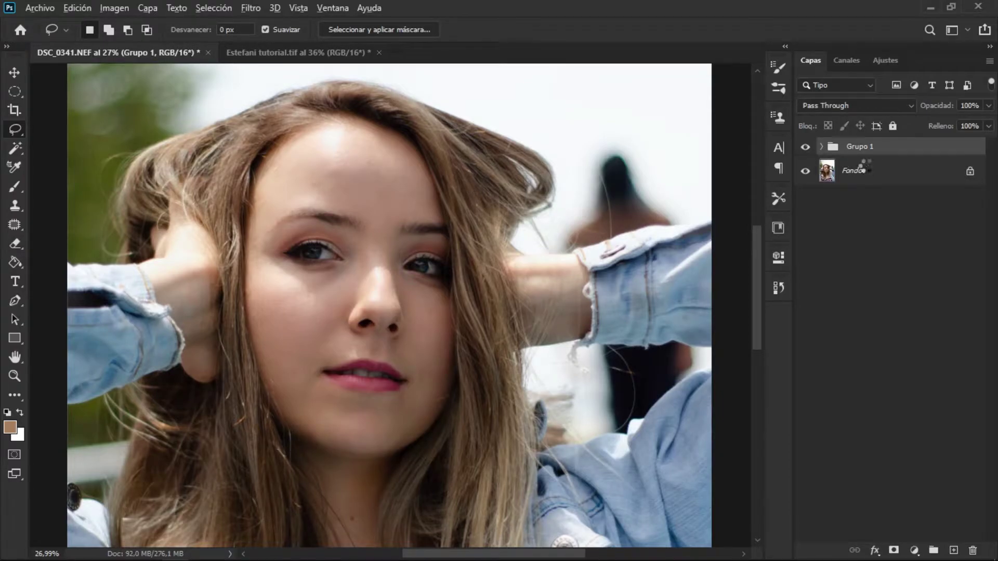
Liquify Capa 1 to slim the face, enlarge one eye to 77, and reduce the upper lip to -35
left_click(250, 9)
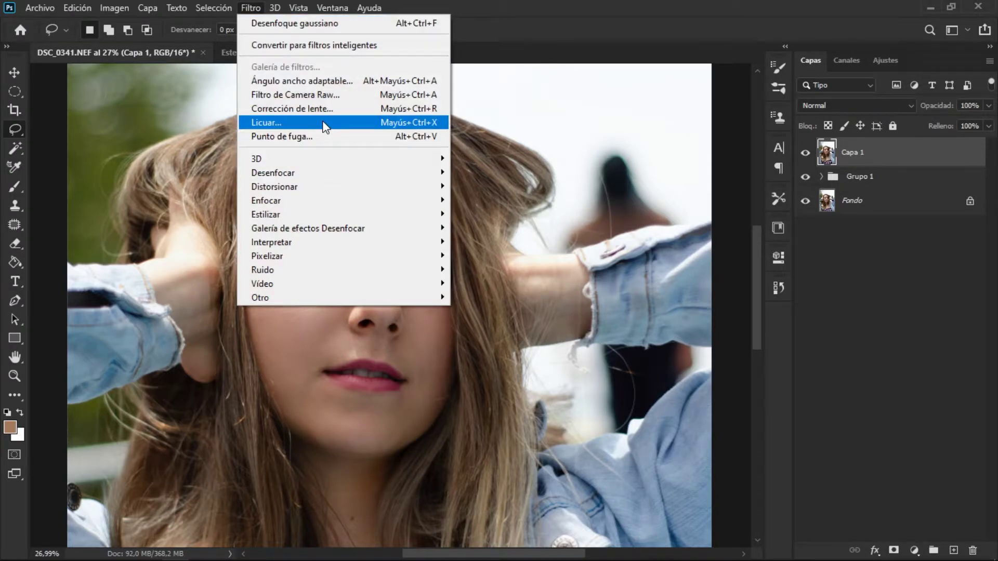
left_click(324, 124)
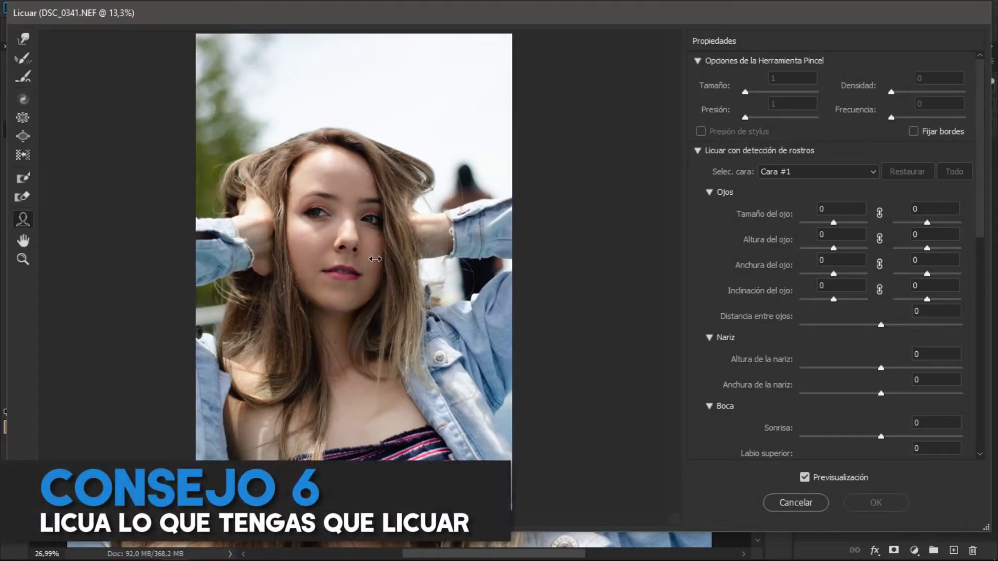
left_click_drag(387, 259, 384, 260)
left_click_drag(338, 164, 340, 168)
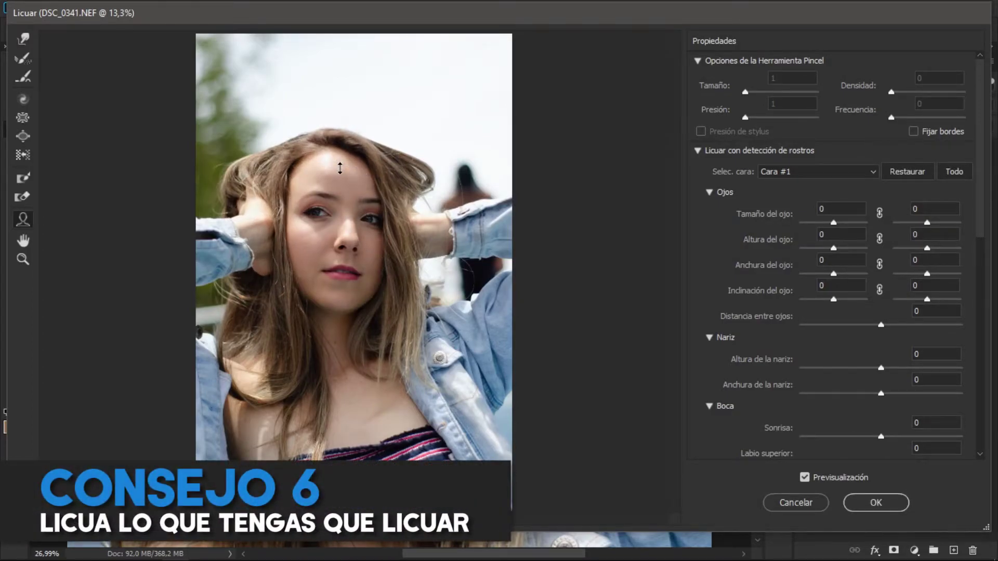
left_click_drag(370, 215, 369, 210)
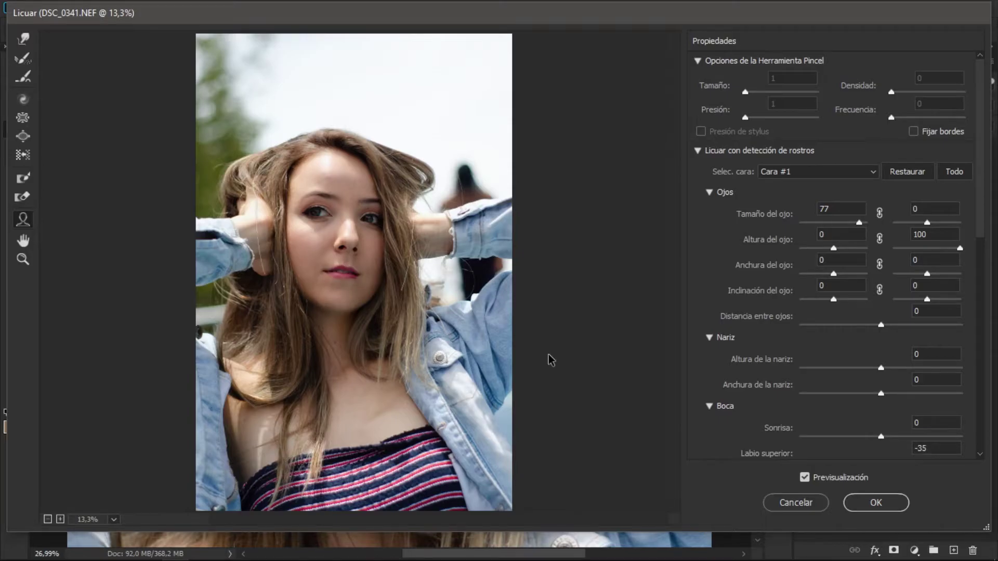
key("Return")
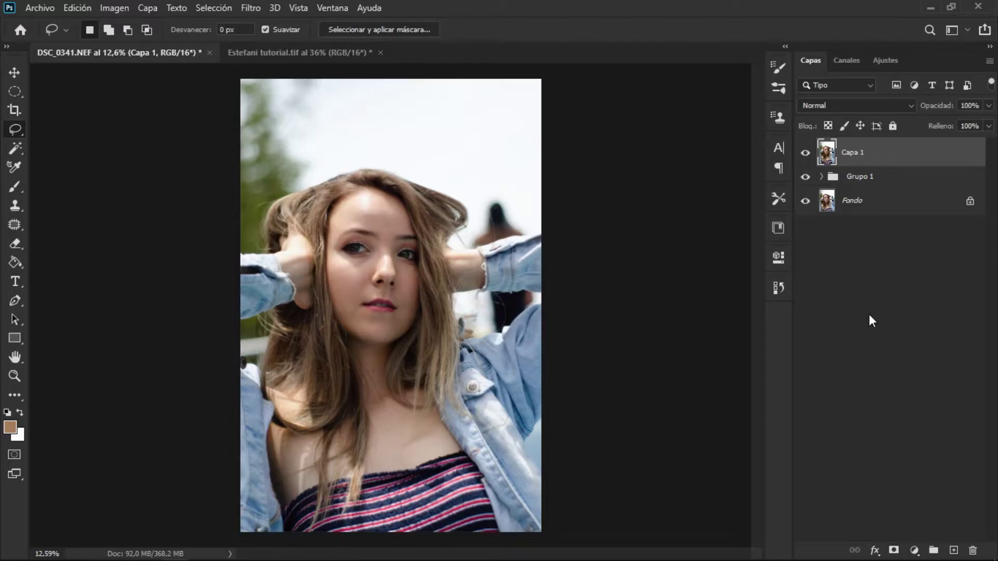
left_click(913, 550)
Add a brightening Curves layer, Curvas 1, with its mask inverted to black
left_click(897, 376)
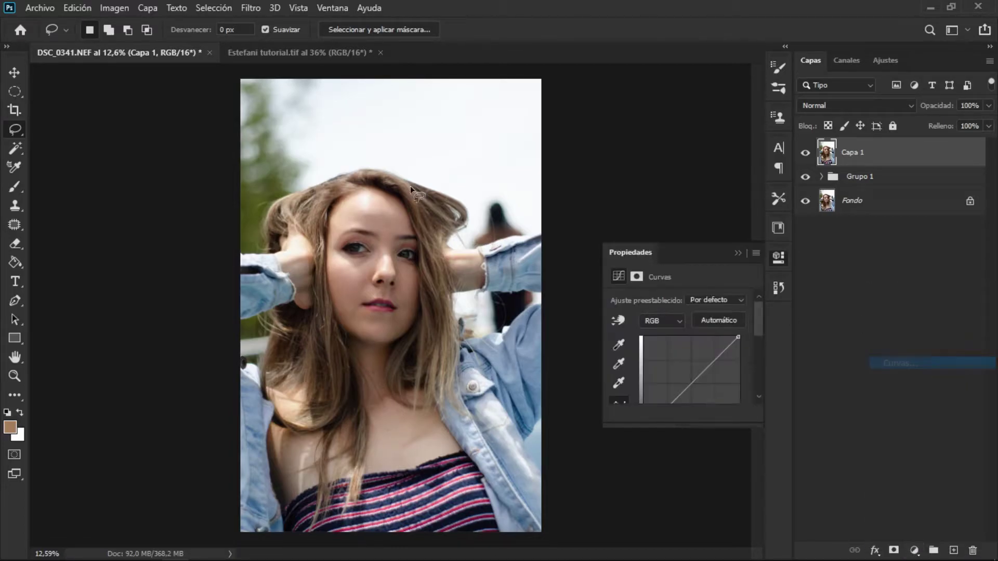
left_click_drag(690, 385, 691, 380)
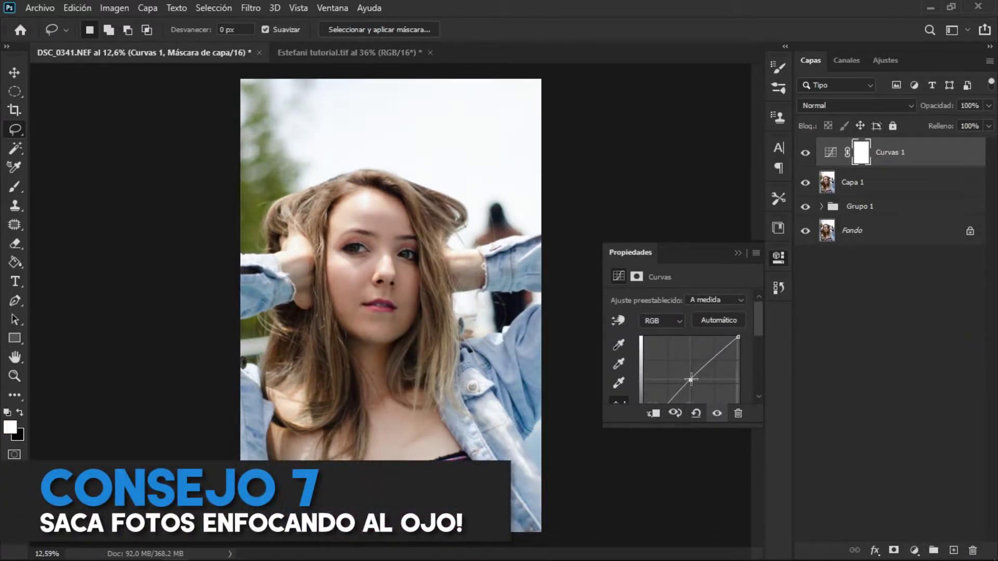
key("ctrl+i")
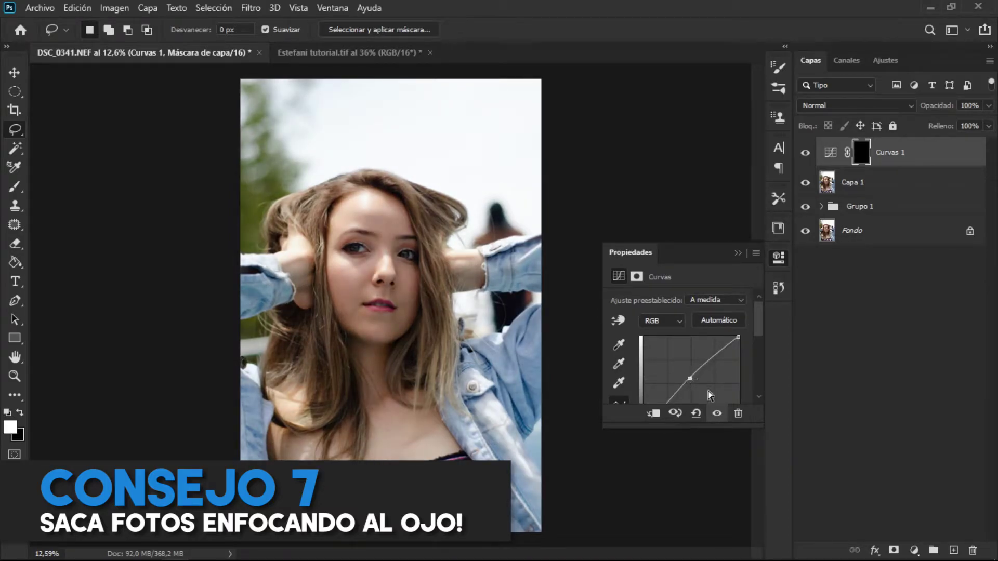
scroll(320, 265, "up", 5)
scroll(364, 246, "up", 5)
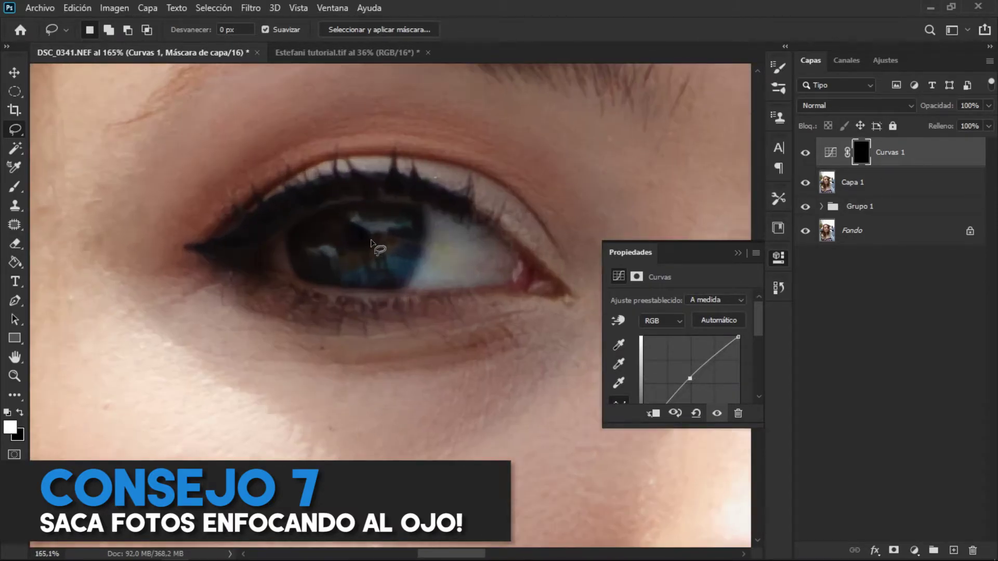
Paint the brightening onto both irises with a 33 px brush, strengthening the curve slightly
key("b")
left_click_drag(378, 262, 350, 261)
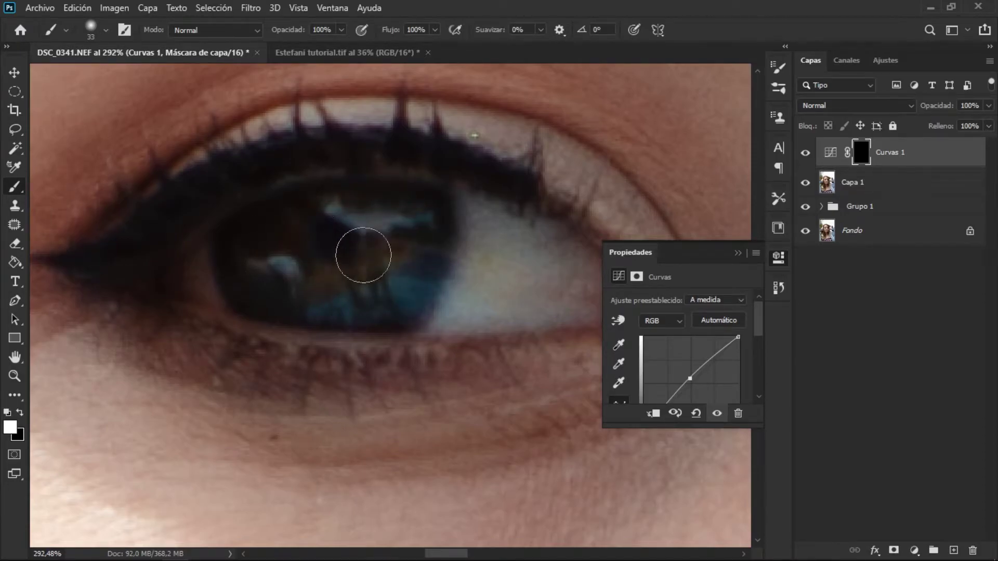
left_click_drag(363, 255, 345, 245)
left_click_drag(371, 299, 253, 275)
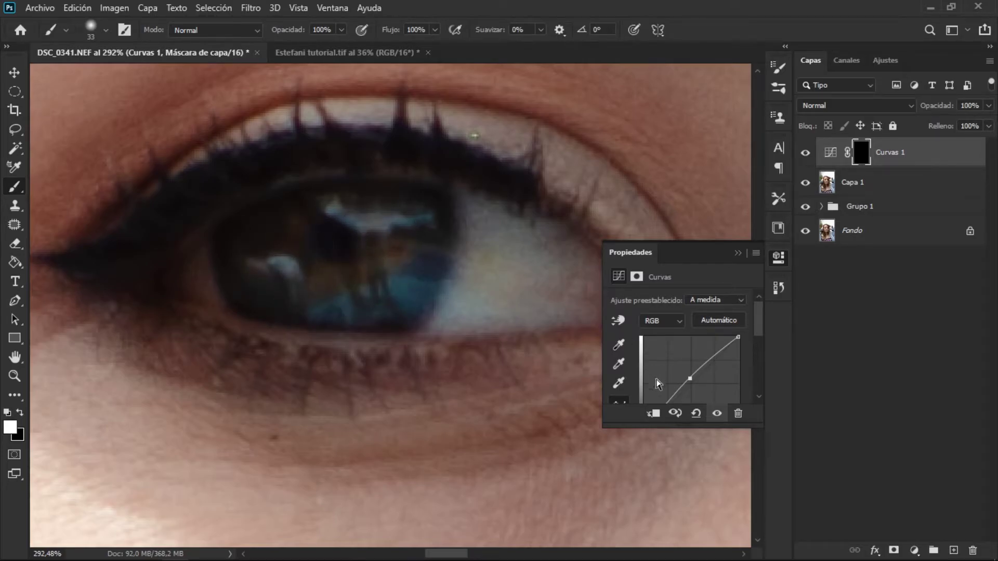
left_click_drag(688, 380, 687, 376)
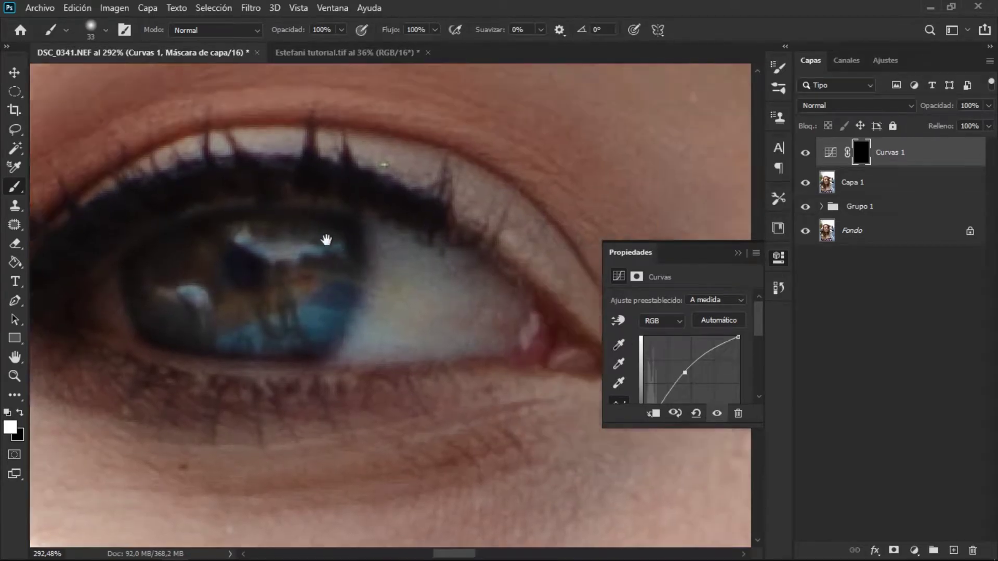
scroll(327, 234, "right", 5)
scroll(200, 183, "right", 5)
mouse_move(286, 339)
left_mouse_down()
mouse_move(238, 357)
mouse_move(334, 352)
mouse_move(349, 363)
left_mouse_up()
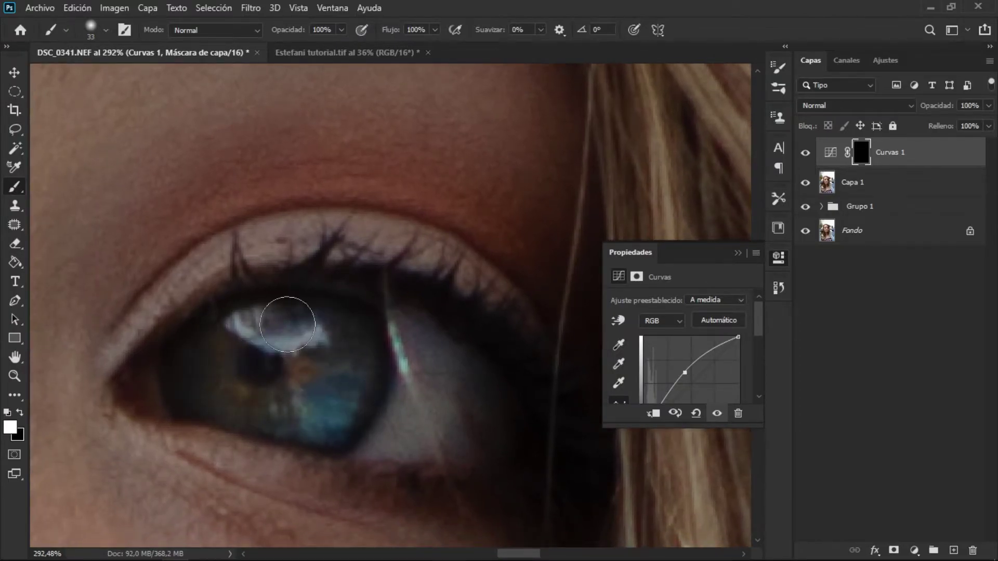
Zoom out to view the face and collapse the Curves properties panel
scroll(424, 357, "down", 2)
scroll(234, 290, "down", 1)
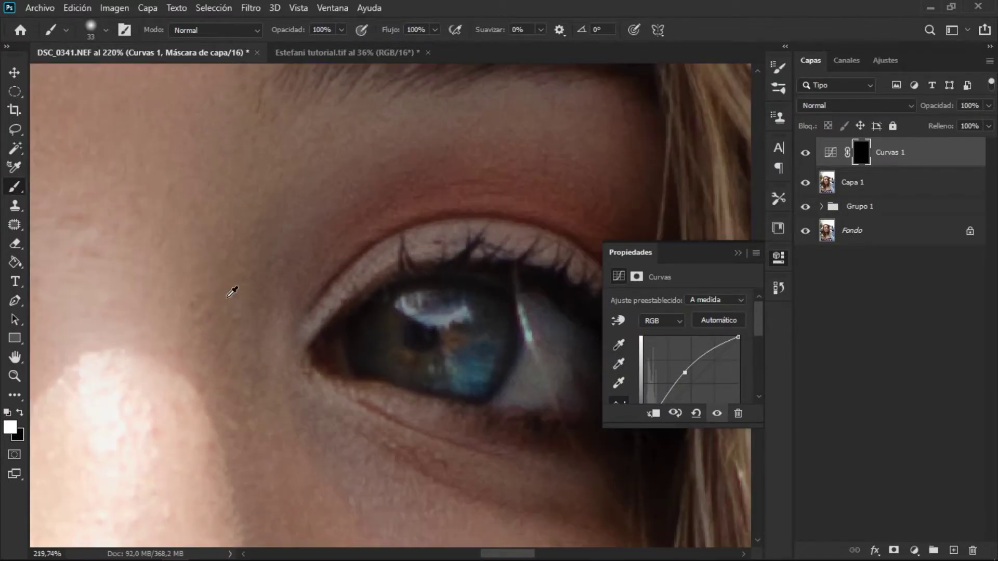
scroll(234, 290, "down", 2)
scroll(224, 317, "down", 1)
left_click_drag(225, 317, 313, 328)
left_click(778, 258)
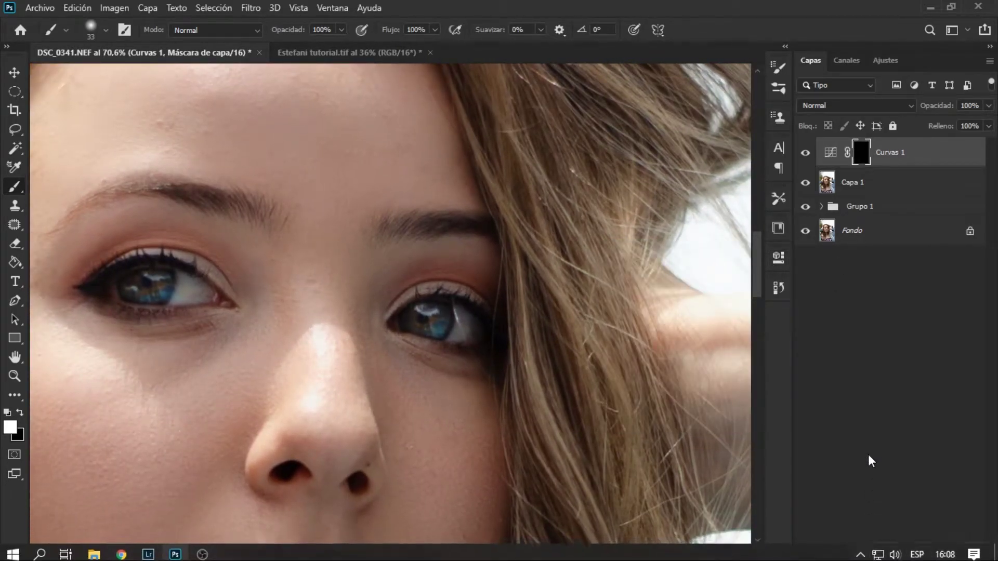
left_click(915, 550)
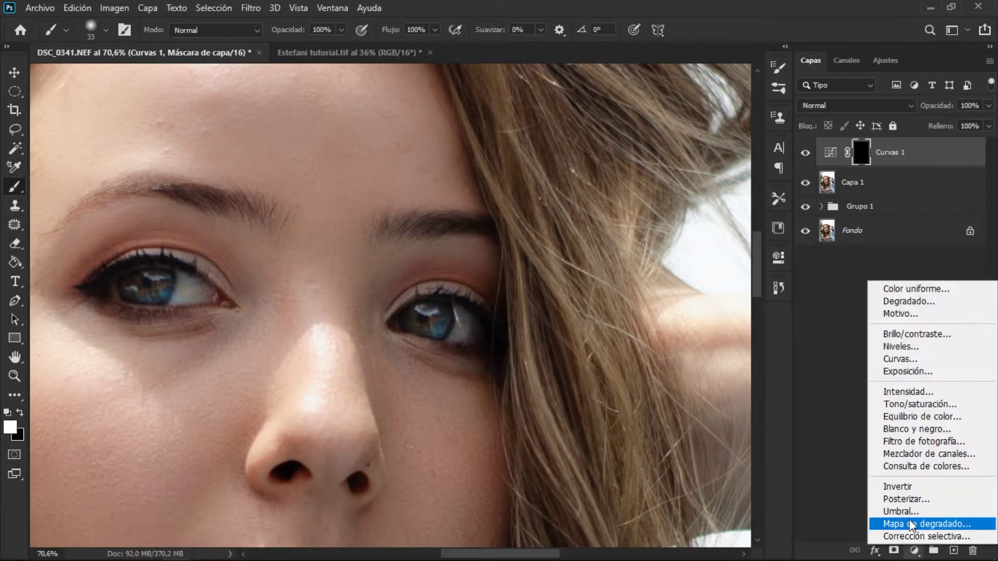
Add a darkening Curves layer, Curvas 2, and invert its mask to black
left_click(899, 359)
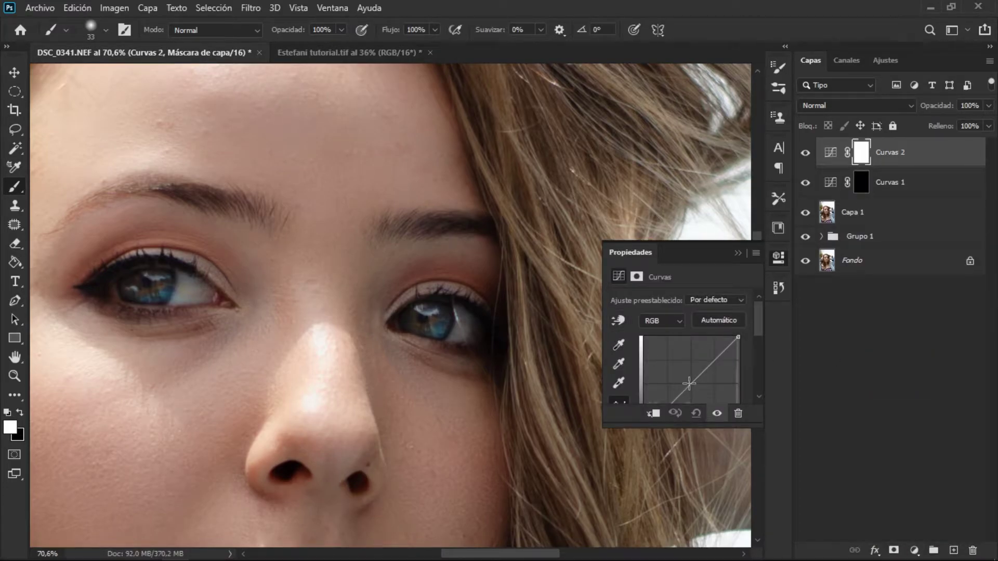
left_click_drag(693, 381, 697, 385)
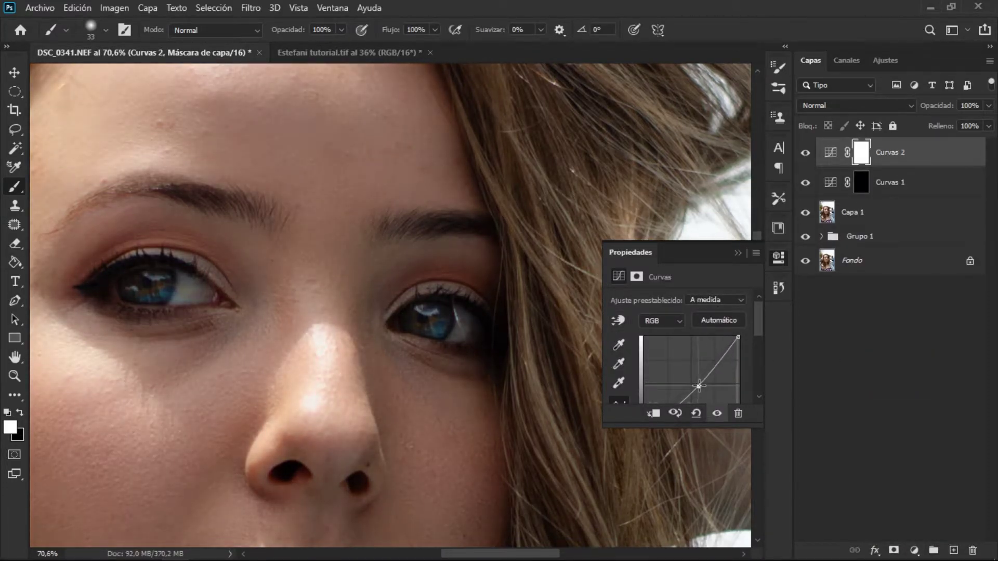
left_click(778, 263)
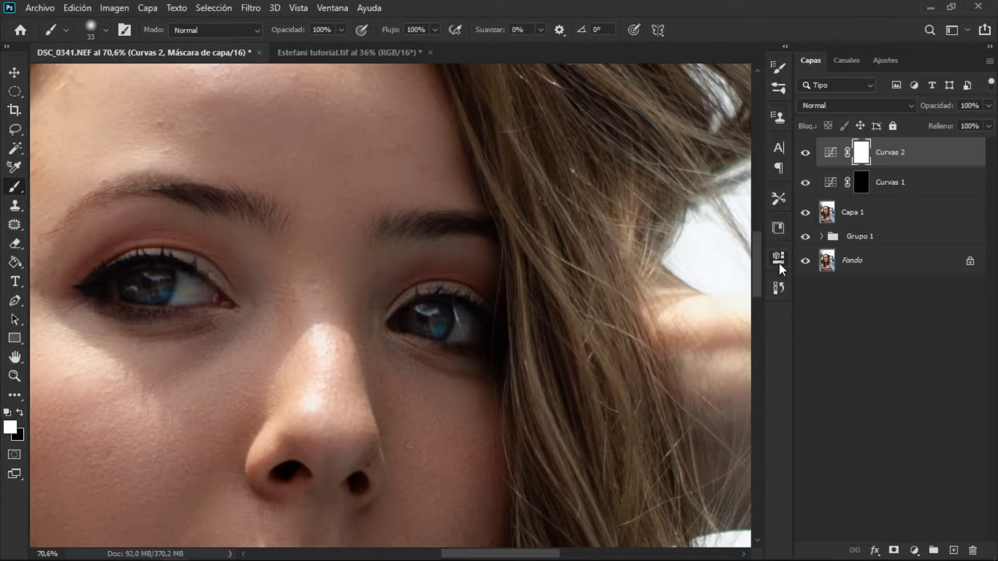
key("ctrl+i")
scroll(105, 301, "up", 2)
scroll(105, 302, "up", 2)
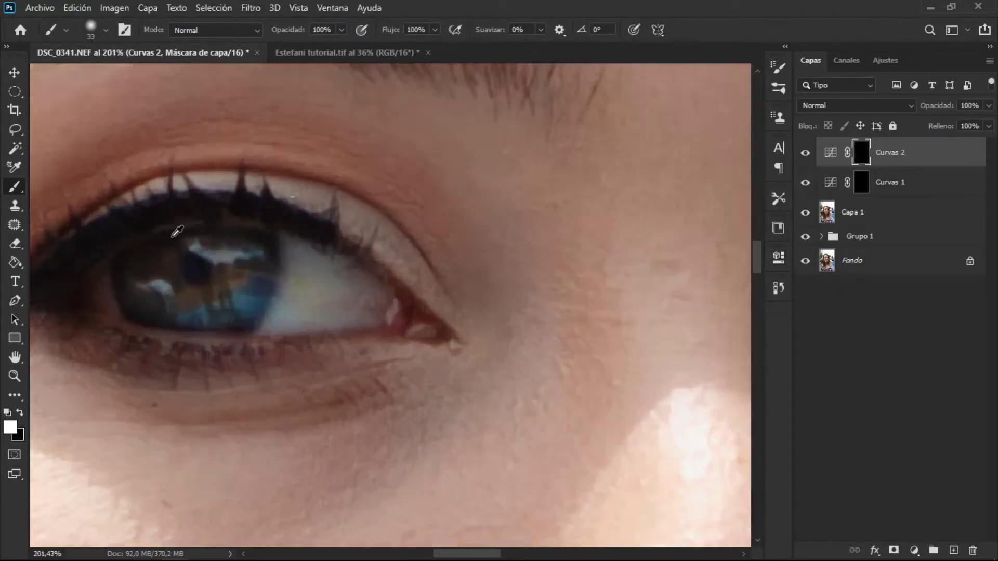
scroll(174, 223, "up", 2)
scroll(379, 150, "up", 1)
Make an elliptical selection around the iris and paint along its lower rim
left_click(15, 92)
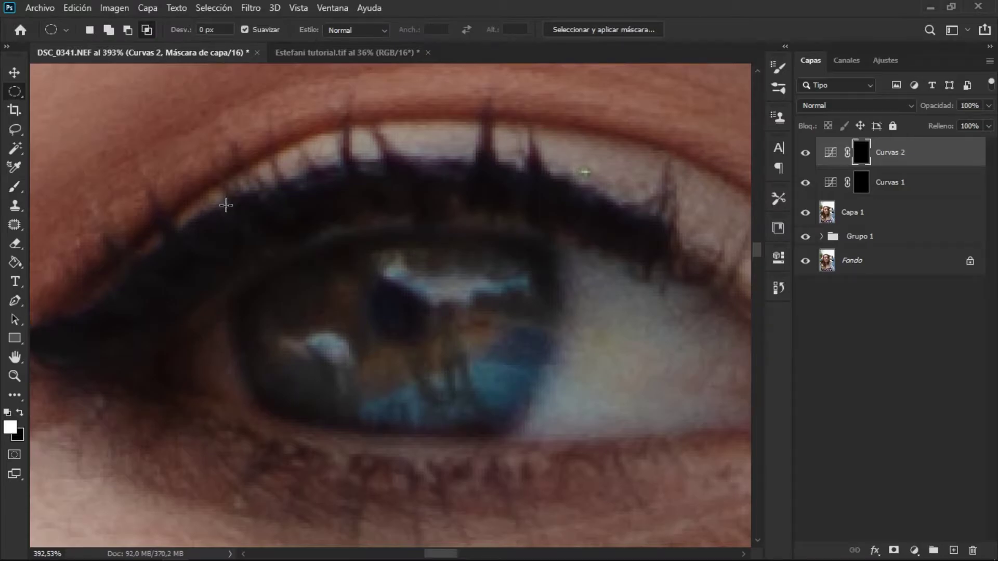
right_click(18, 93)
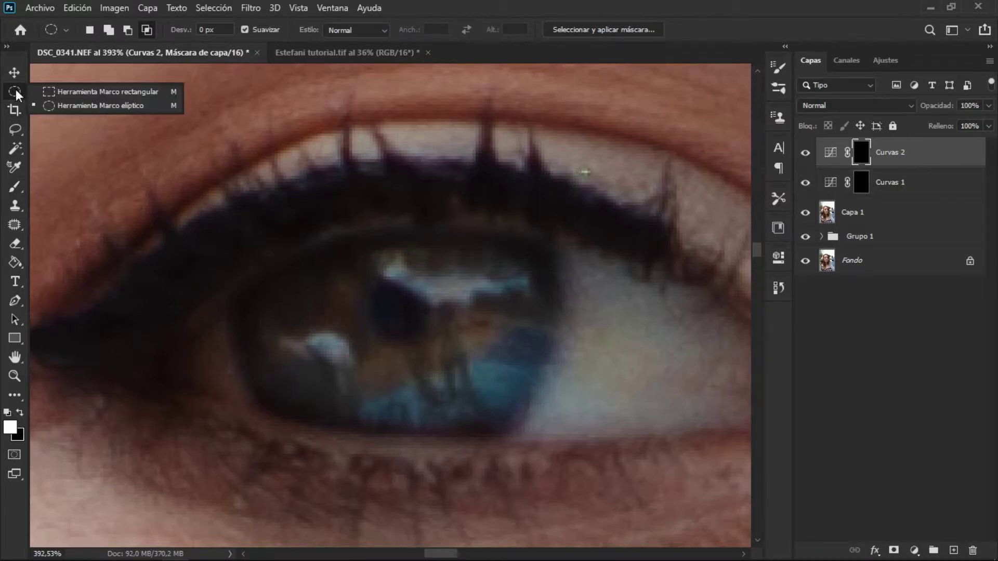
left_click(107, 105)
mouse_move(216, 161)
left_mouse_down()
mouse_move(560, 469)
mouse_move(555, 463)
left_mouse_up()
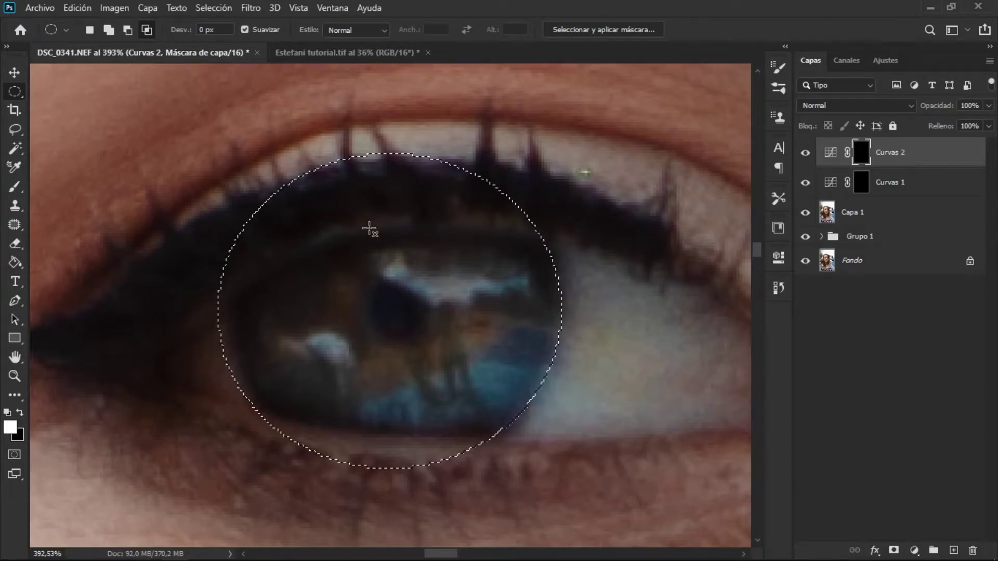
mouse_move(445, 411)
left_mouse_down()
mouse_move(194, 295)
mouse_move(214, 317)
left_mouse_up()
left_click_drag(111, 148, 686, 437)
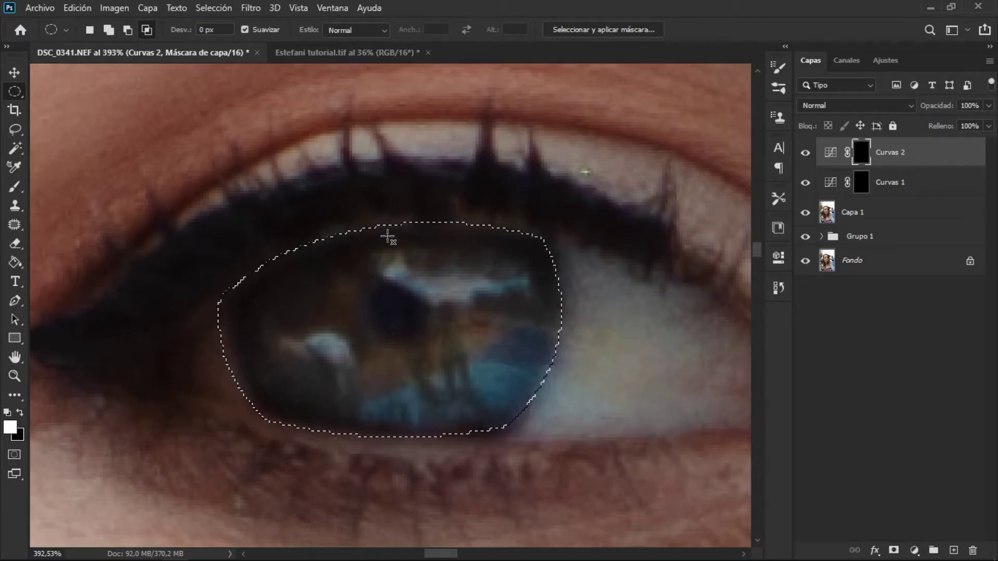
left_click(15, 186)
mouse_move(201, 328)
left_mouse_down()
mouse_move(279, 419)
mouse_move(412, 423)
mouse_move(562, 340)
mouse_move(566, 274)
left_mouse_up()
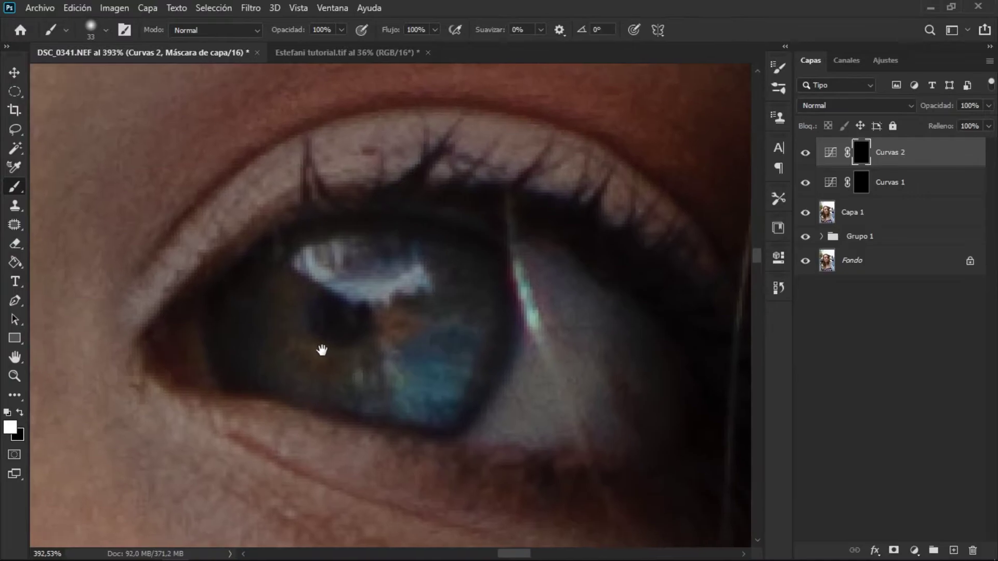
Redraw the iris selection as a lens shape by intersecting elliptical marquees
left_click(14, 92)
left_click_drag(177, 159, 517, 469)
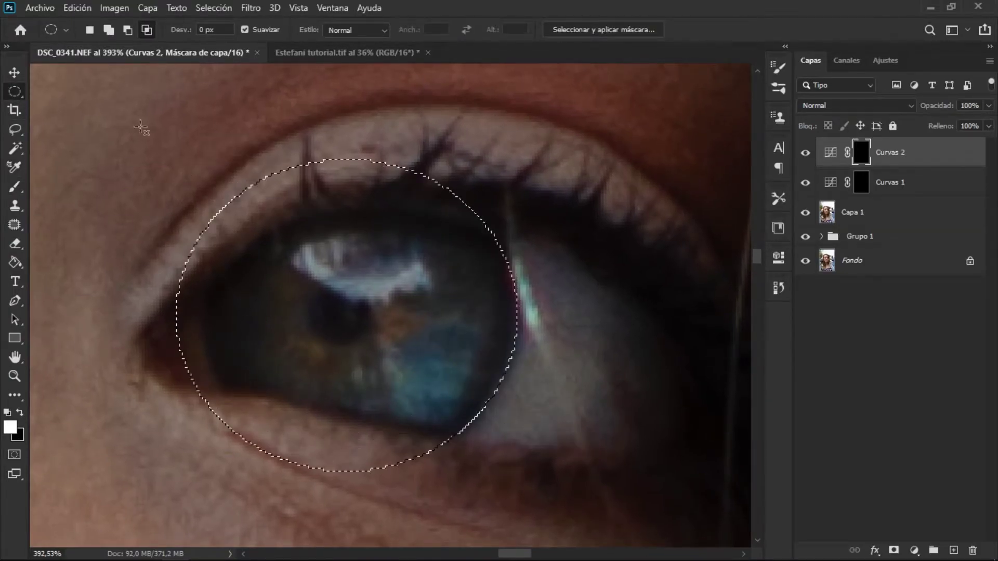
mouse_move(639, 503)
left_mouse_down()
mouse_move(112, 221)
mouse_move(163, 200)
left_mouse_up()
mouse_move(665, 174)
left_mouse_down()
mouse_move(535, 475)
mouse_move(205, 472)
left_mouse_up()
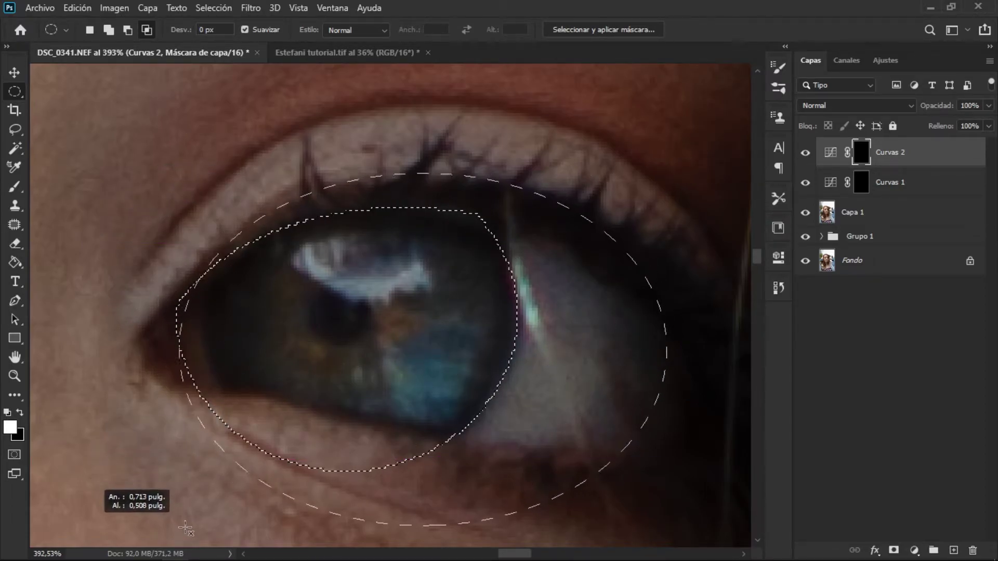
left_click_drag(205, 471, 202, 467)
mouse_move(585, 140)
left_mouse_down()
mouse_move(135, 310)
mouse_move(89, 416)
left_mouse_up()
left_click_drag(207, 228, 739, 423)
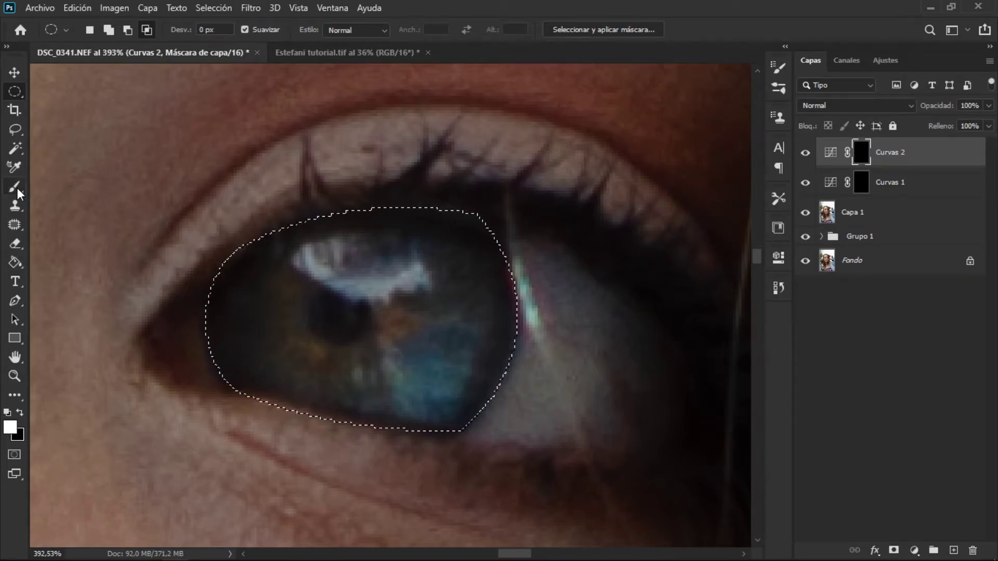
Zoom out to about 117% to check the eye retouch against the whole face
key("b")
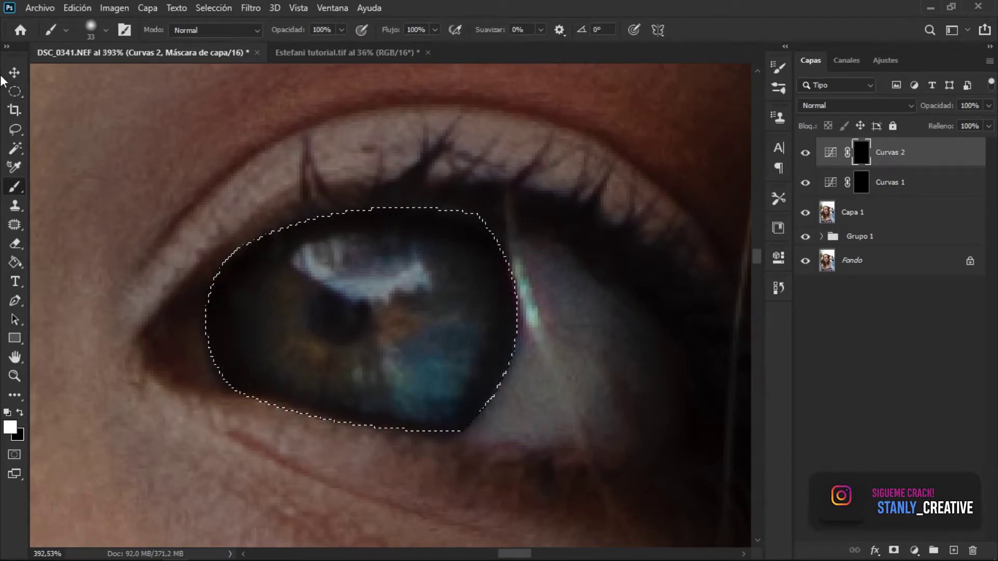
key("v")
scroll(244, 211, "down", 4)
scroll(255, 208, "down", 1)
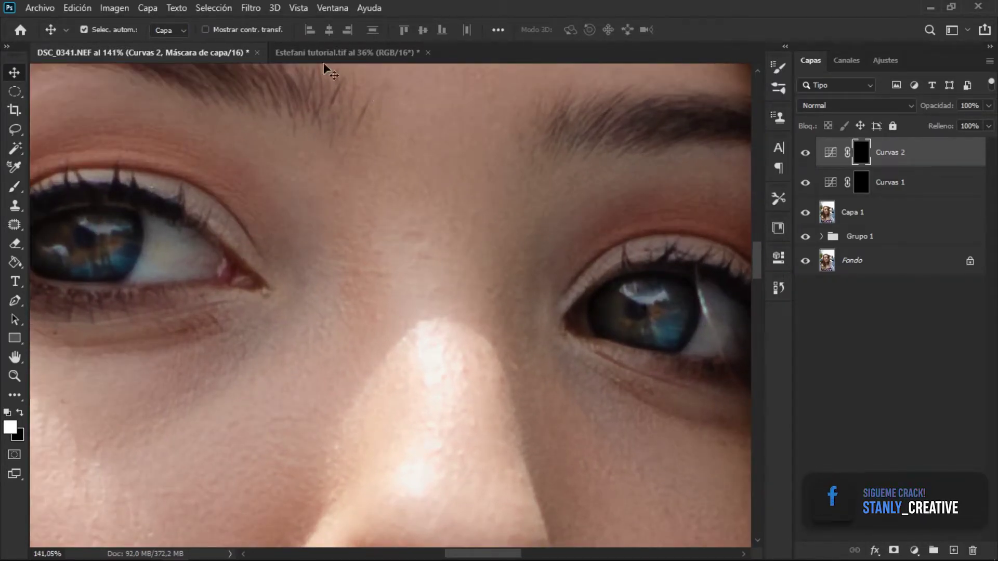
Soften the Curvas 2 mask with a Gaussian blur of radius 25
left_click(250, 8)
mouse_move(273, 173)
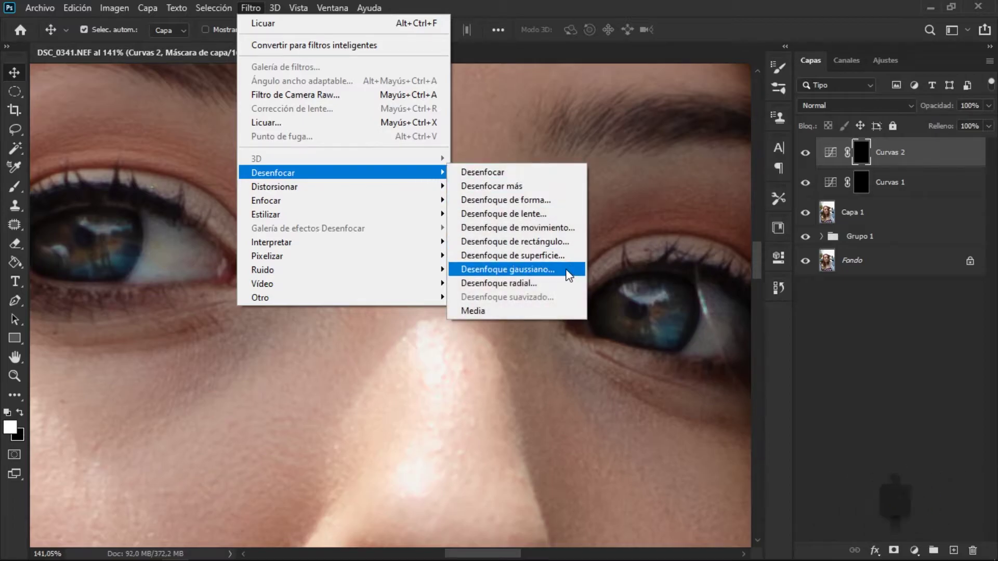
left_click(568, 270)
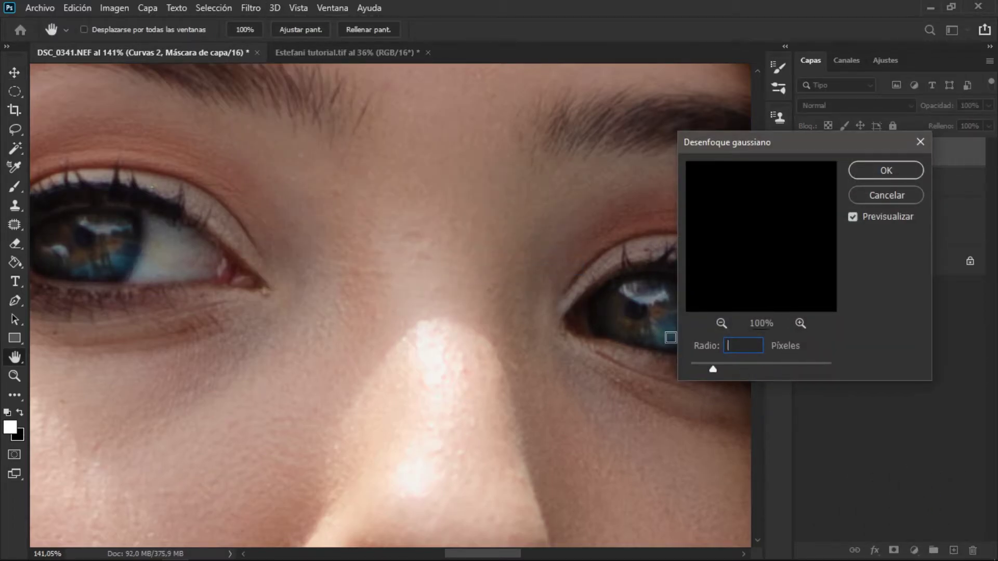
type("25")
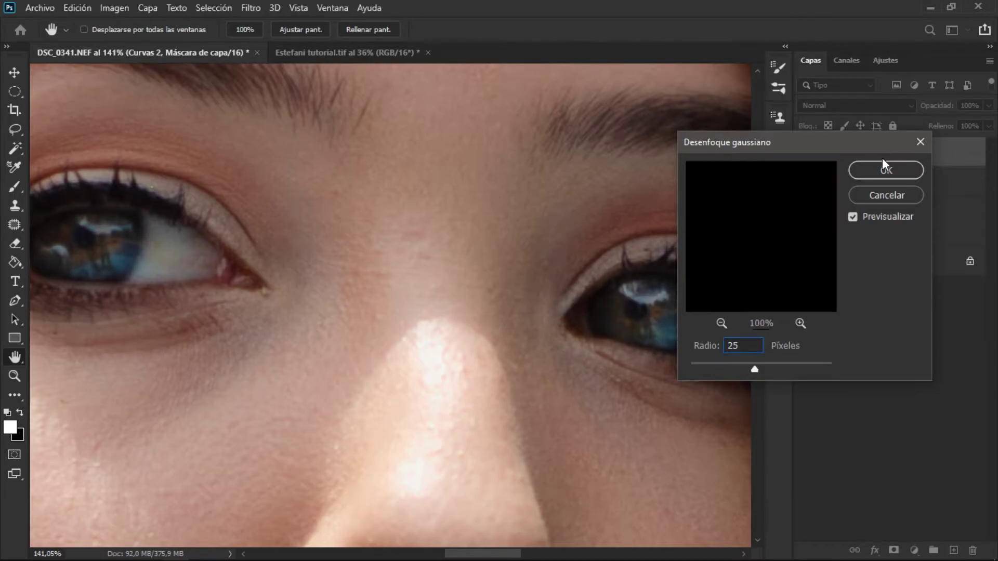
left_click(884, 169)
left_click(975, 106)
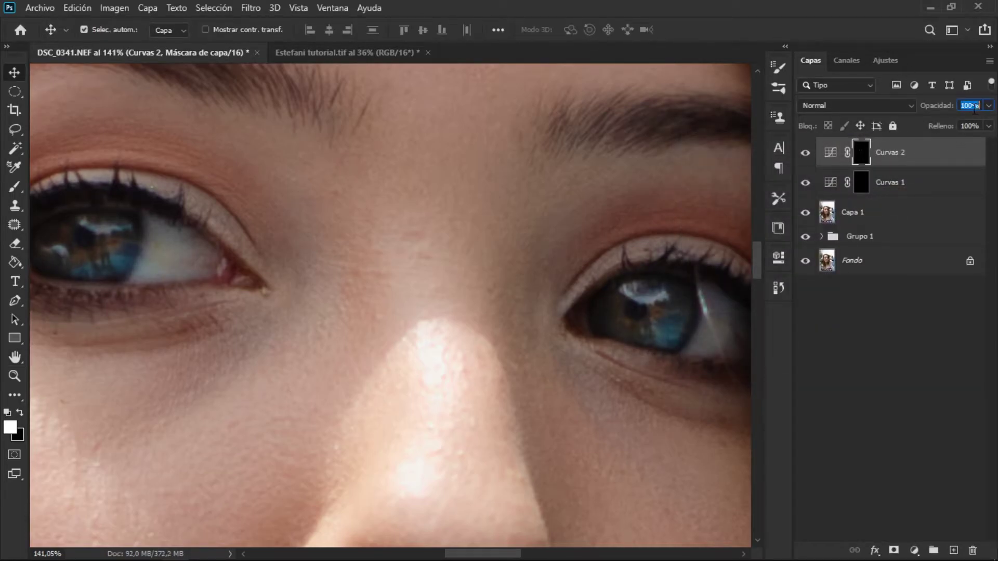
type("80")
left_click(917, 190)
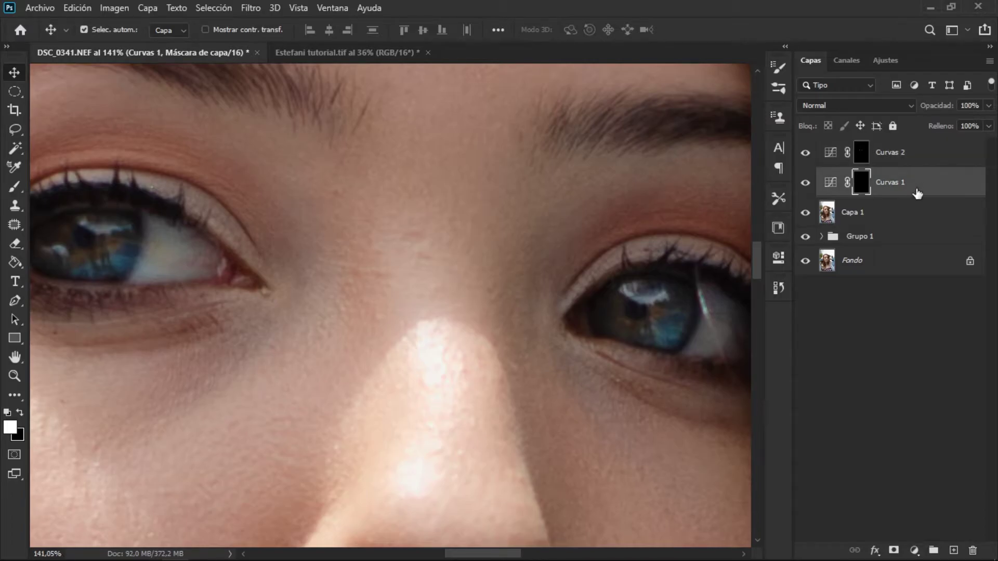
Add a brightening Curves layer, Curvas 3, with its mask inverted to black
scroll(388, 251, "down", 1)
scroll(395, 254, "down", 2)
left_click(918, 554)
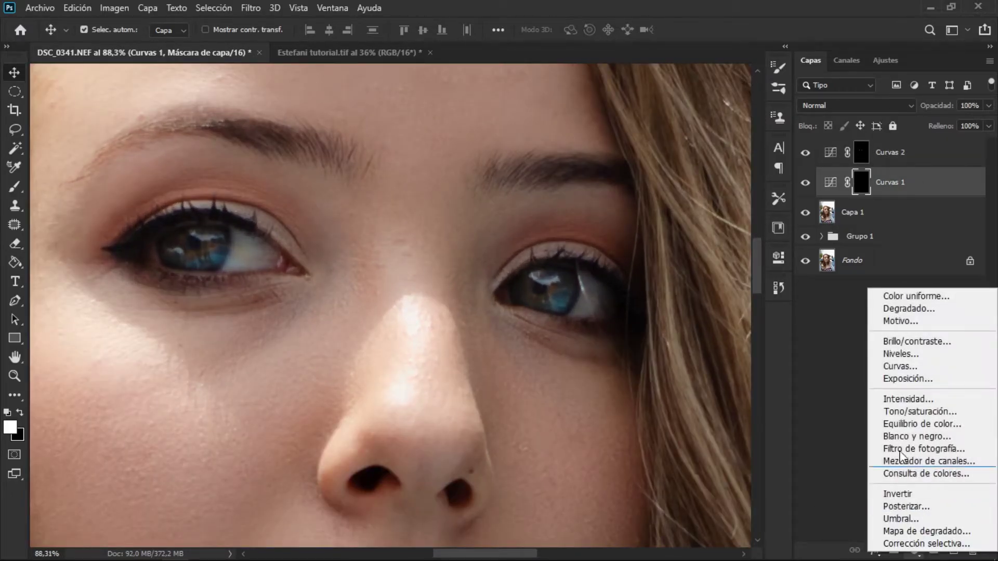
left_click(899, 364)
left_click_drag(694, 382, 687, 378)
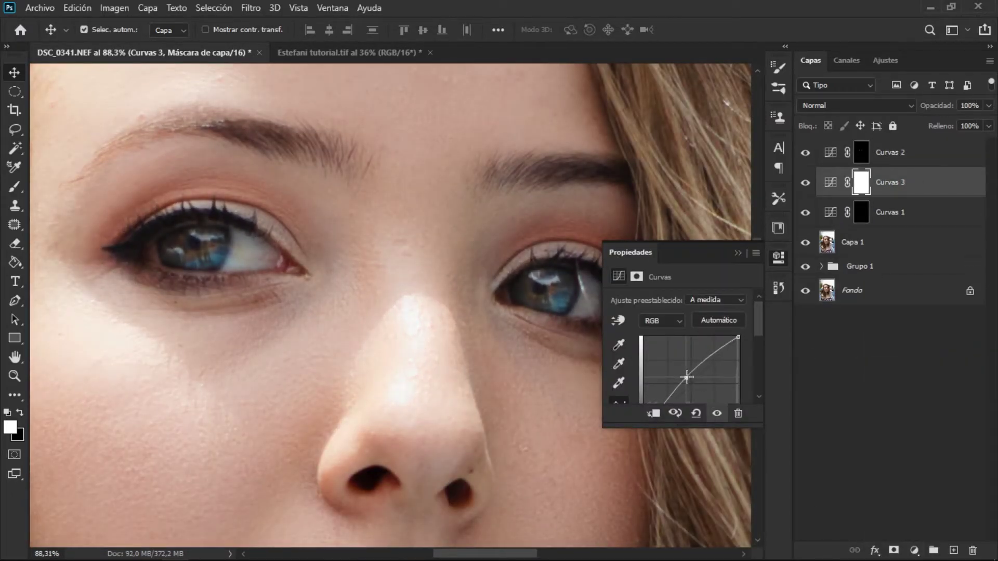
key("ctrl+i")
left_click(777, 263)
scroll(234, 258, "up", 3)
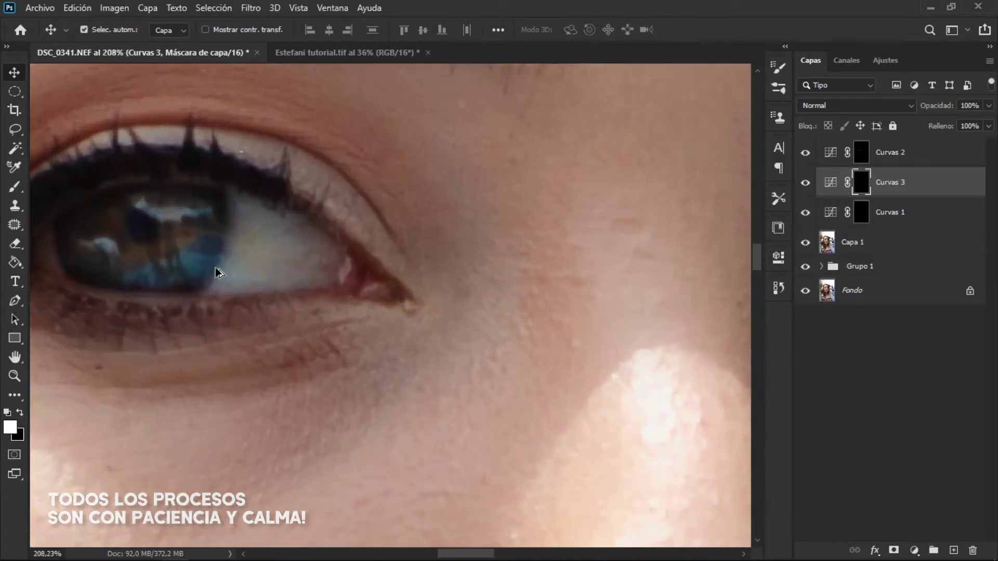
scroll(223, 272, "up", 3)
Paint Curvas 3 onto the eye whites, set it to 80% opacity, and move it to the top
key("b")
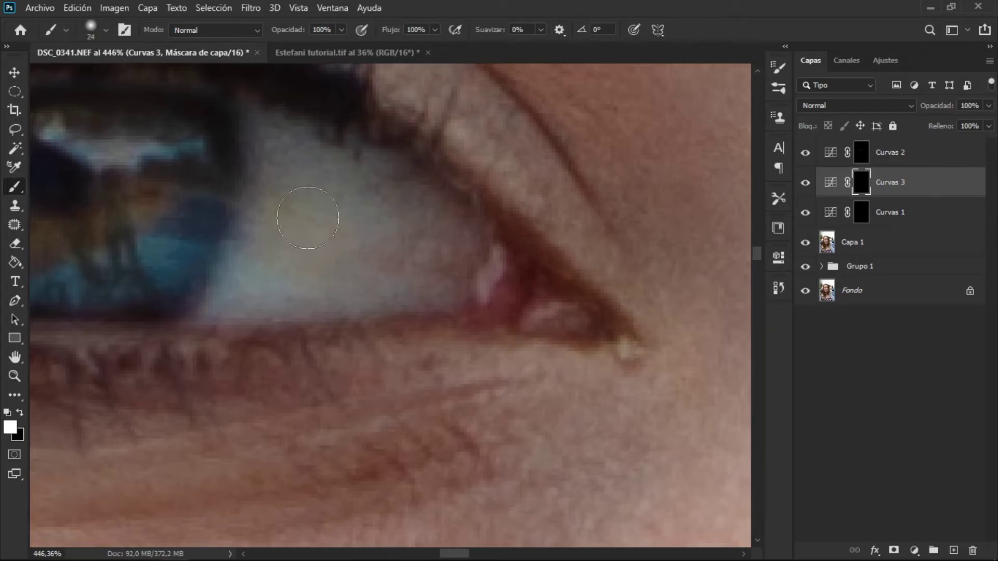
left_click_drag(293, 182, 509, 293)
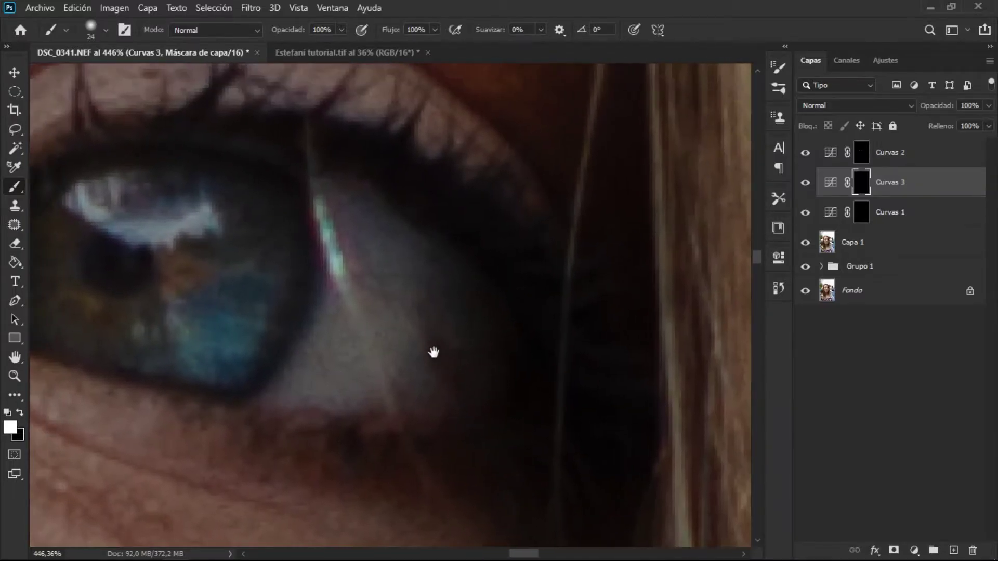
mouse_move(431, 350)
left_mouse_down()
mouse_move(357, 223)
mouse_move(443, 313)
left_mouse_up()
left_click_drag(308, 381, 607, 381)
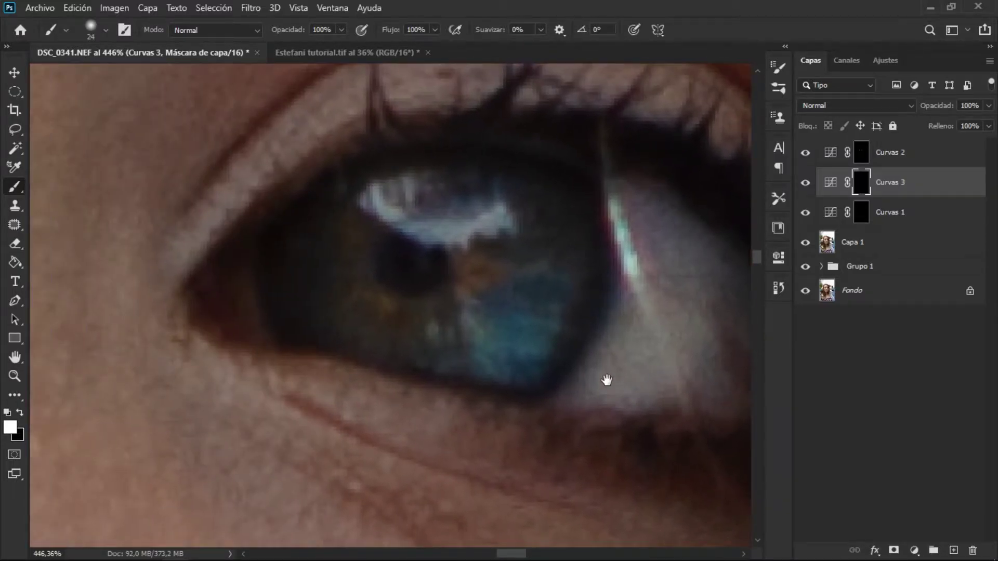
scroll(278, 297, "down", 5)
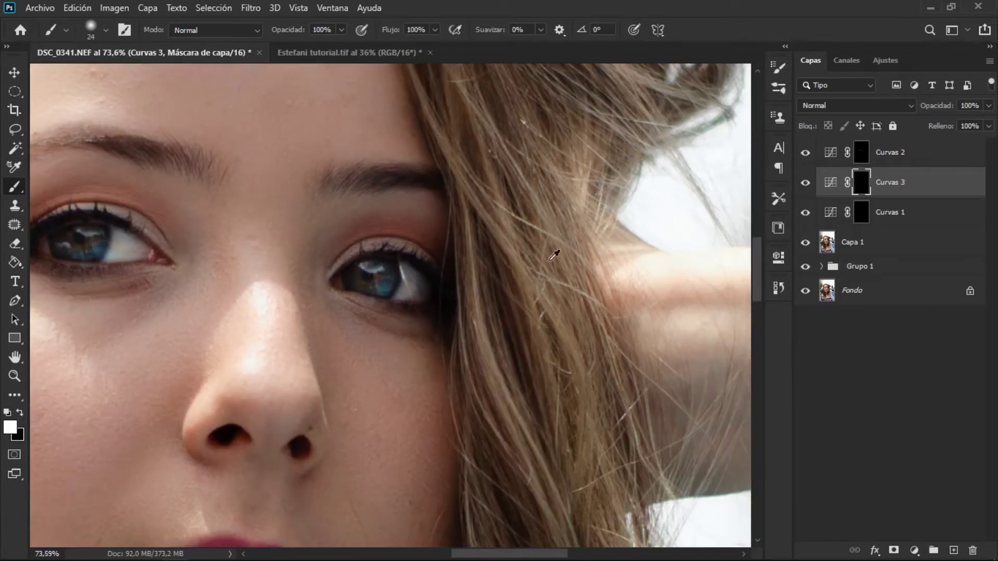
type("80")
left_click_drag(911, 196, 907, 152)
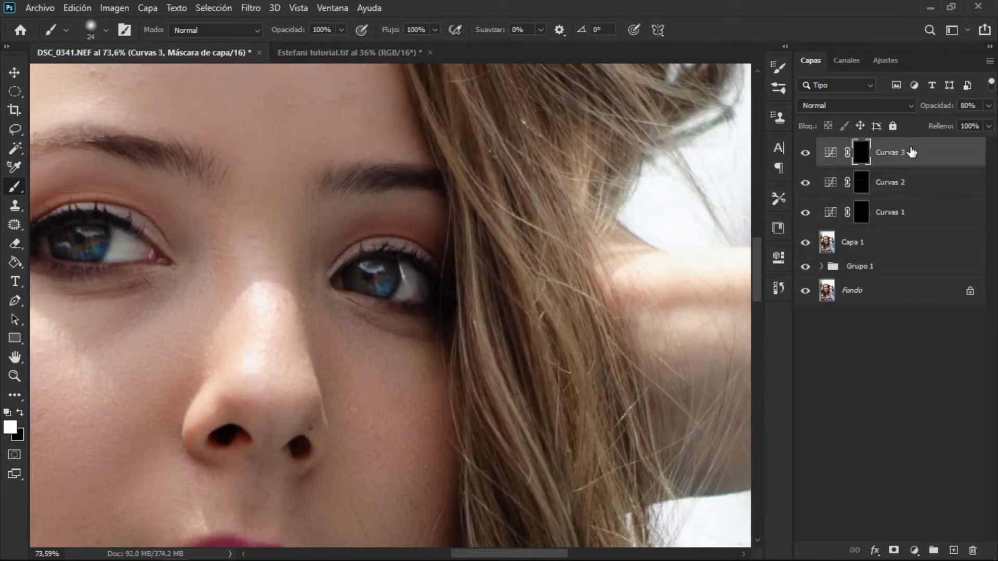
left_click(895, 61)
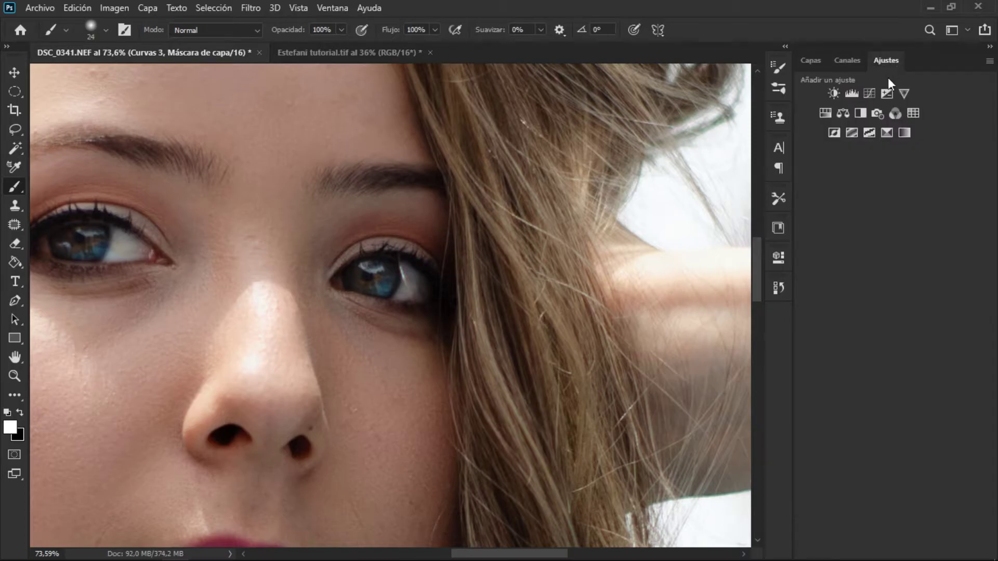
Add an Intensidad layer with Intensidad -26 and Saturación -56
left_click(907, 93)
left_click(819, 61)
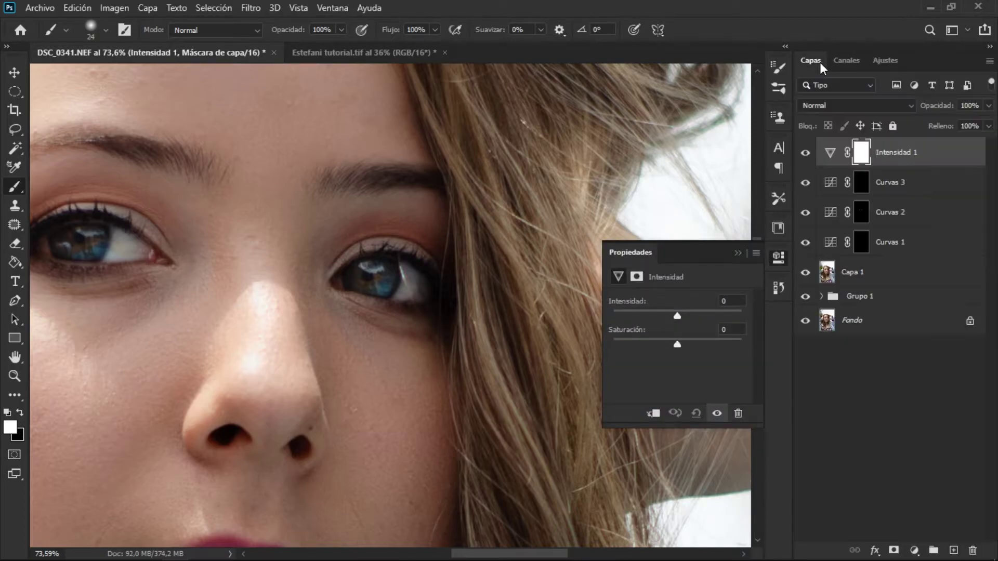
scroll(405, 323, "left", 3)
scroll(405, 323, "up", 2)
scroll(400, 328, "up", 2)
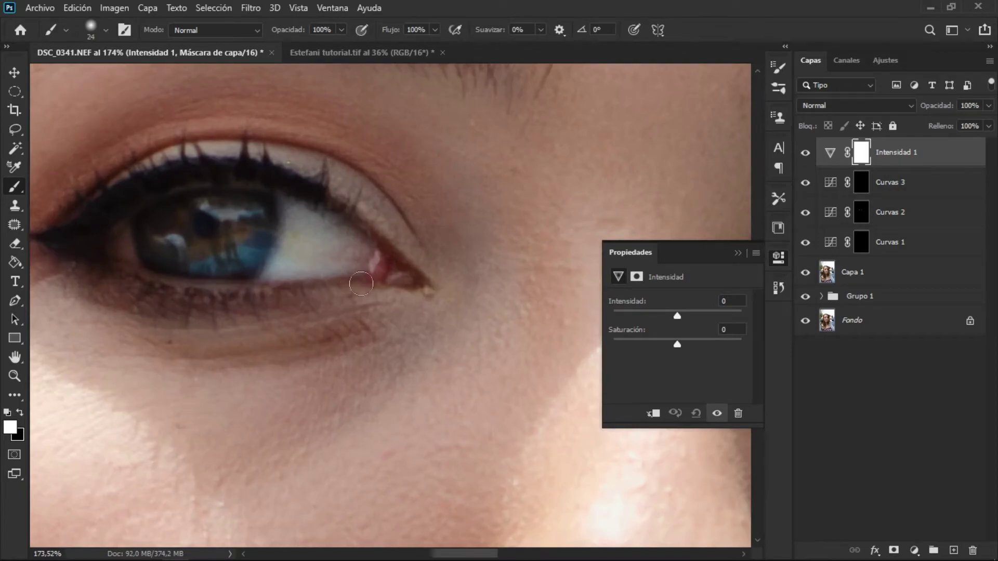
scroll(388, 339, "up", 2)
mouse_move(666, 345)
left_mouse_down()
mouse_move(657, 344)
mouse_move(695, 317)
left_mouse_up()
mouse_move(657, 345)
left_mouse_down()
mouse_move(644, 345)
mouse_move(659, 345)
left_mouse_up()
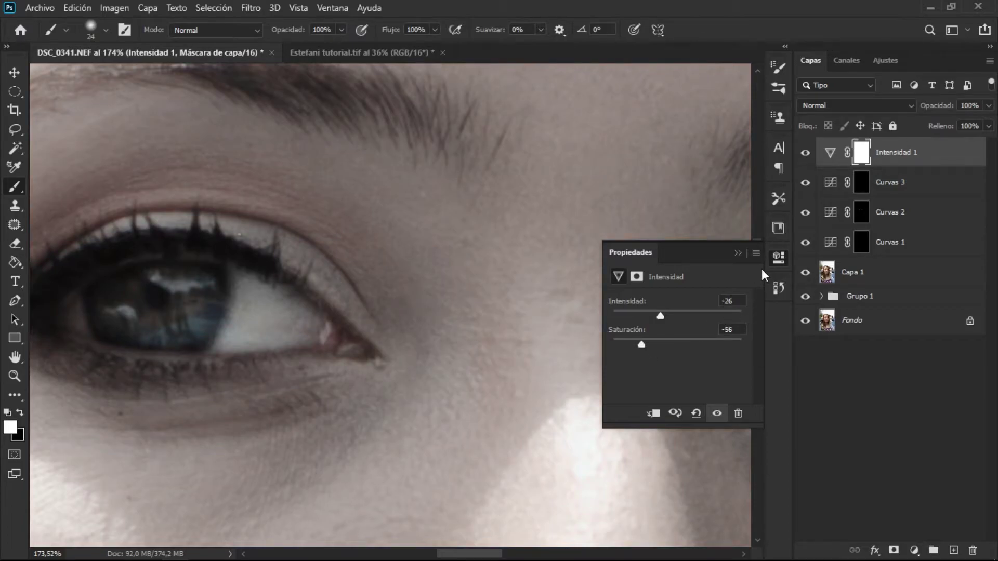
Invert the Intensidad 1 mask and paint it over the eye whites with a 9 px brush
key("ctrl+i")
scroll(226, 291, "up", 5)
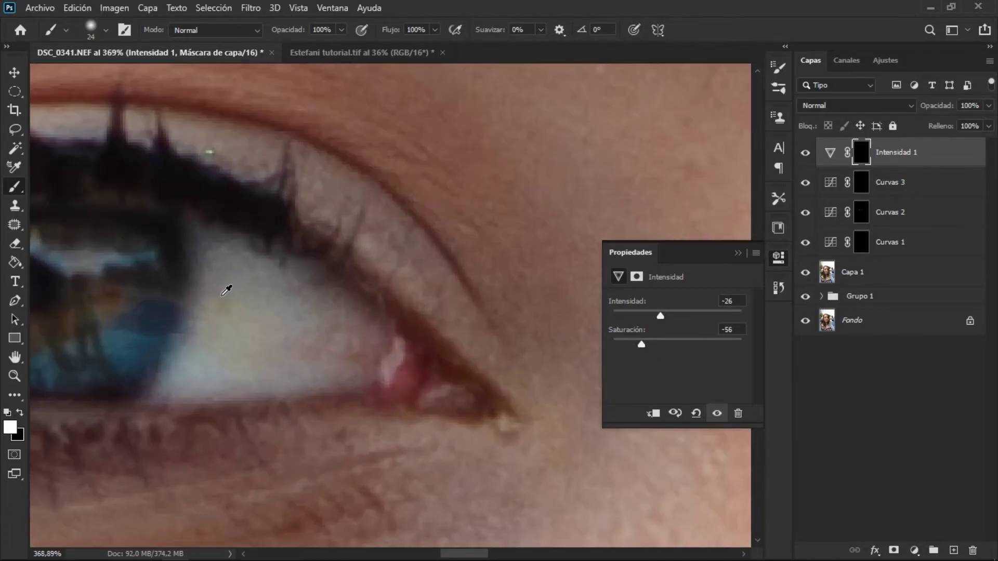
scroll(226, 290, "up", 1)
scroll(223, 330, "up", 1)
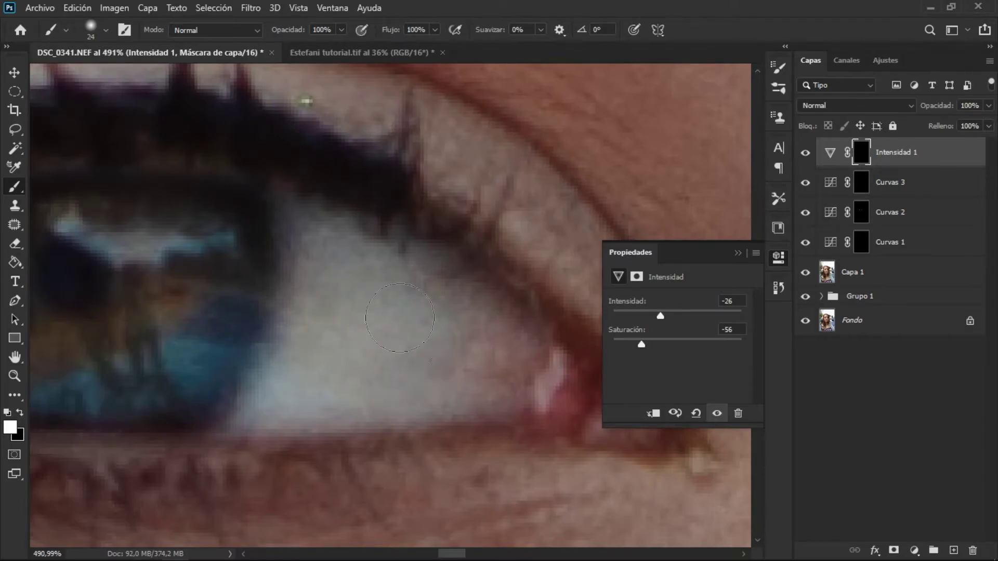
mouse_move(525, 371)
left_mouse_down()
mouse_move(417, 274)
mouse_move(232, 361)
mouse_move(311, 315)
left_mouse_up()
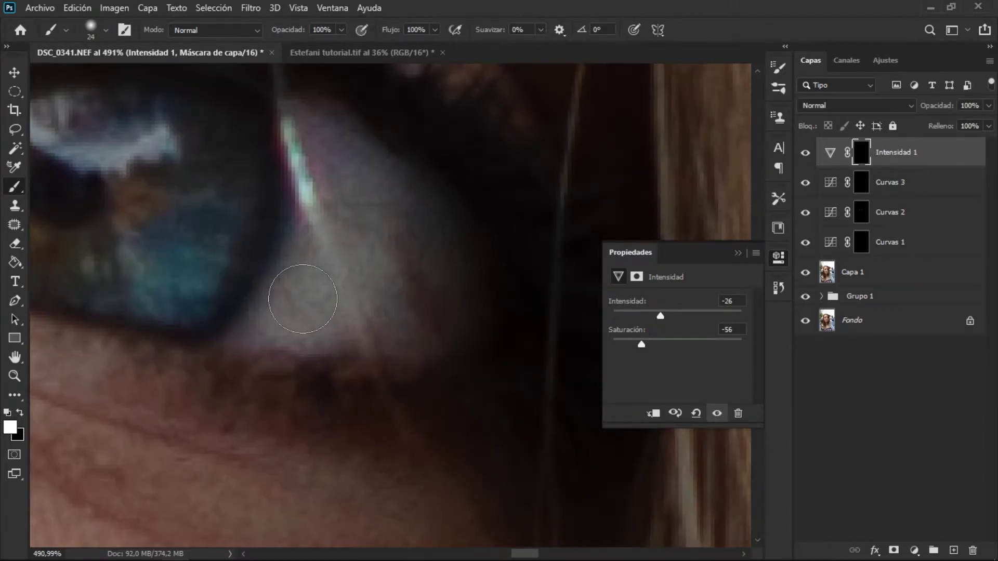
left_click_drag(327, 137, 552, 349)
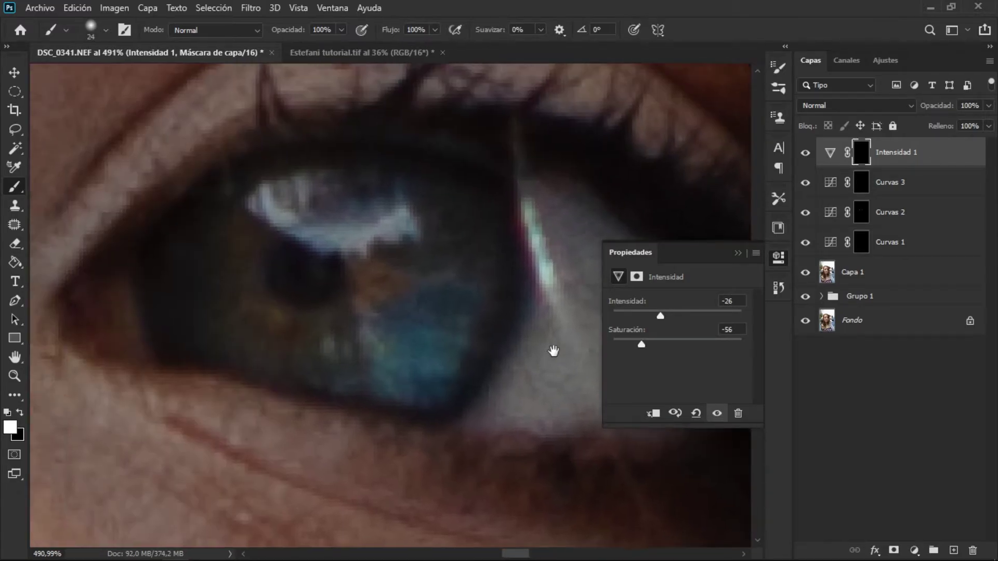
left_click_drag(182, 330, 173, 314)
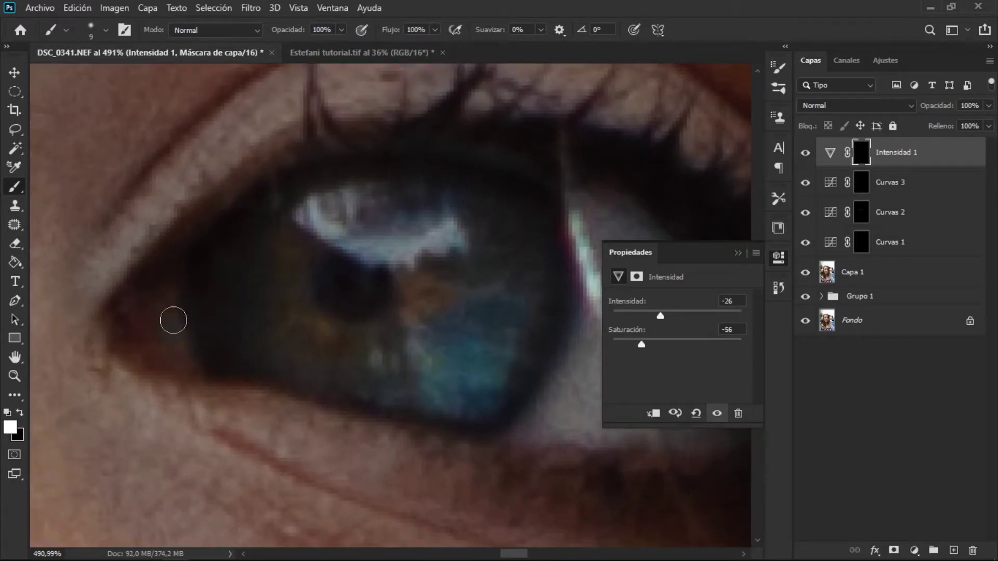
mouse_move(134, 343)
left_mouse_down()
mouse_move(167, 328)
mouse_move(456, 426)
mouse_move(522, 401)
left_mouse_up()
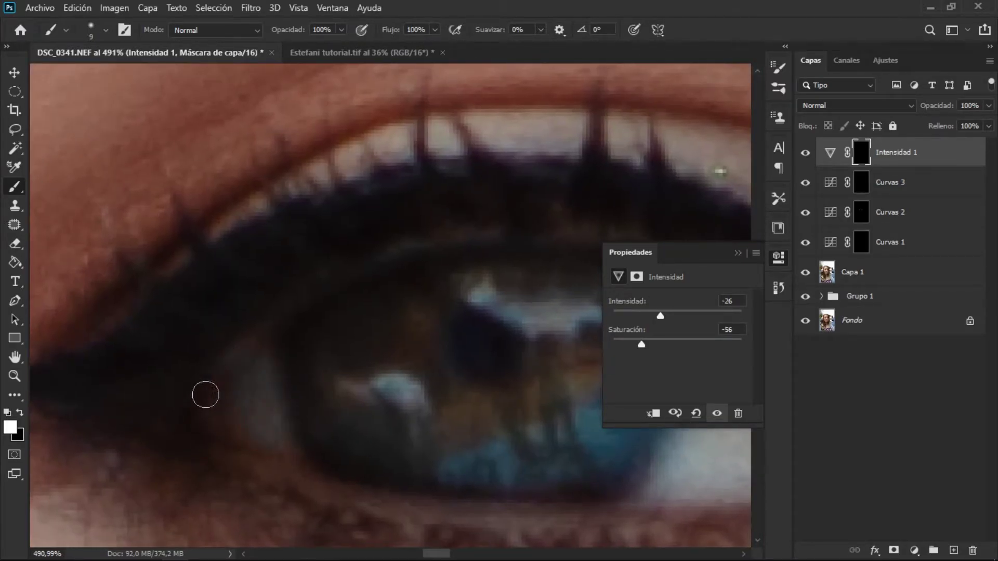
scroll(427, 376, "down", 5)
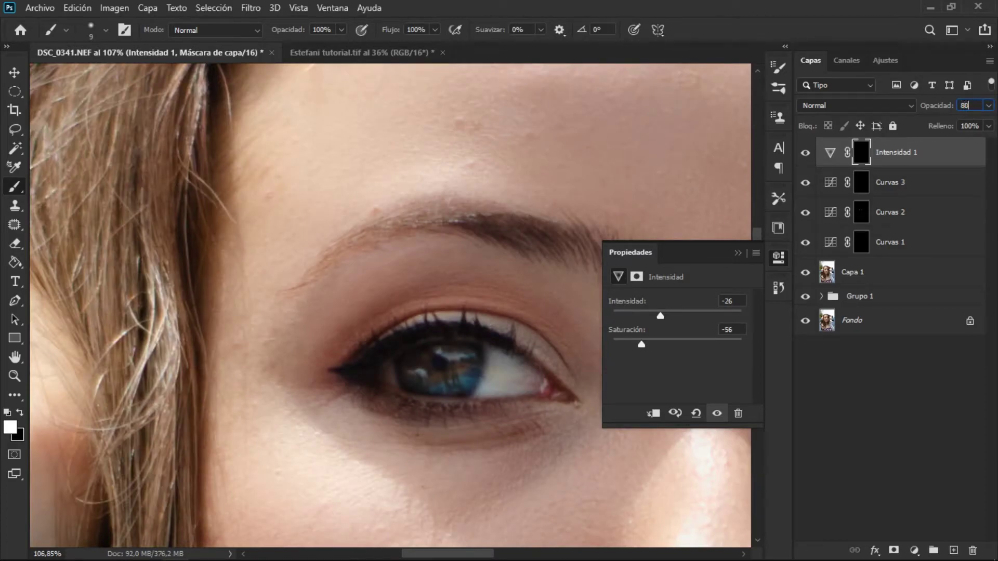
Collapse the properties panel and pan to view both eyes and the nose
left_click(779, 257)
left_click_drag(666, 372, 370, 254)
scroll(370, 253, "up", 3)
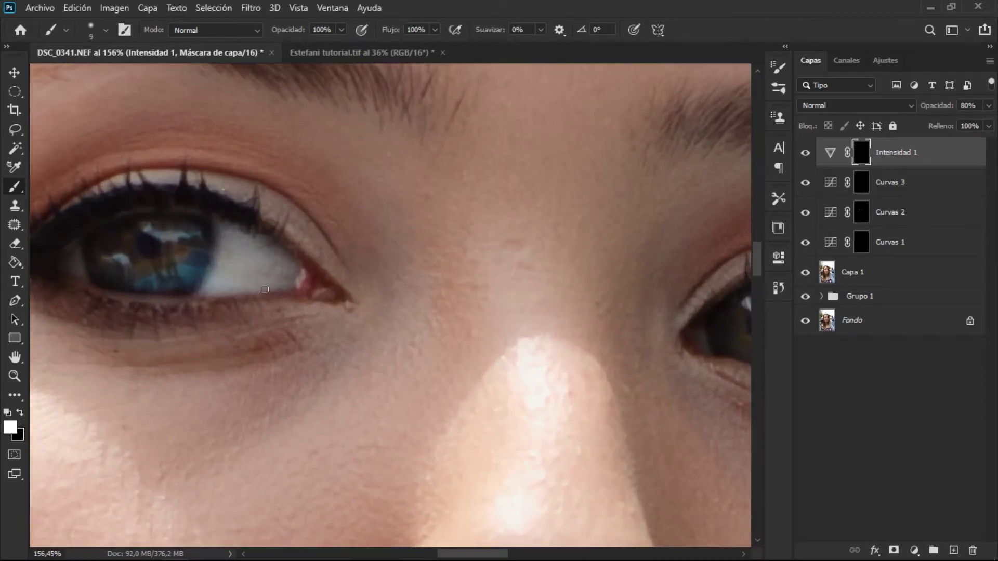
left_click_drag(258, 304, 320, 316)
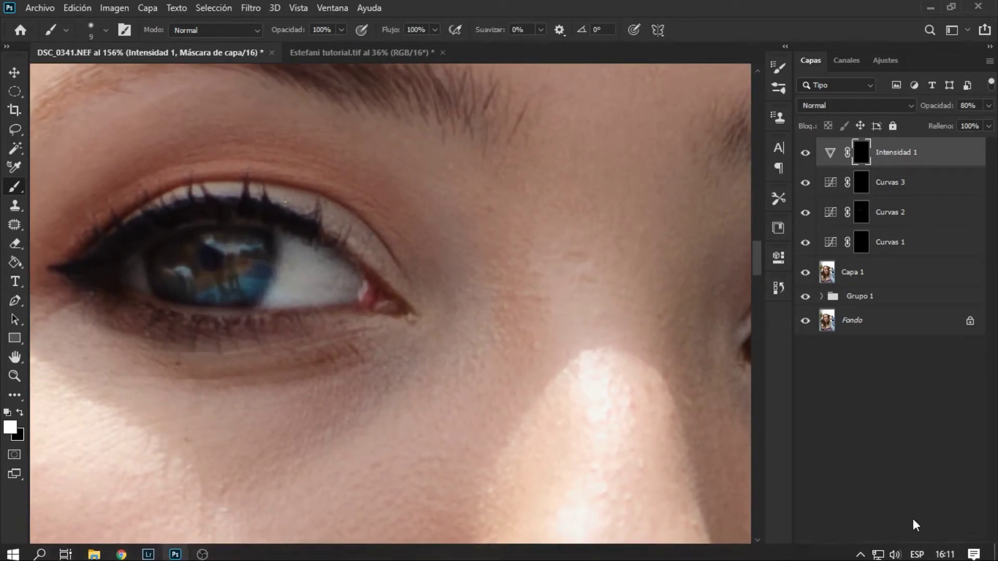
left_click(914, 550)
Add a brightening Curves layer, Curvas 4, with its mask inverted to black
left_click(901, 360)
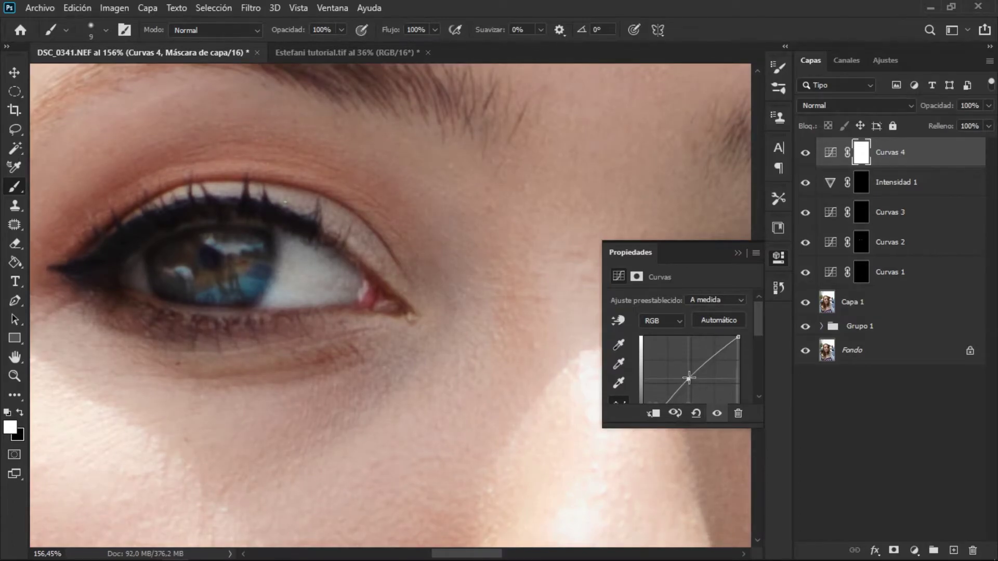
left_click_drag(689, 377, 690, 373)
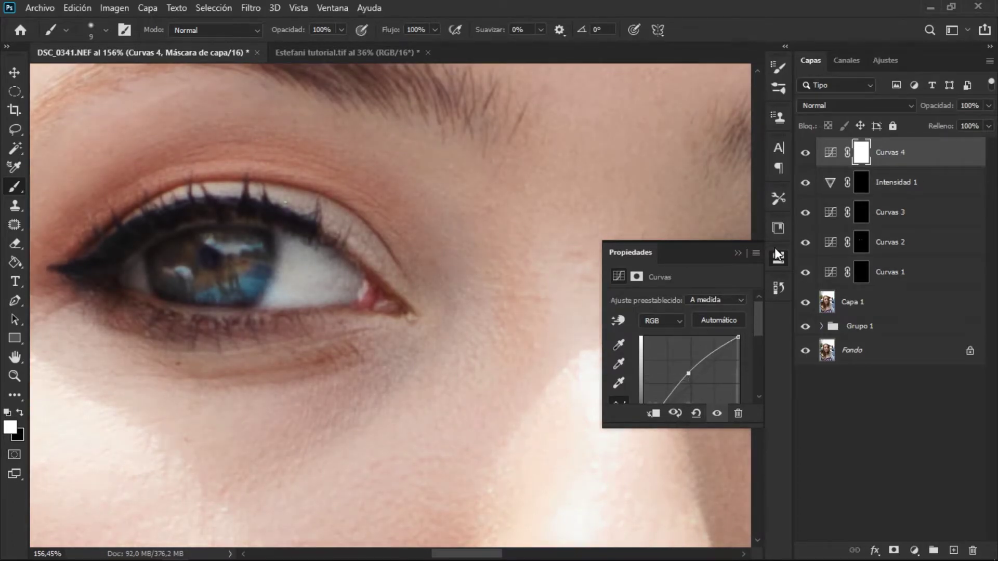
left_click(775, 256)
key("ctrl+i")
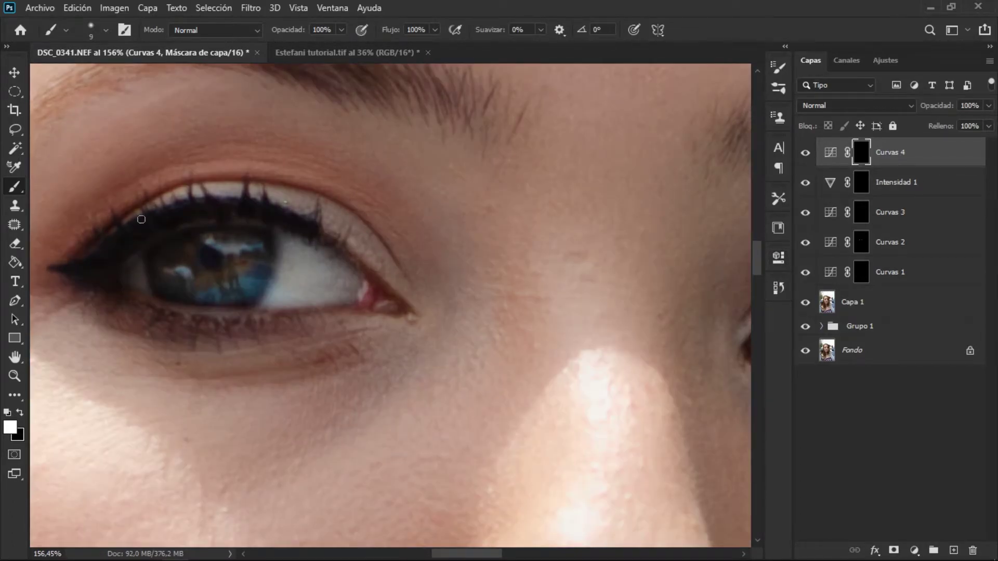
scroll(144, 220, "up", 3)
scroll(171, 280, "up", 3)
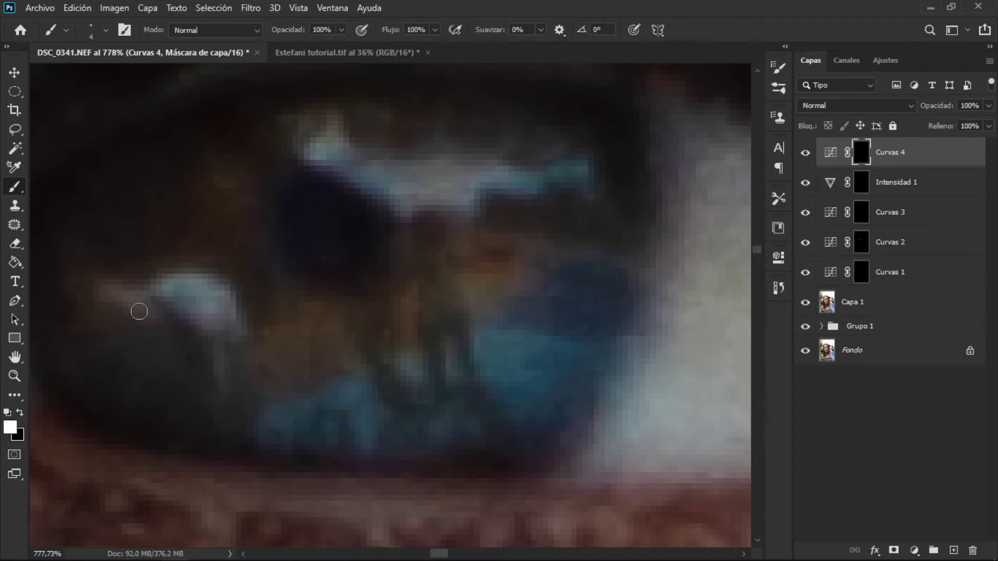
Paint the iris catchlights and highlights onto the Curvas 4 mask with a 13 px brush
left_click_drag(138, 311, 216, 308)
mouse_move(308, 141)
left_mouse_down()
mouse_move(555, 183)
mouse_move(473, 171)
left_mouse_up()
mouse_move(389, 394)
left_mouse_down()
mouse_move(445, 349)
mouse_move(437, 379)
mouse_move(364, 457)
mouse_move(284, 430)
mouse_move(546, 351)
left_mouse_up()
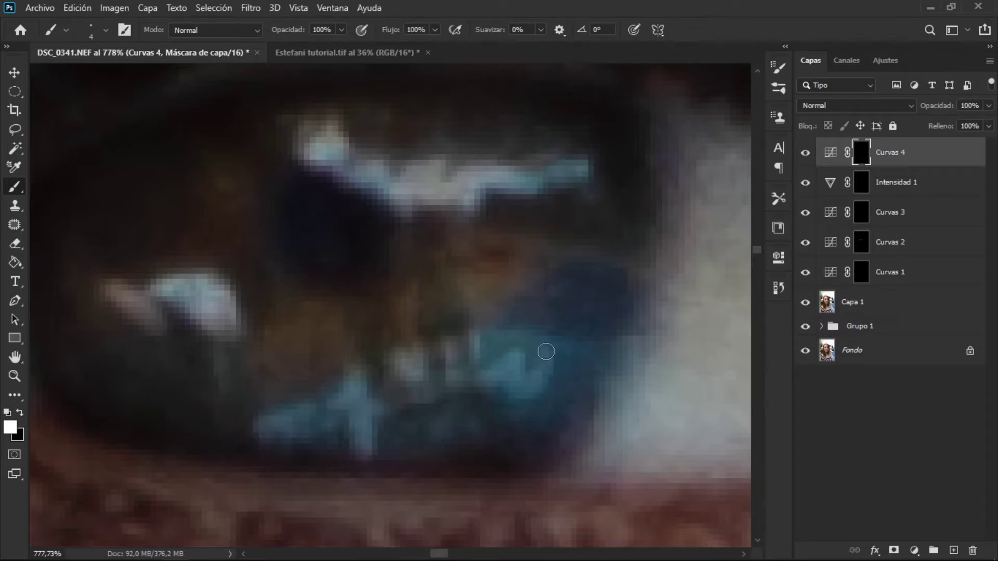
mouse_move(483, 344)
left_mouse_down()
mouse_move(455, 239)
mouse_move(443, 370)
mouse_move(392, 250)
mouse_move(237, 339)
left_mouse_up()
left_click_drag(288, 320, 306, 320)
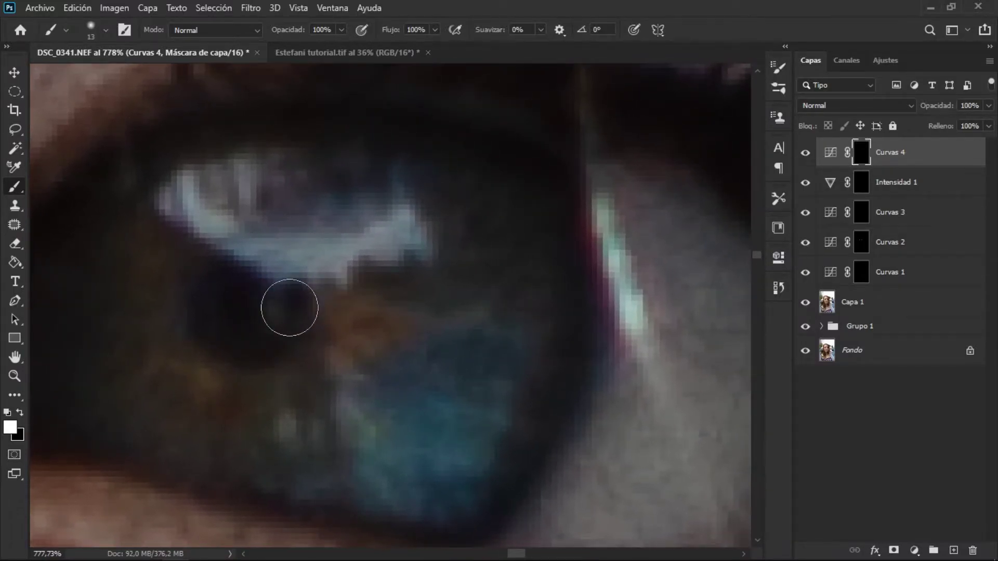
mouse_move(192, 198)
left_mouse_down()
mouse_move(292, 223)
mouse_move(401, 212)
left_mouse_up()
mouse_move(359, 414)
left_mouse_down()
mouse_move(405, 432)
mouse_move(481, 325)
mouse_move(311, 423)
mouse_move(280, 387)
left_mouse_up()
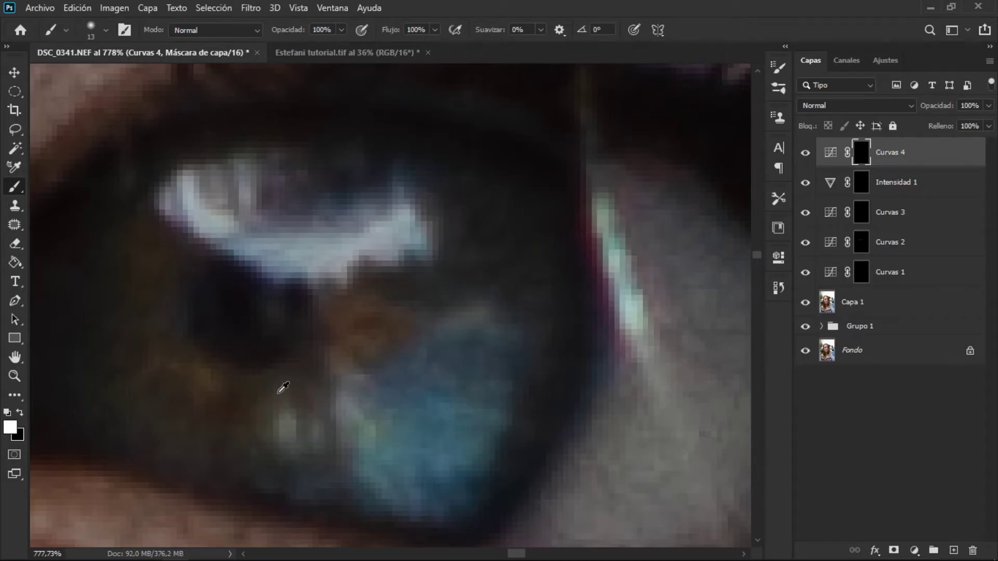
scroll(311, 336, "down", 5)
scroll(310, 337, "down", 3)
scroll(310, 337, "down", 3)
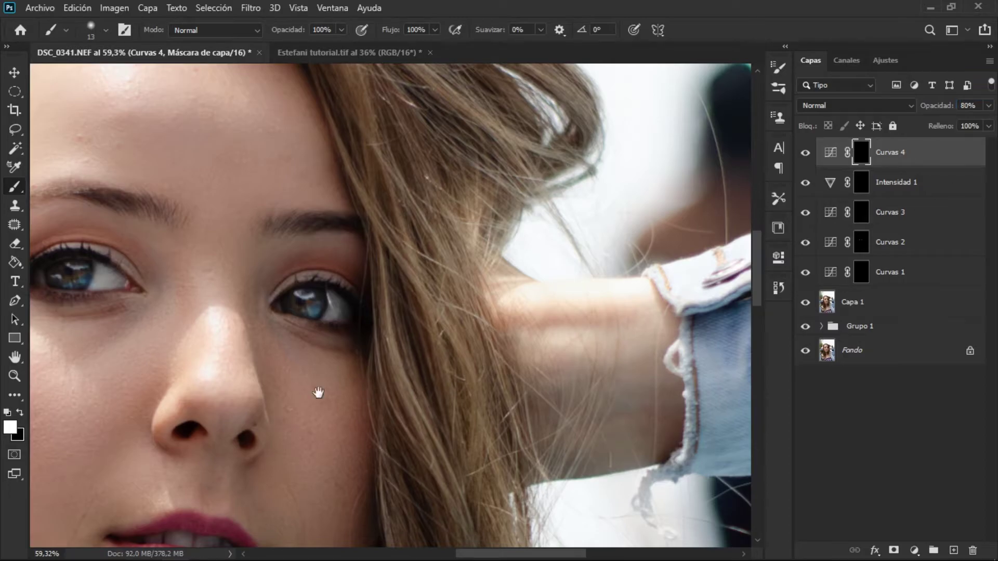
left_click_drag(318, 392, 552, 408)
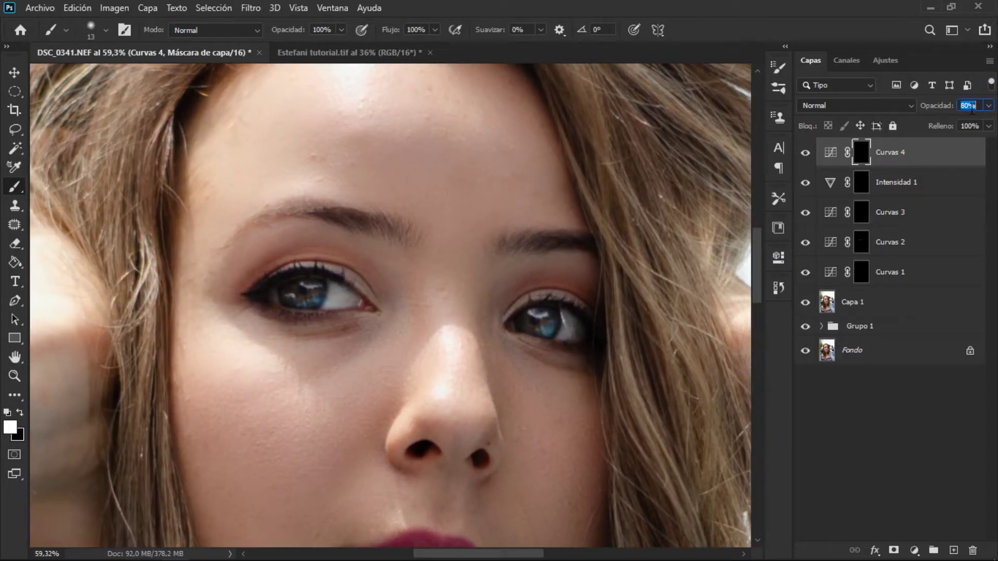
Blur the Curvas 4 mask with a 15-pixel Gaussian blur
left_click(251, 8)
left_click(507, 269)
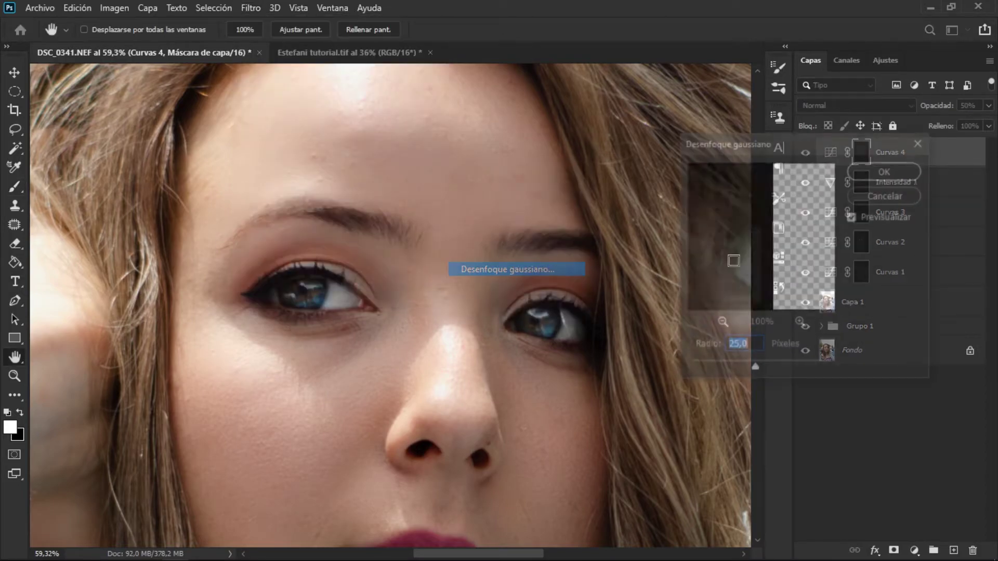
type("15")
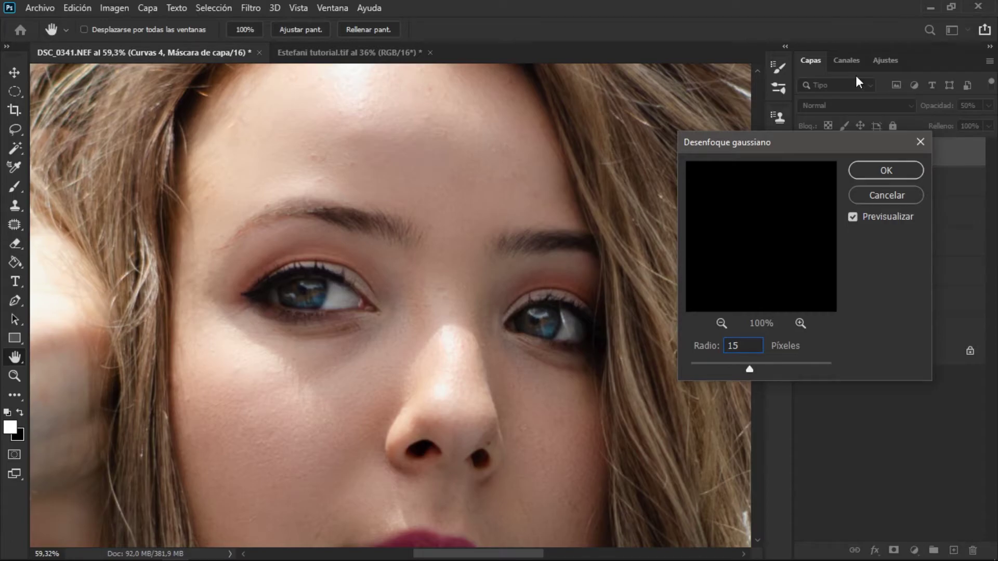
left_click(886, 170)
key("b")
scroll(291, 291, "up", 5, "alt")
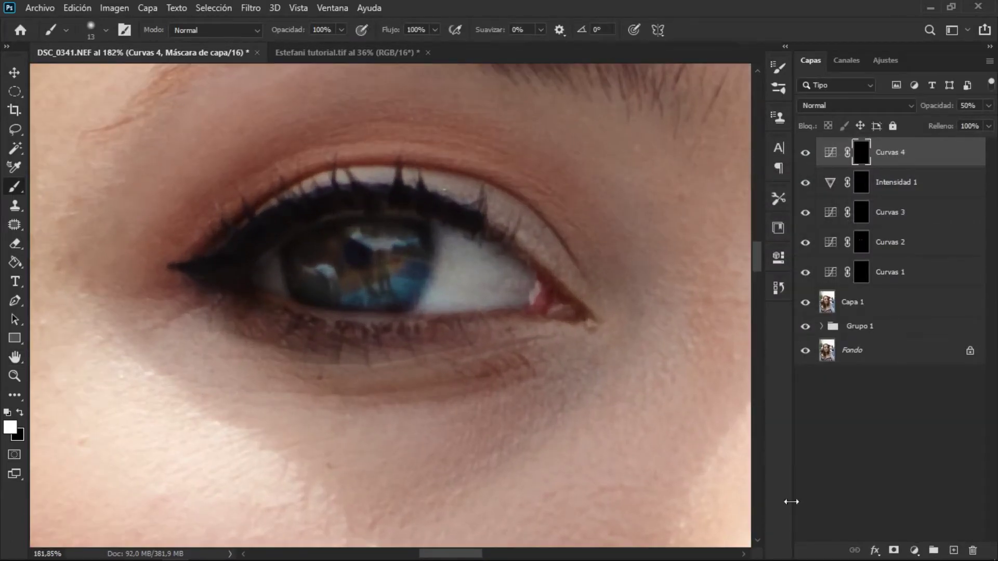
Add Curvas 5, a Curves adjustment layer with the curve pulled down to darken
left_click(914, 550)
left_click(884, 362)
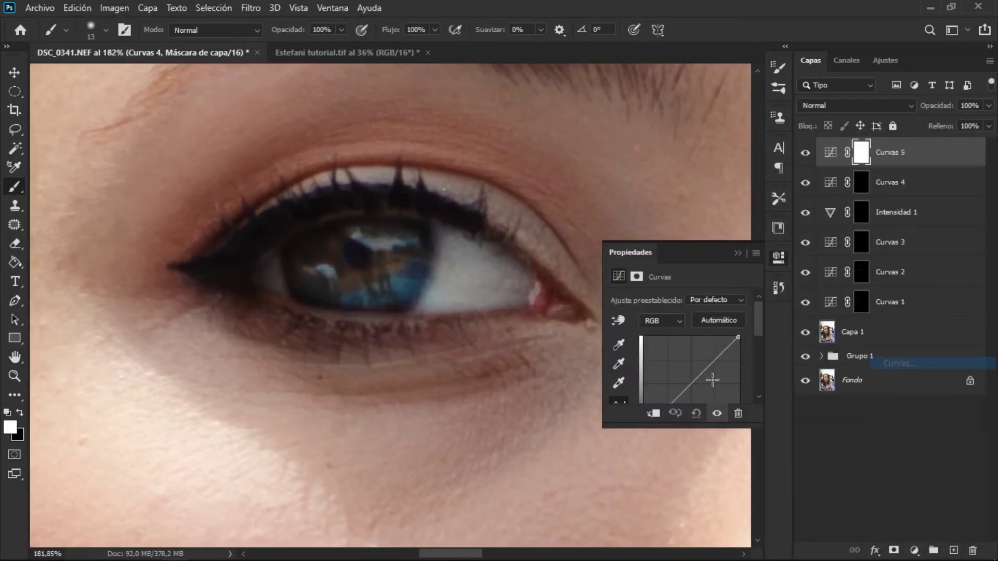
left_click_drag(697, 378, 698, 389)
left_click(786, 254)
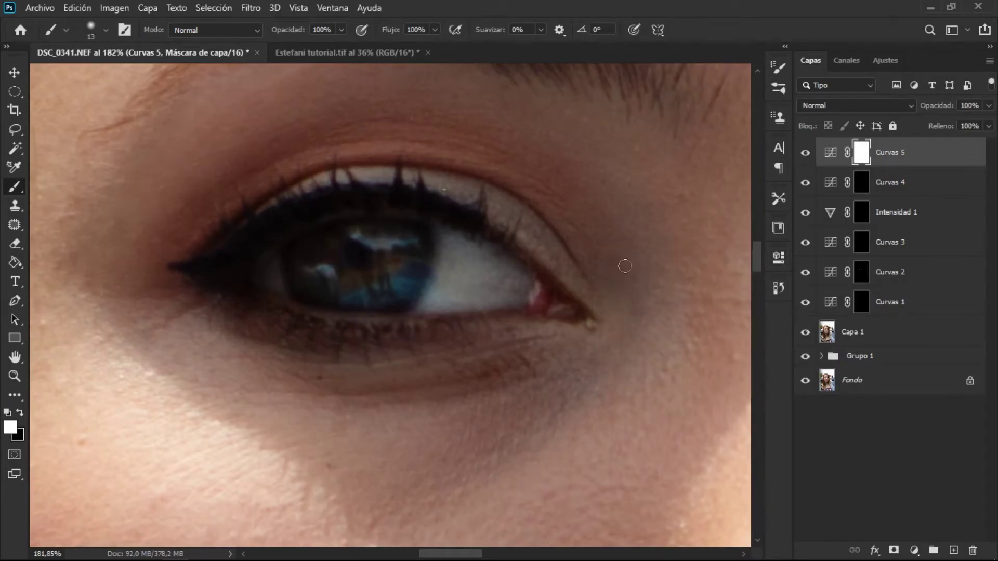
With a 10–19 px brush, paint the darkening onto the upper lash line, outer eyeliner and lower lashes
scroll(286, 213, "up", 3, "alt")
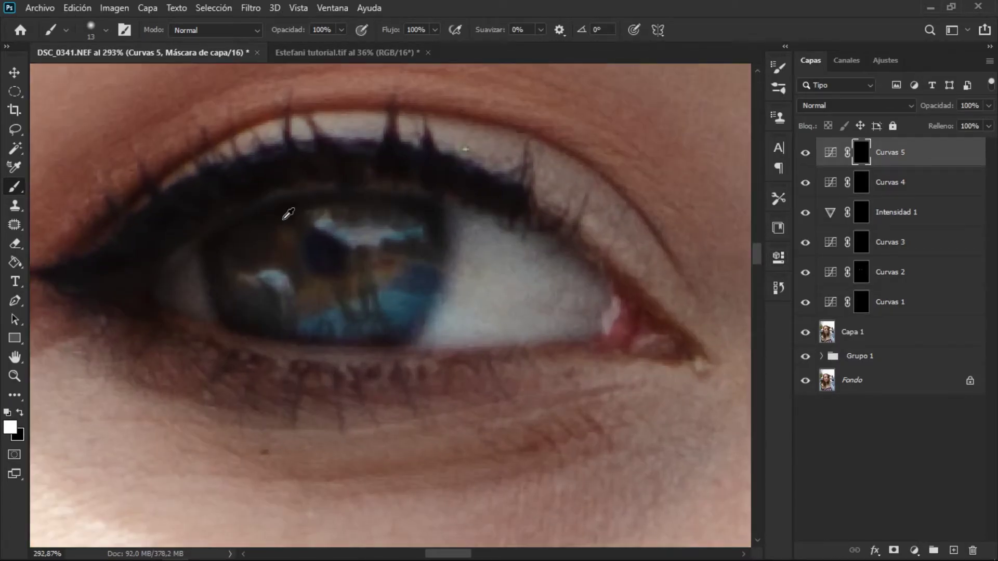
scroll(349, 274, "up", 3, "alt")
mouse_move(346, 281)
left_mouse_down()
mouse_move(352, 243)
mouse_move(350, 262)
left_mouse_up()
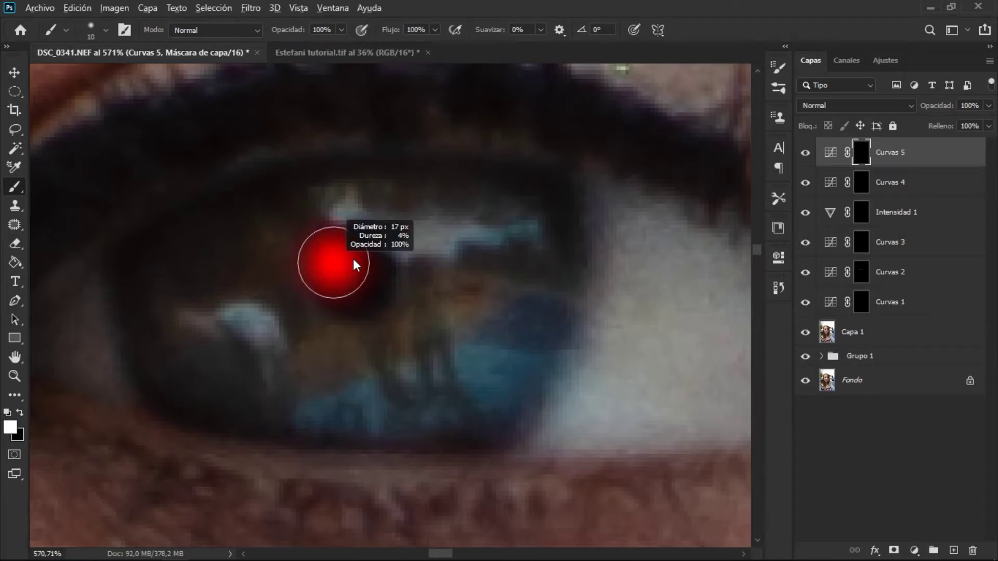
scroll(356, 251, "down", 5)
left_click_drag(491, 229, 485, 233)
mouse_move(405, 169)
left_mouse_down()
mouse_move(329, 174)
mouse_move(276, 216)
left_mouse_up()
left_click_drag(155, 285, 216, 334)
mouse_move(199, 292)
left_mouse_down()
mouse_move(306, 351)
mouse_move(266, 352)
left_mouse_up()
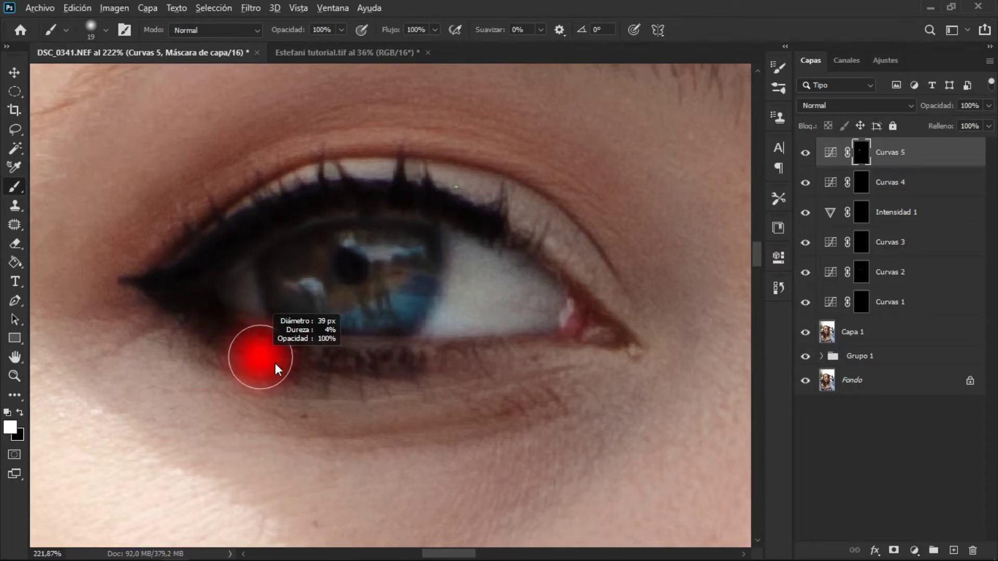
Move to the other eye and darken its lower lash line with a 20 px brush
left_click_drag(413, 357, 134, 318)
left_click_drag(549, 355, 190, 313)
left_click_drag(710, 317, 189, 319)
mouse_move(390, 263)
left_mouse_down()
mouse_move(367, 263)
mouse_move(396, 238)
mouse_move(513, 283)
left_mouse_up()
mouse_move(533, 411)
left_mouse_down()
mouse_move(389, 397)
mouse_move(550, 407)
left_mouse_up()
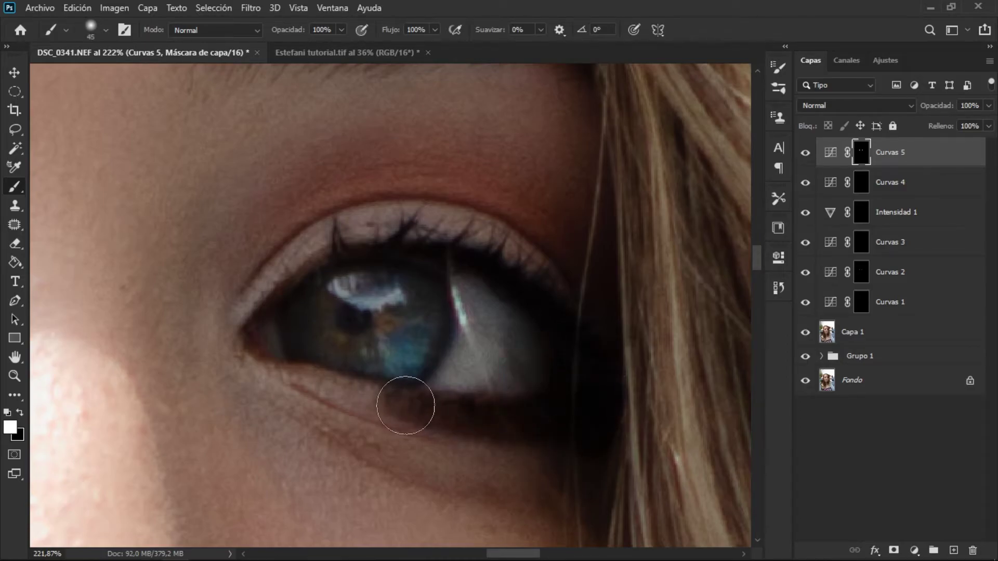
left_click_drag(346, 318, 364, 317)
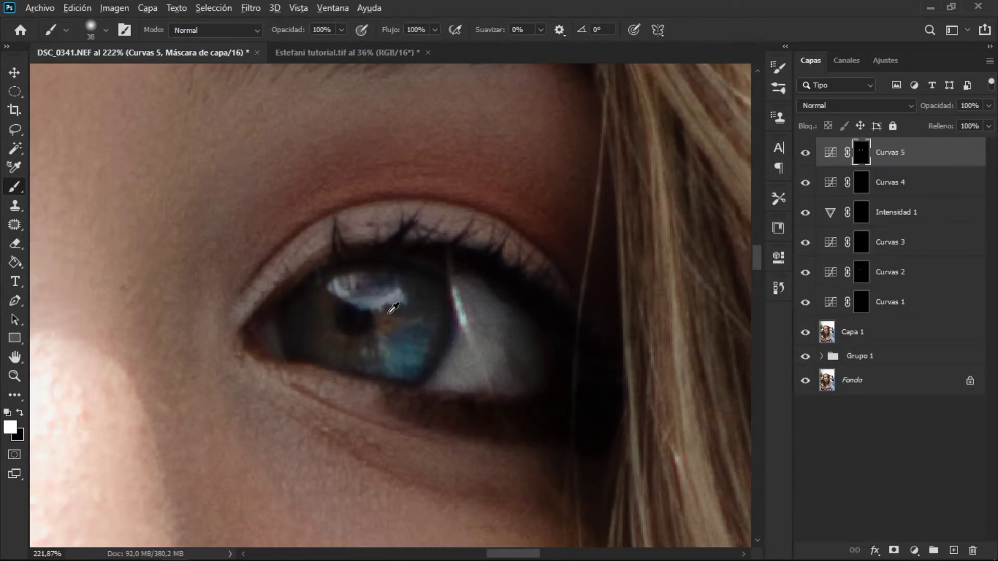
Reduce Curvas 5 to 29% opacity
scroll(375, 317, "down", 5)
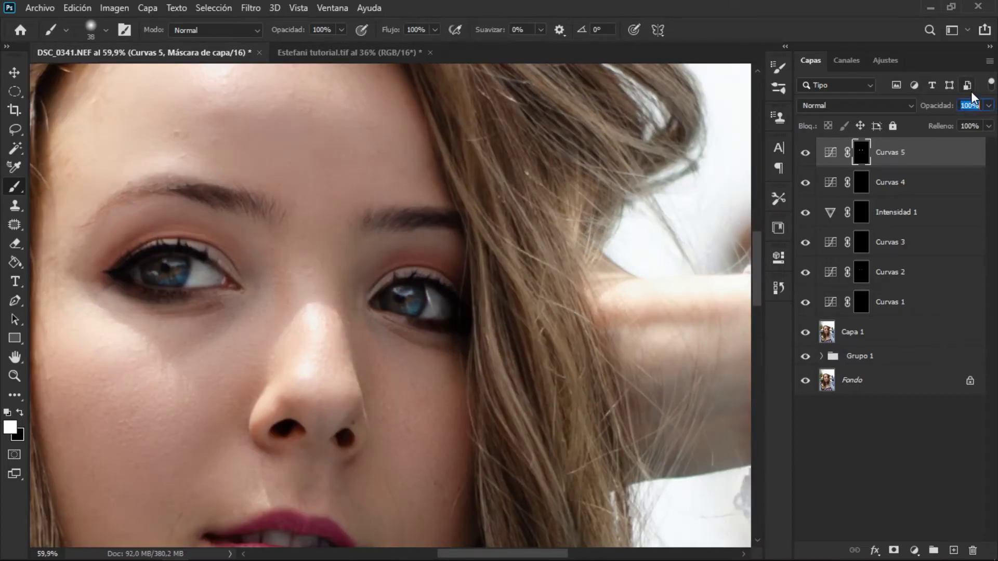
type("60")
key("Return")
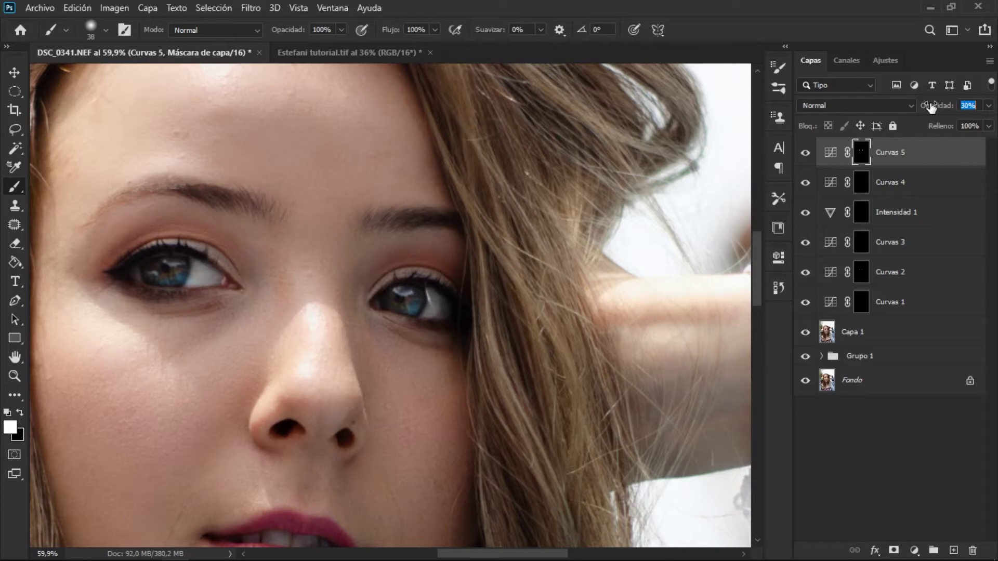
scroll(268, 337, "down", 2)
scroll(240, 312, "up", 3)
scroll(223, 314, "up", 2)
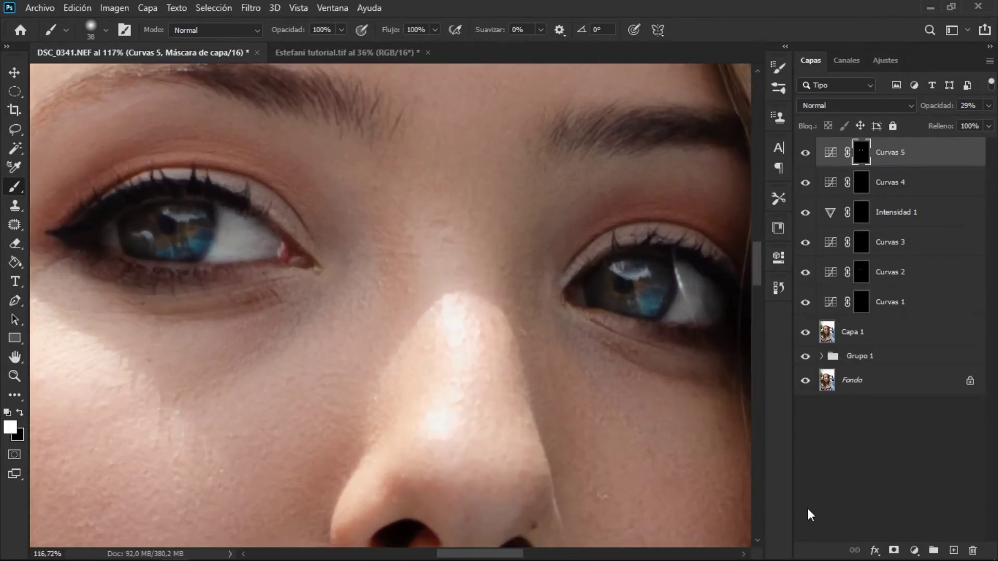
left_click(916, 552)
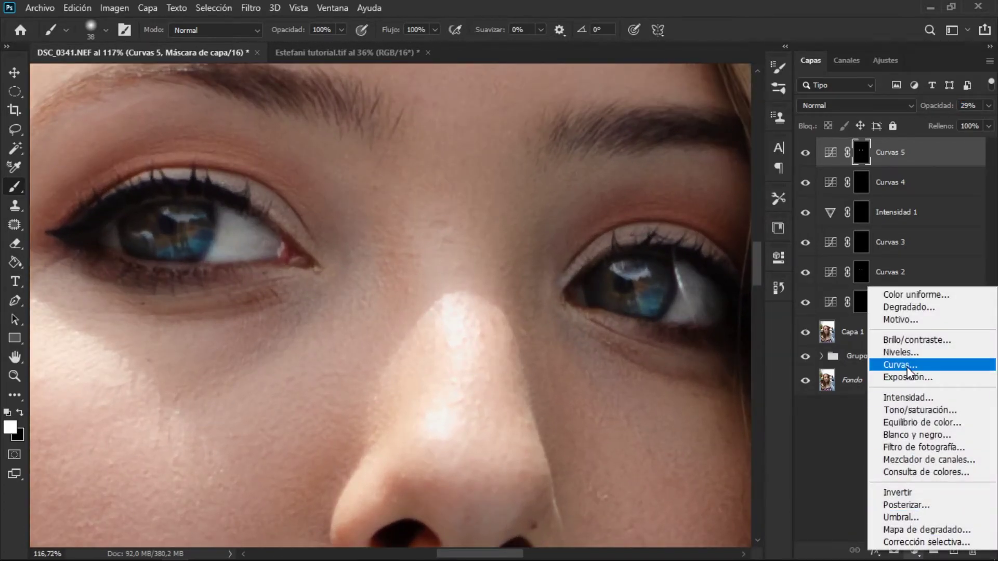
Add Curvas 6 with the curve raised to brighten, and invert its mask
left_click(907, 365)
left_click_drag(686, 386, 684, 383)
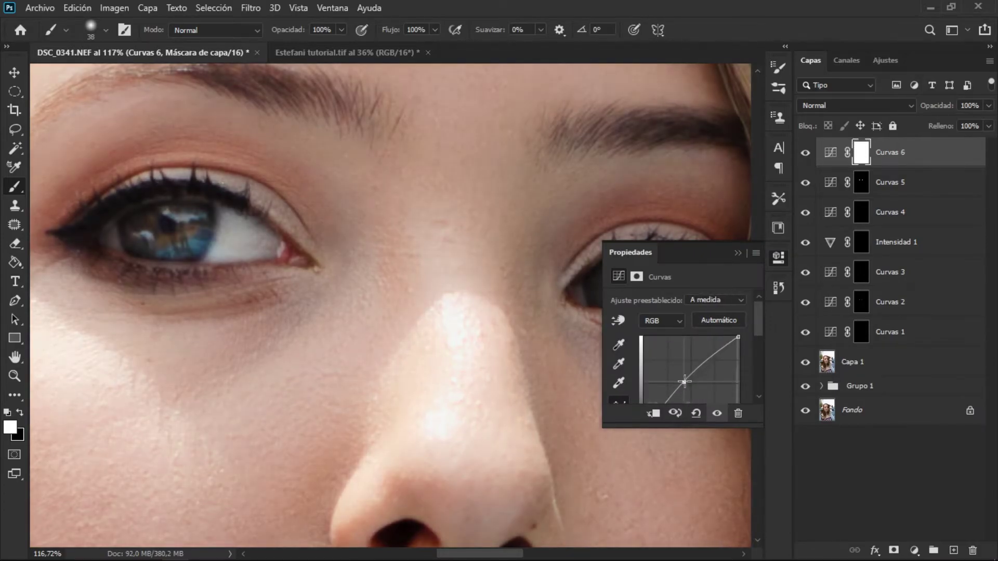
left_click(778, 257)
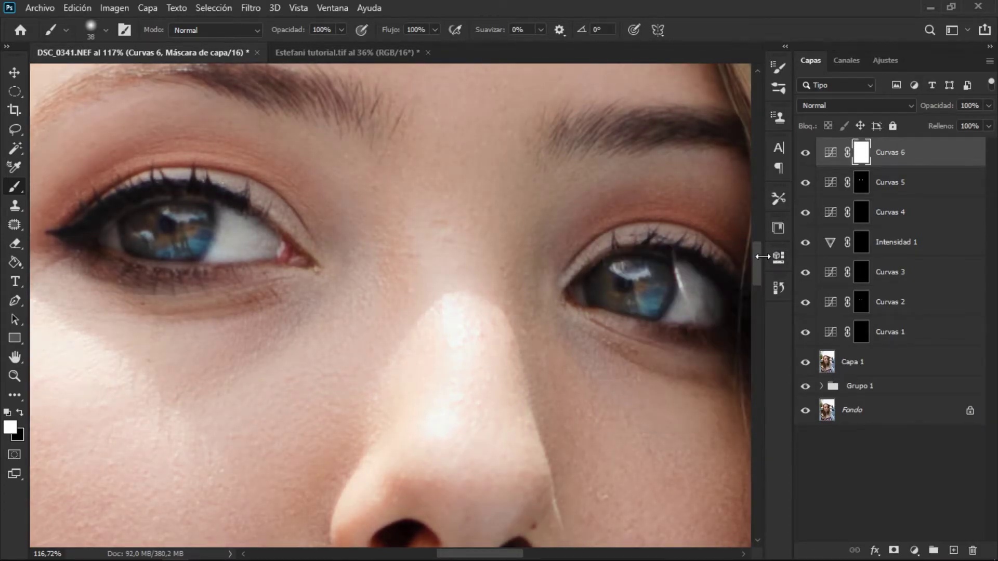
key("ctrl+i")
Paint the brightening onto both irises and set Curvas 6 to 54% opacity
left_click_drag(146, 222, 167, 233)
mouse_move(678, 279)
left_mouse_down()
mouse_move(637, 292)
mouse_move(704, 285)
mouse_move(702, 267)
left_mouse_up()
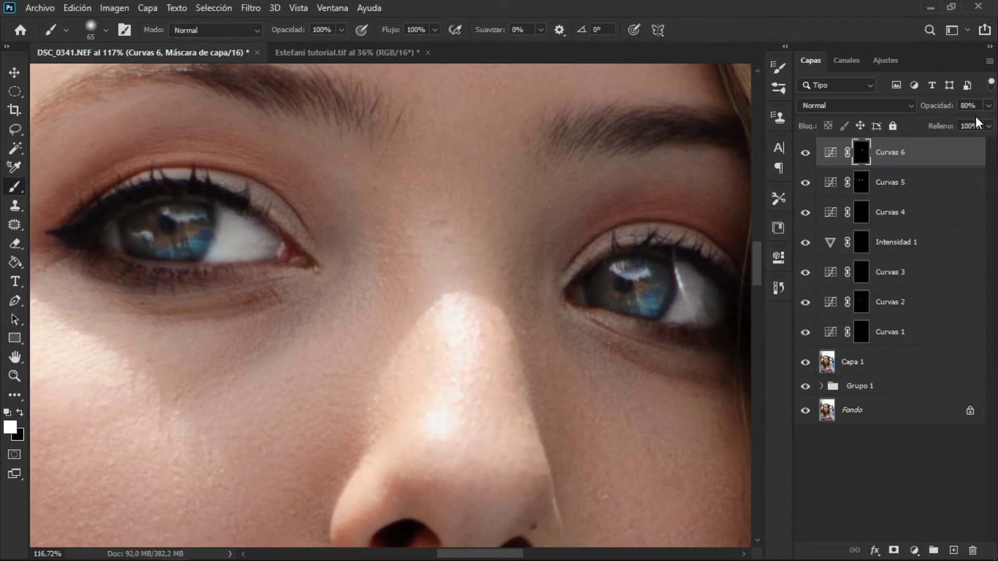
scroll(485, 263, "down", 2)
scroll(485, 260, "down", 2)
scroll(602, 235, "down", 1)
scroll(602, 235, "down", 2)
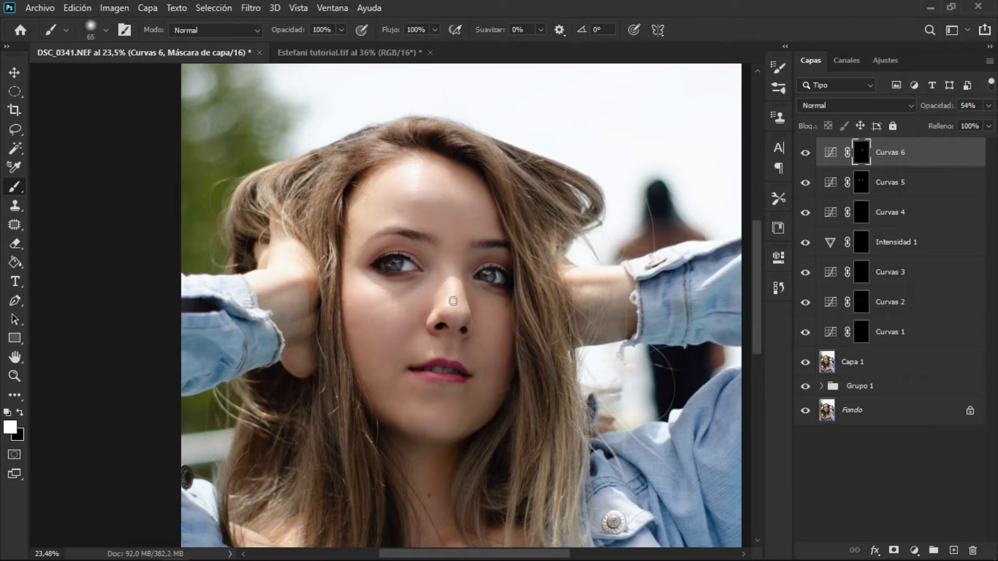
scroll(447, 296, "up", 2)
scroll(416, 275, "up", 2)
scroll(406, 265, "up", 2)
scroll(495, 235, "up", 2)
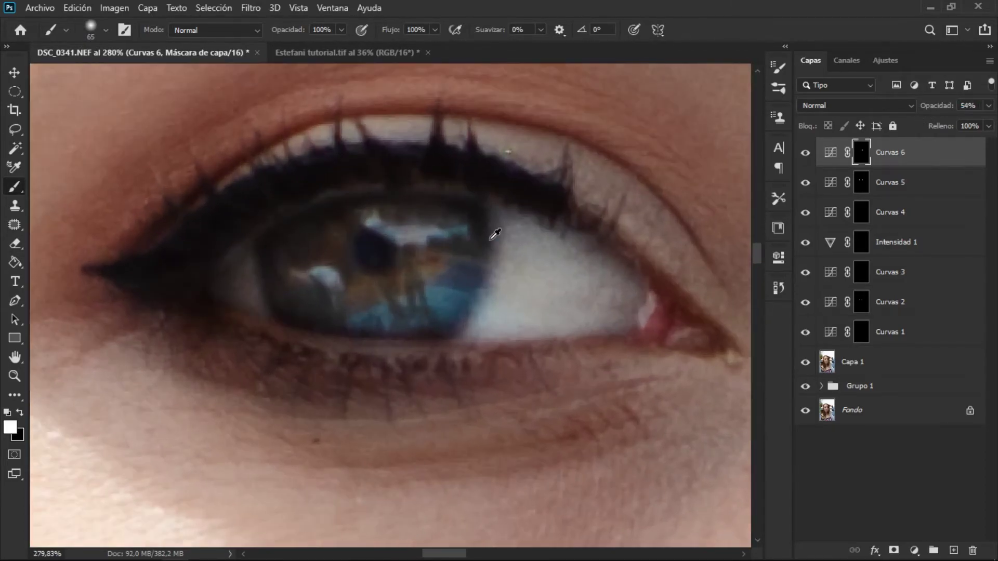
scroll(495, 234, "up", 1)
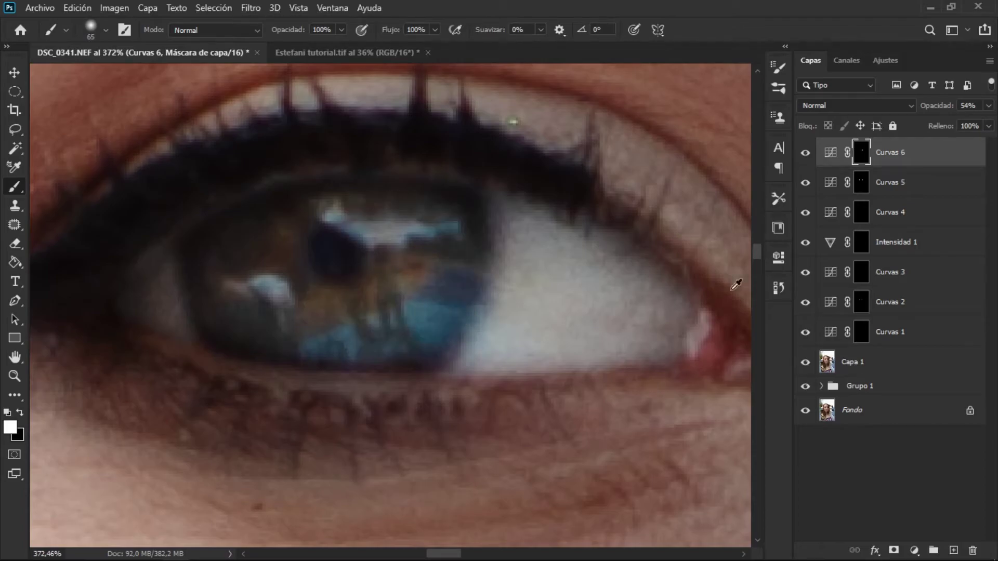
left_click(954, 550)
Set the foreground colour to a saturated orange for brush painting
key("x")
left_click(10, 427)
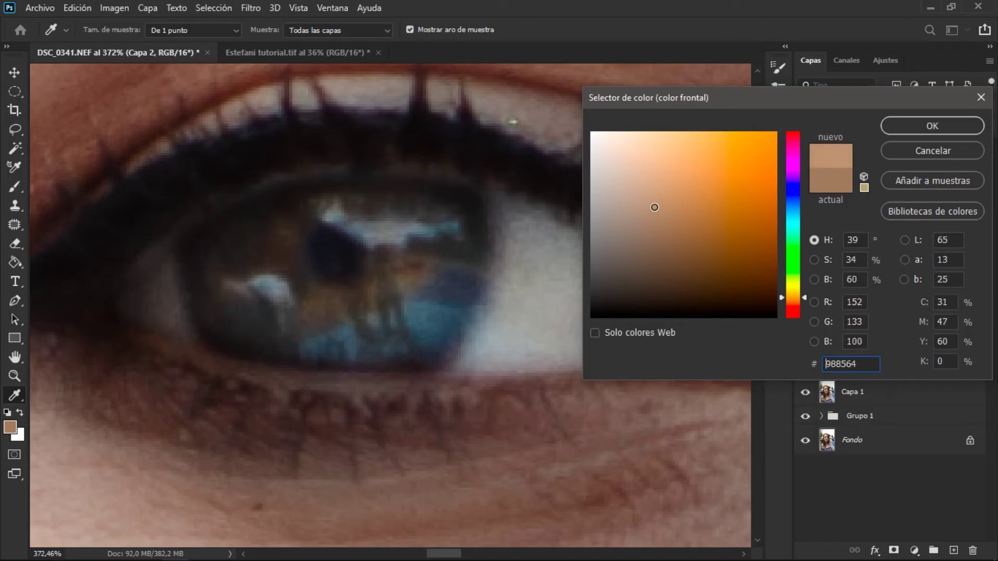
left_click(692, 197)
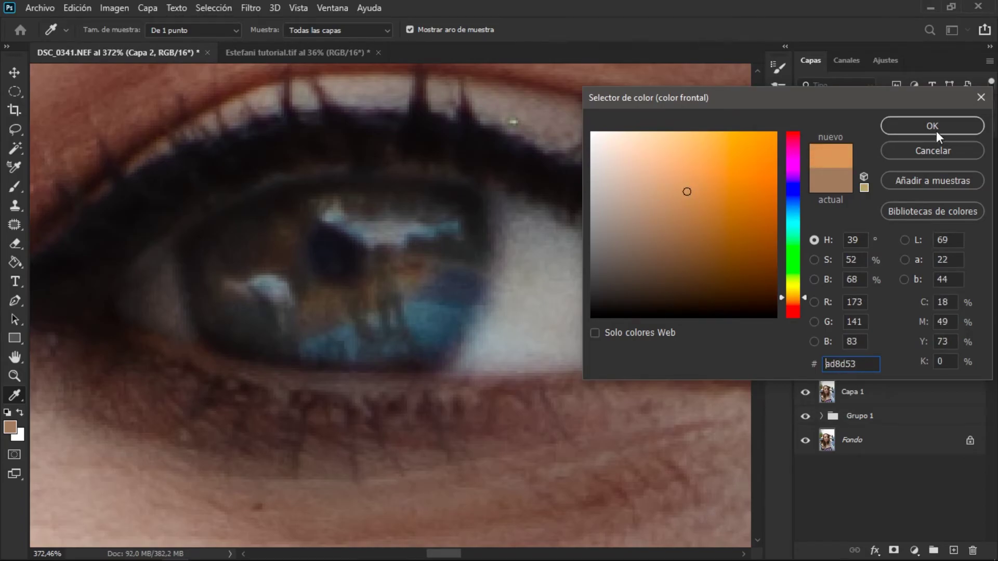
left_click(937, 132)
key("b")
With a 7 px brush, paint orange rings around the pupils of both eyes
left_click_drag(298, 316, 423, 263)
key("ctrl+z")
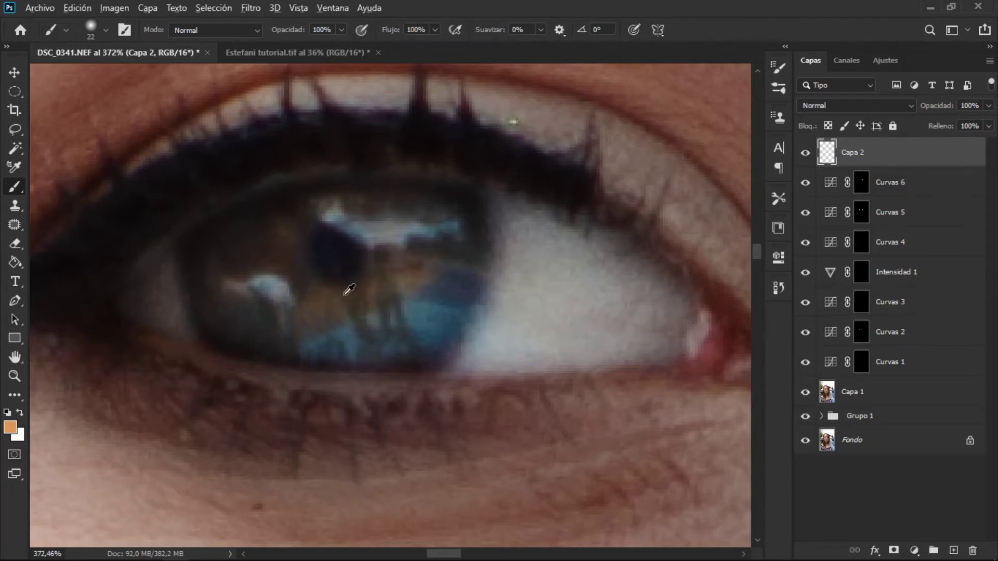
mouse_move(312, 299)
left_mouse_down()
mouse_move(399, 275)
mouse_move(386, 267)
left_mouse_up()
mouse_move(382, 228)
left_mouse_down()
mouse_move(338, 195)
mouse_move(291, 224)
mouse_move(288, 276)
mouse_move(215, 294)
mouse_move(283, 221)
mouse_move(281, 231)
left_mouse_up()
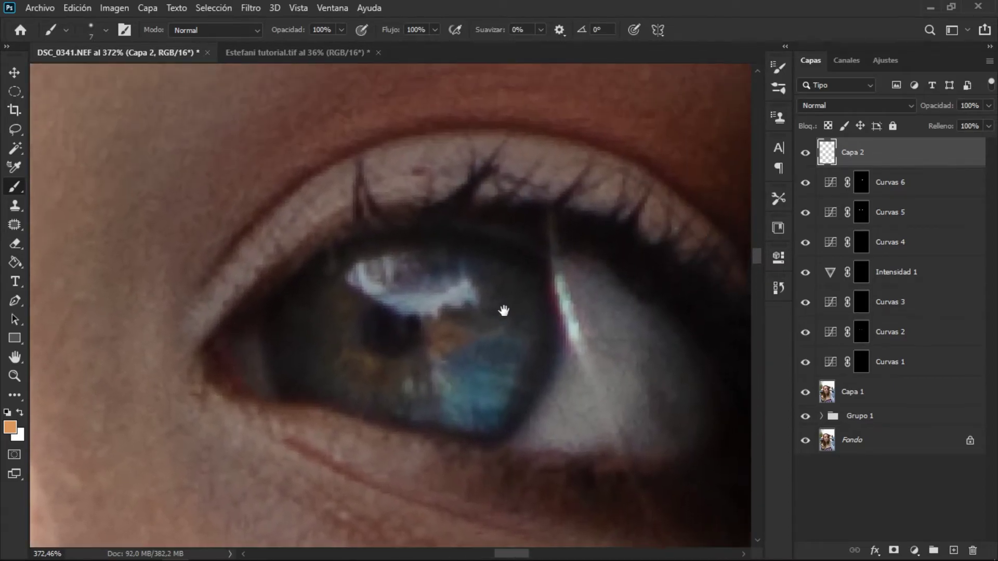
mouse_move(449, 364)
left_mouse_down()
mouse_move(445, 333)
mouse_move(457, 343)
mouse_move(416, 377)
mouse_move(330, 374)
mouse_move(343, 296)
mouse_move(387, 276)
left_mouse_up()
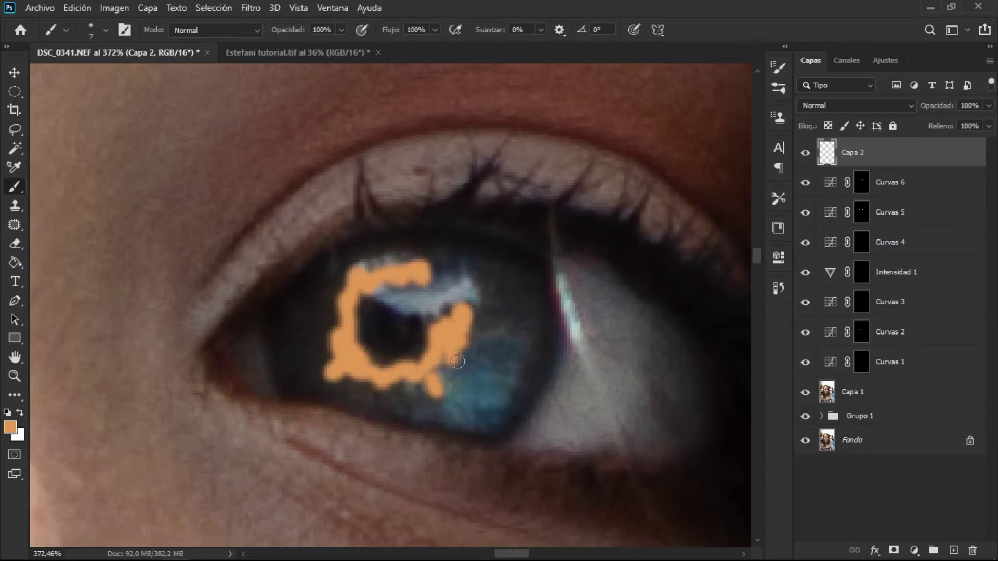
scroll(520, 322, "down", 3)
scroll(456, 234, "down", 3)
scroll(364, 155, "down", 2)
Blur Capa 2 with a 6-pixel Gaussian Blur and blend it in Superponer at 78%
left_click(251, 8)
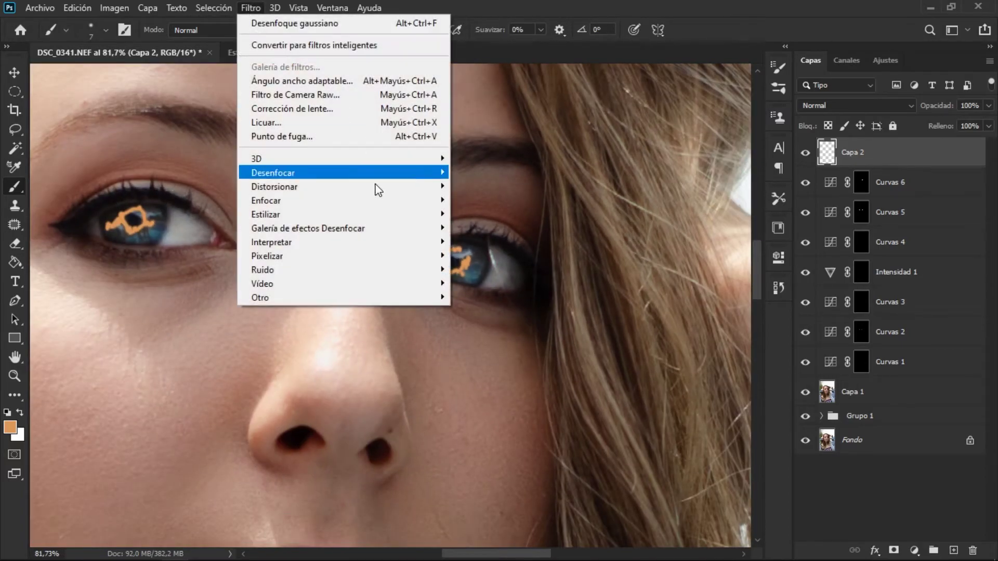
mouse_move(343, 173)
left_click(532, 263)
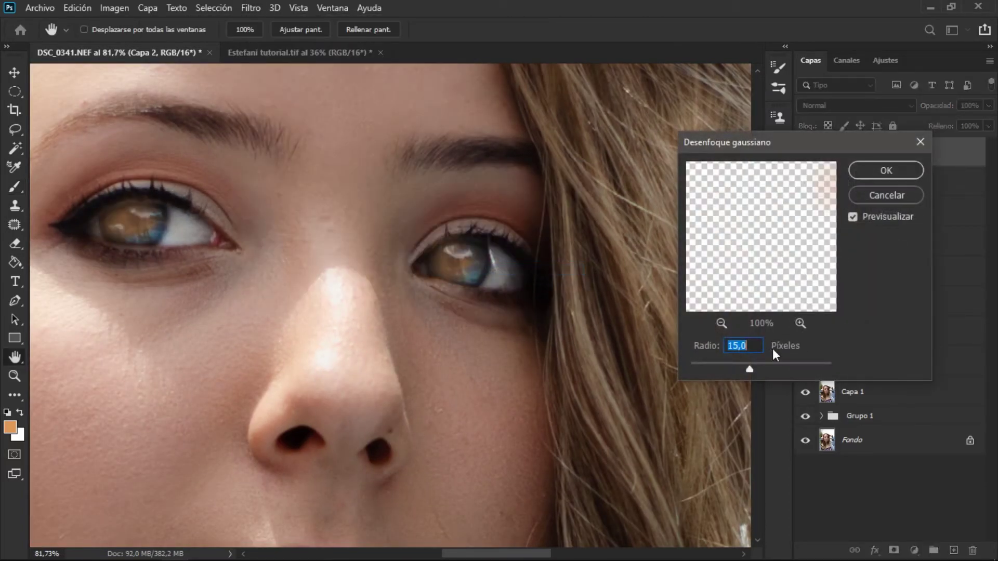
type("5")
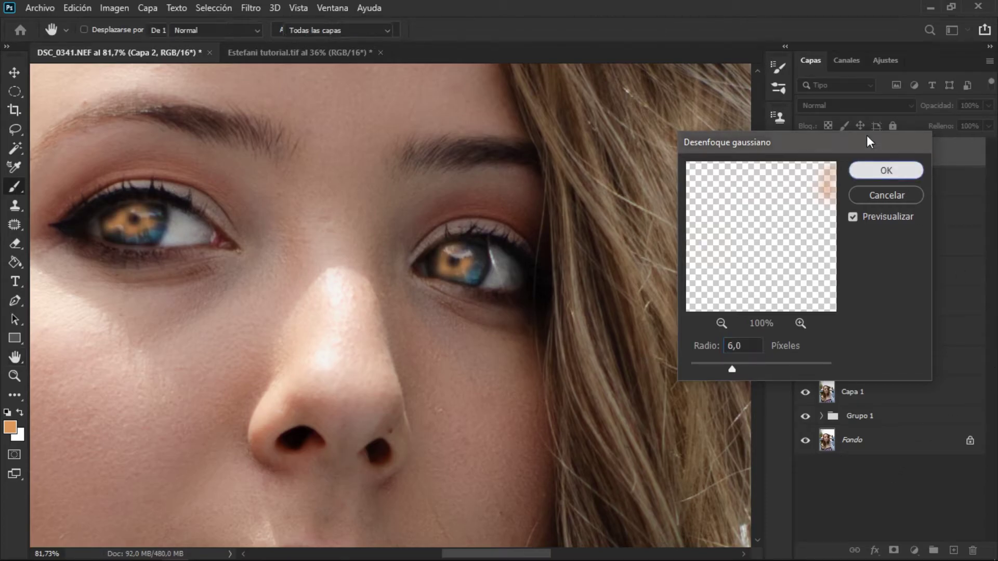
key("Return")
left_click(855, 106)
left_click(835, 282)
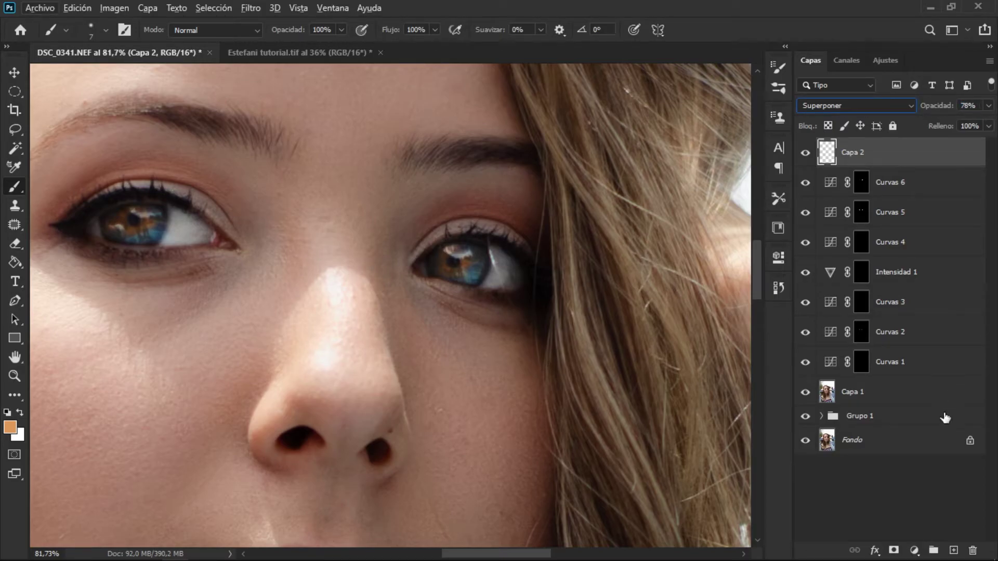
left_click(955, 551)
Set the foreground colour to a lighter blue-grey for brush painting
scroll(458, 260, "up", 2)
scroll(539, 296, "up", 2)
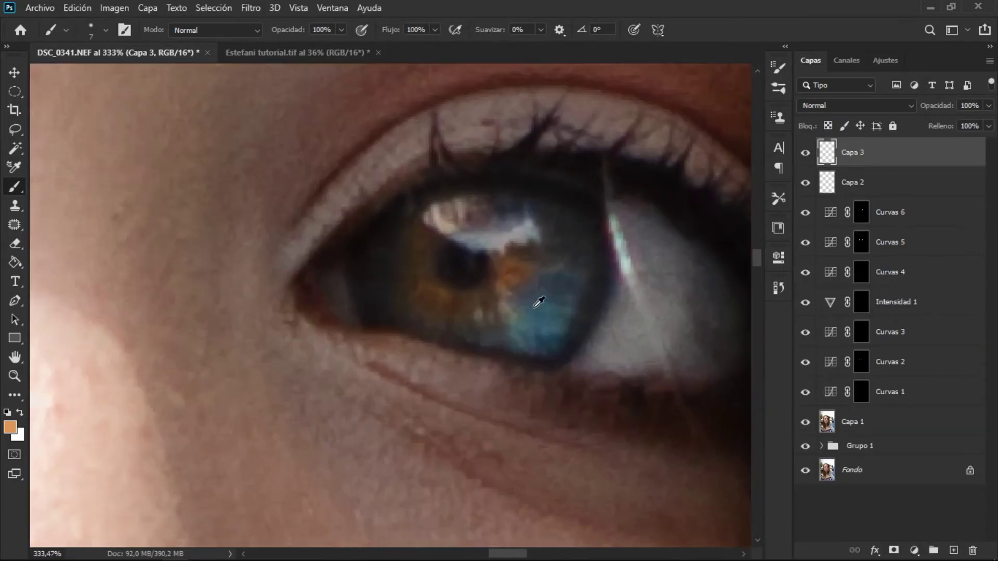
scroll(552, 321, "up", 2)
left_click(9, 427)
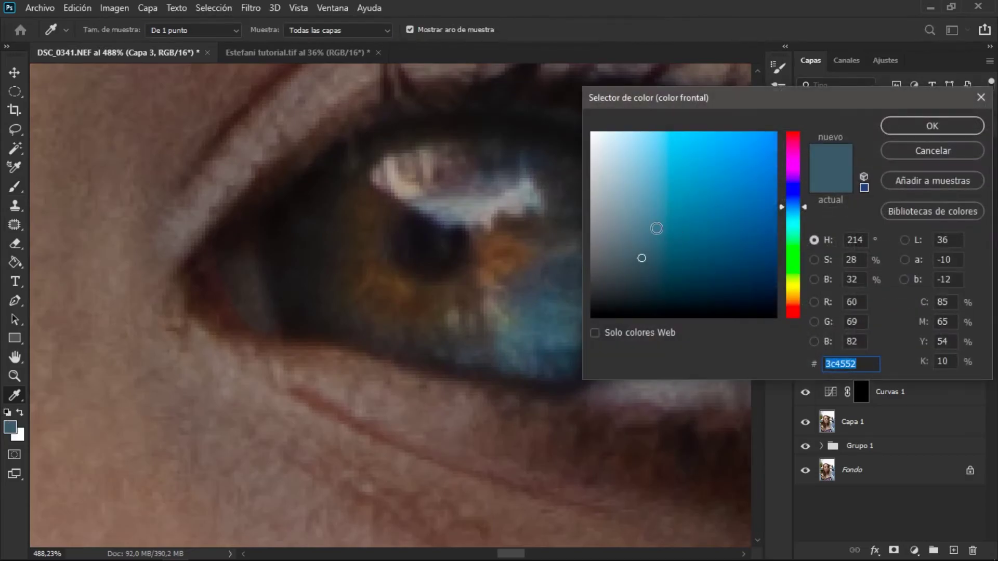
left_click_drag(657, 229, 646, 211)
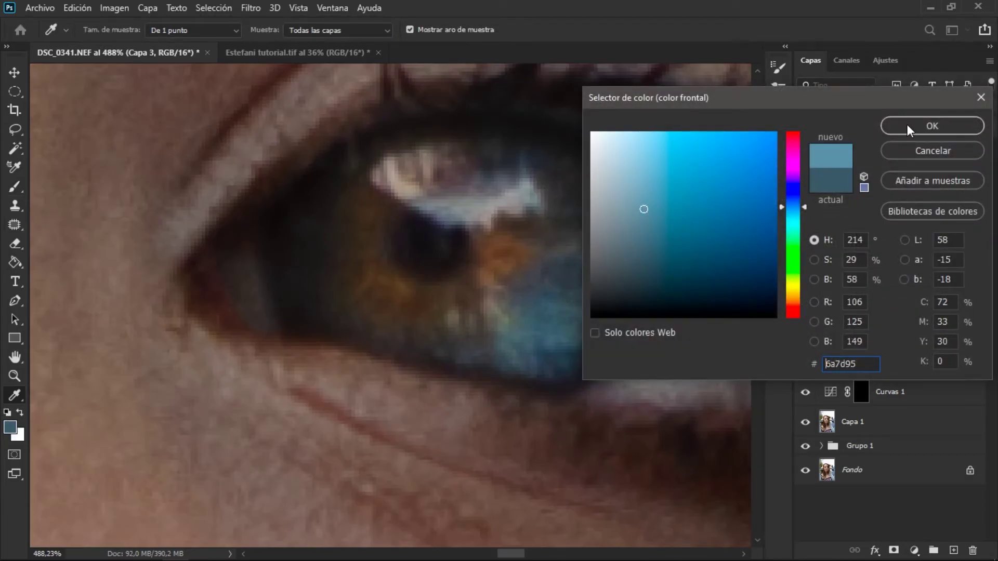
left_click(907, 127)
key("b")
Paint blue over both irises on Capa 3
mouse_move(534, 308)
left_mouse_down()
mouse_move(577, 334)
mouse_move(567, 347)
left_mouse_up()
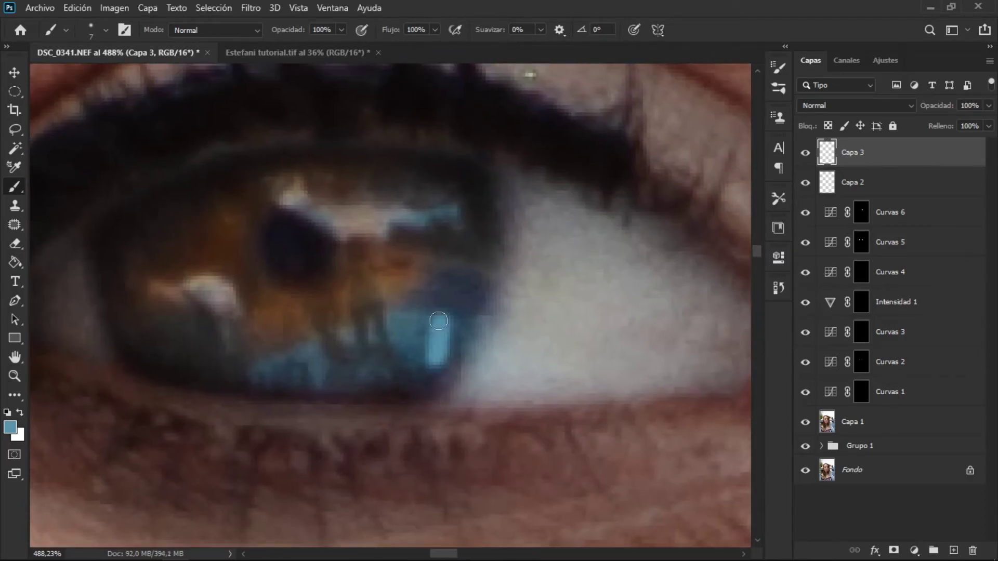
mouse_move(441, 320)
left_mouse_down()
mouse_move(392, 356)
mouse_move(226, 346)
mouse_move(236, 358)
left_mouse_up()
left_click_drag(431, 257, 388, 184)
scroll(448, 263, "down", 10)
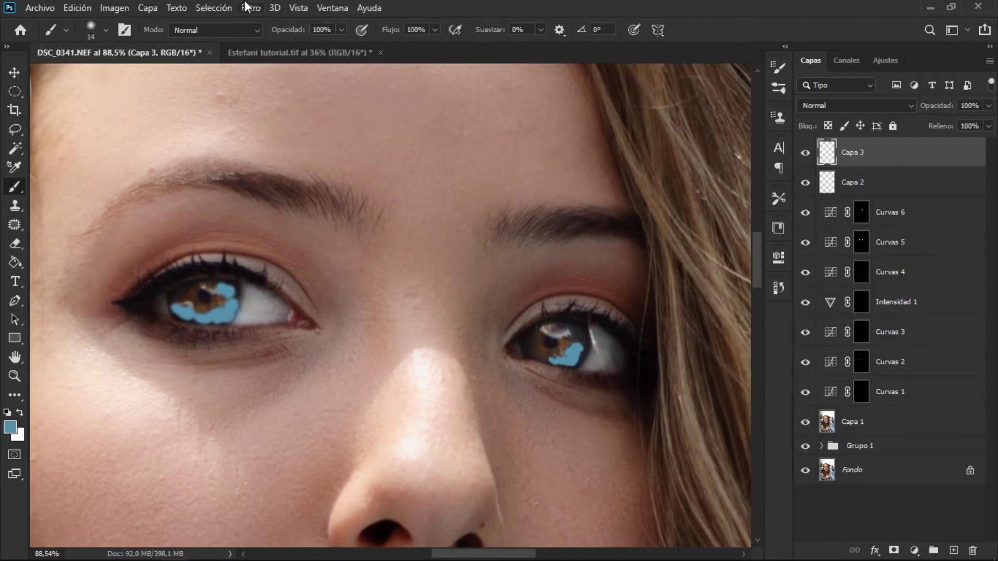
Apply a 6-pixel Gaussian Blur to Capa 3 and blend it in Superponer at 60% opacity
left_click(250, 8)
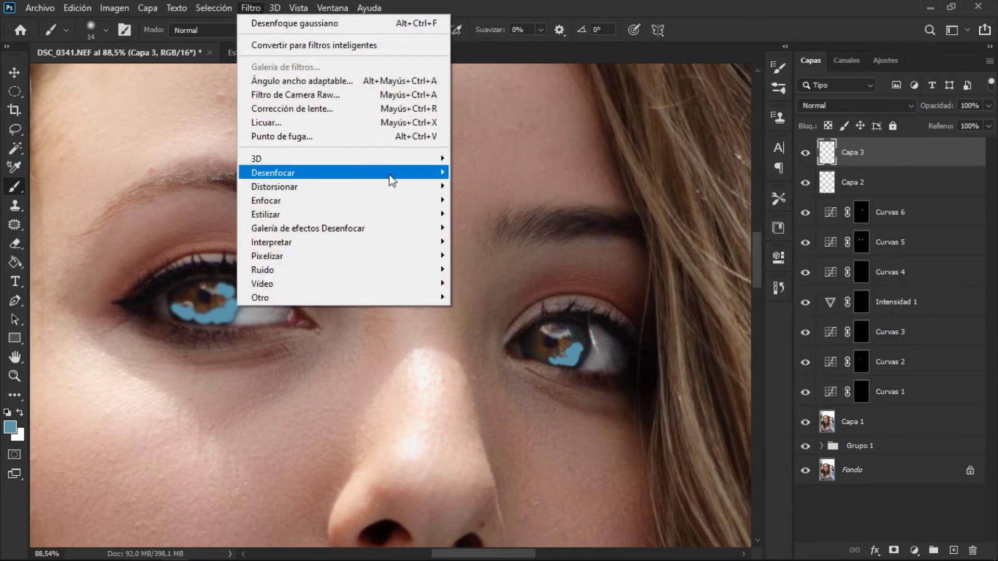
left_click(507, 271)
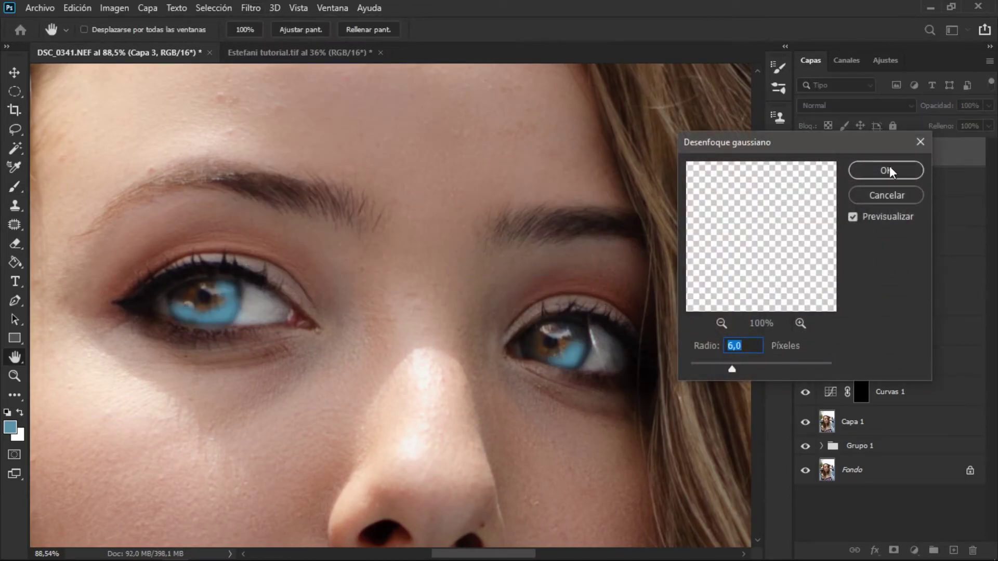
left_click(889, 170)
left_click(871, 107)
left_click(835, 285)
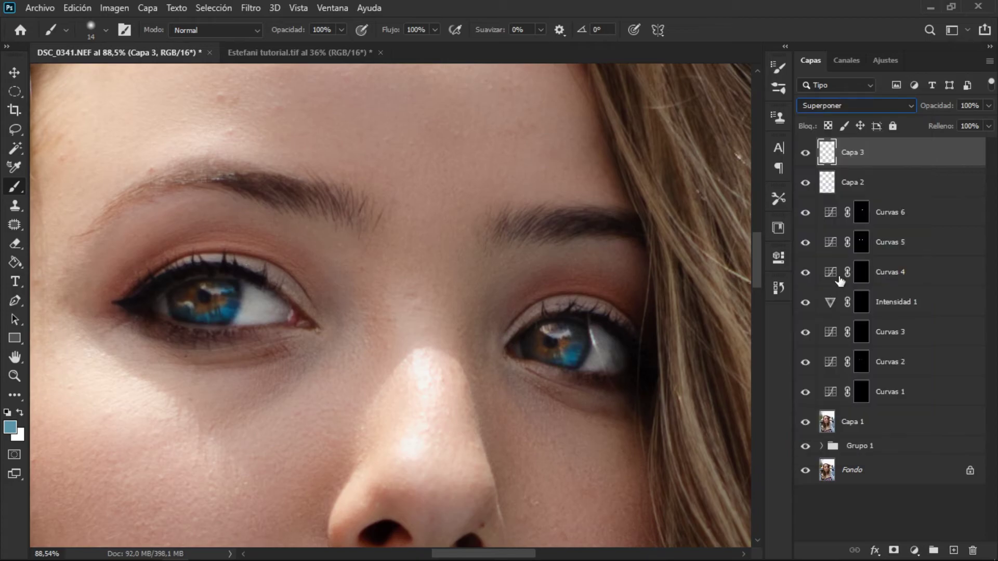
type("0")
key("Return")
scroll(219, 236, "down", 8)
scroll(364, 288, "down", 2)
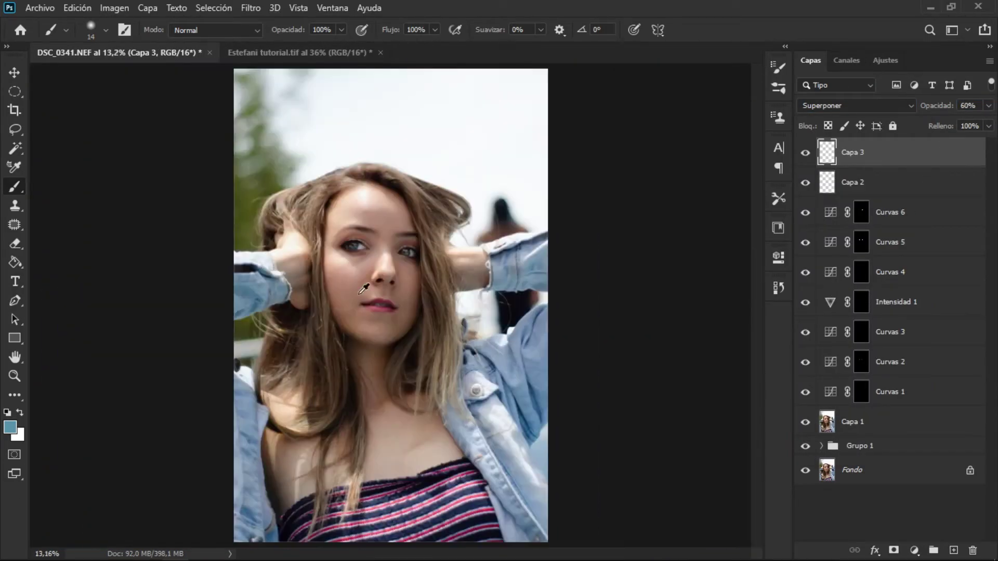
left_click(907, 403)
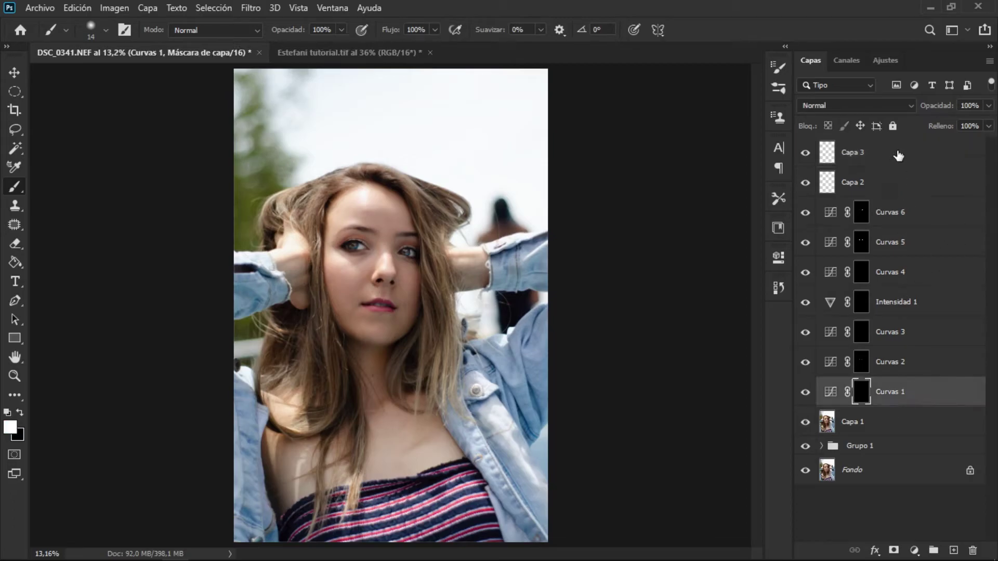
Group Curvas 1 through Capa 3 into Grupo 2, compare it on/off, then stamp a merged Capa 4
left_click(903, 148, "shift")
key("ctrl+g")
left_click(805, 146)
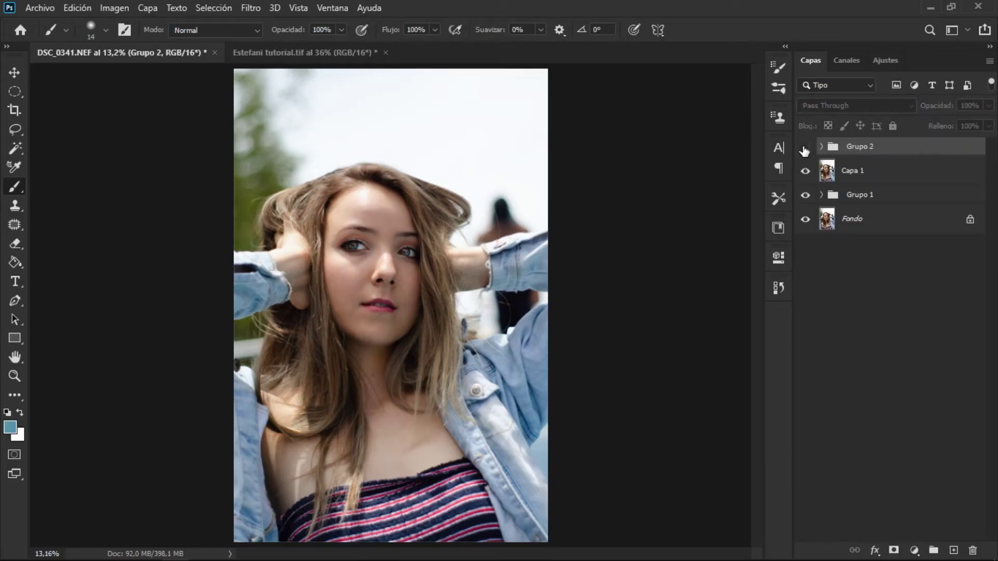
left_click(806, 146)
scroll(405, 241, "up", 5)
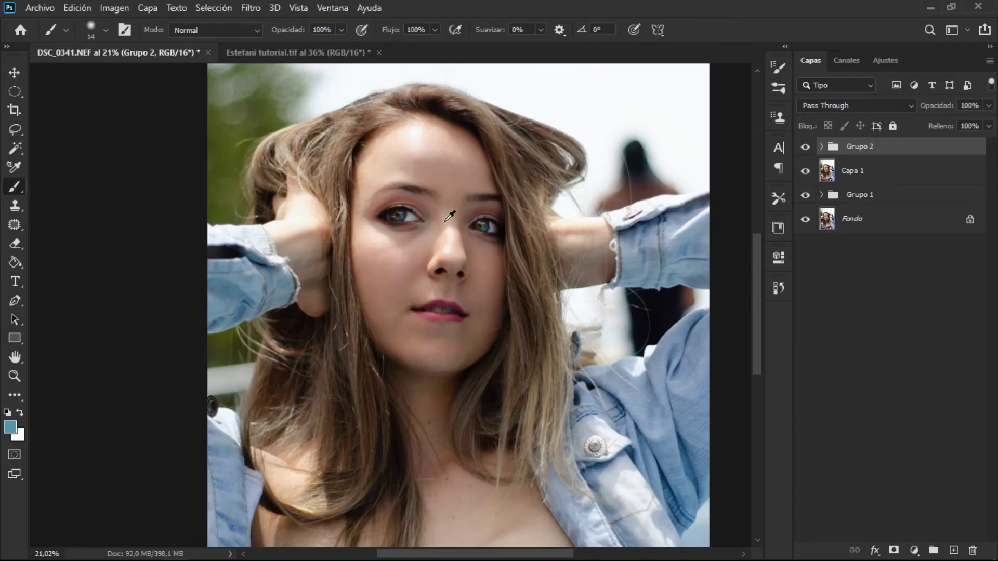
scroll(421, 234, "down", 2)
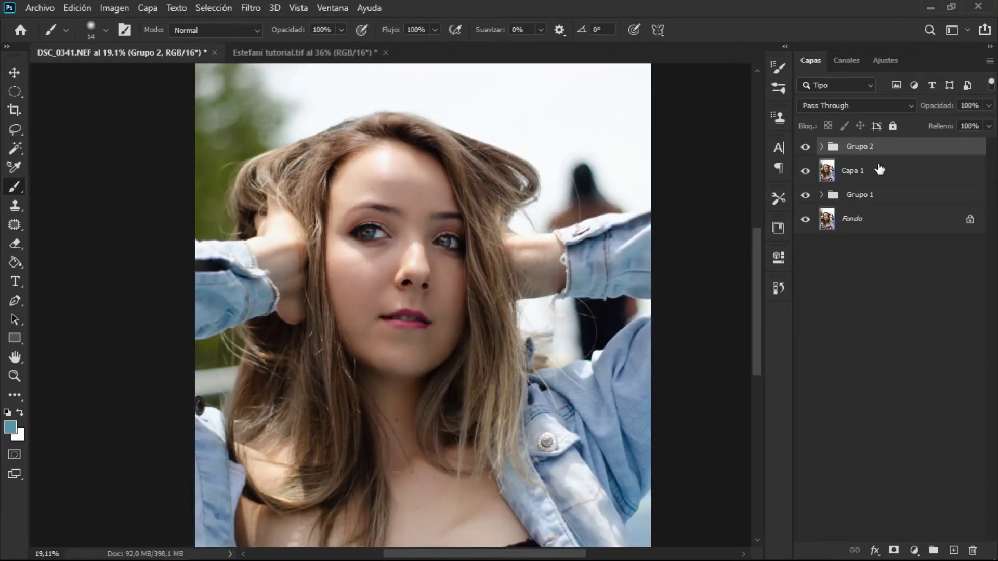
key("ctrl+shift+alt+e")
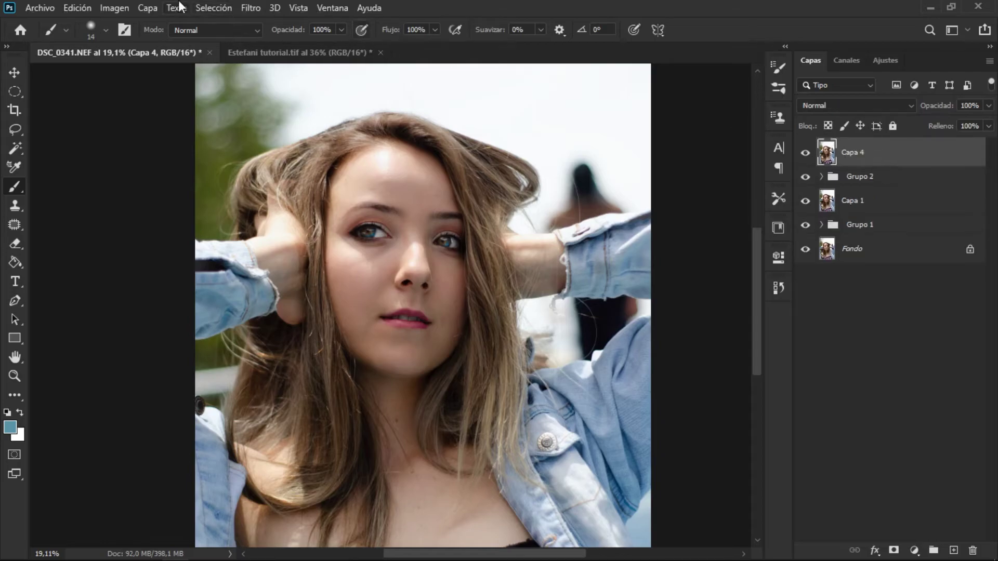
left_click(249, 8)
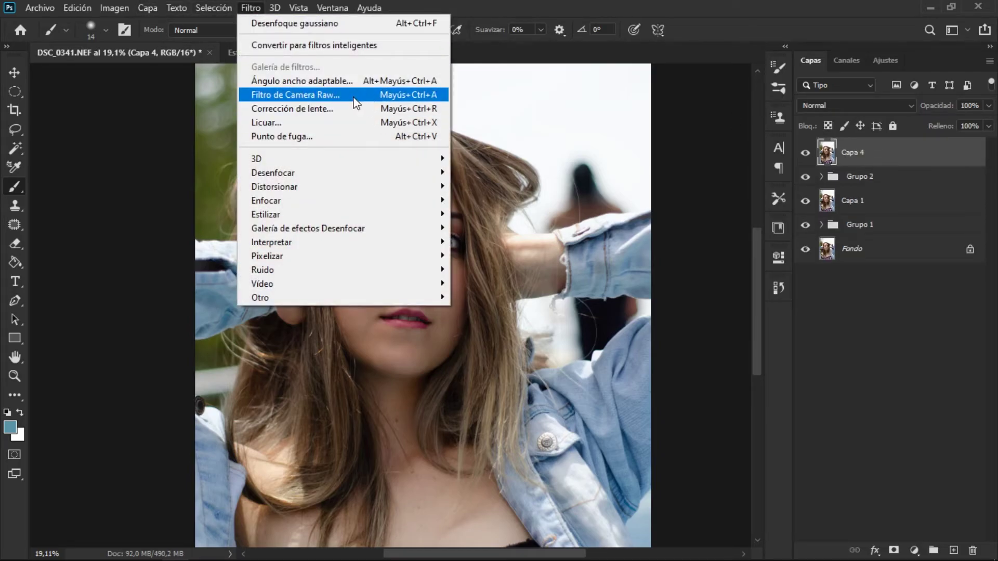
In Camera Raw Básico, set Temperatura -13, Contraste +20, Iluminaciones -100, Blancos -43, Intensidad +13
left_click(354, 96)
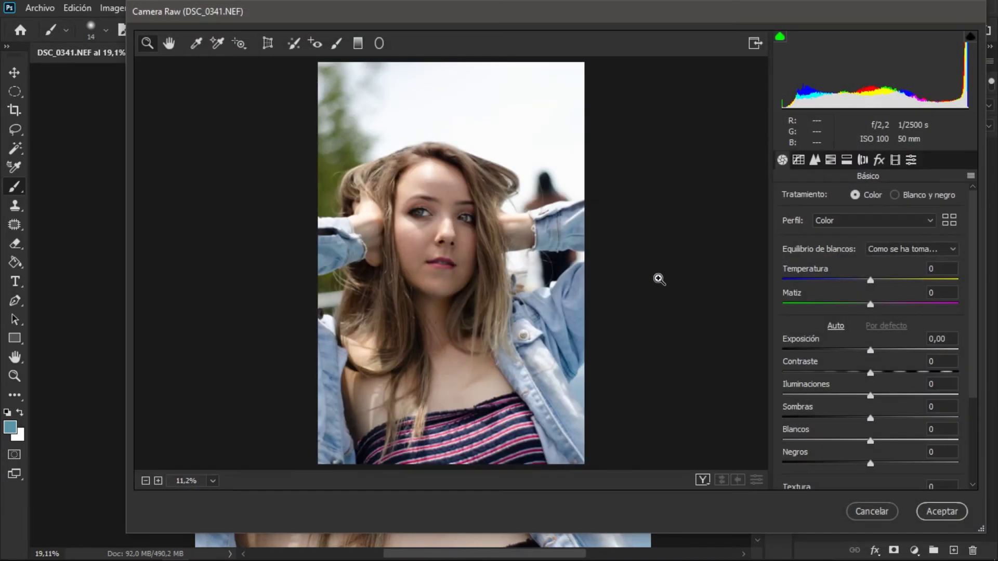
left_click_drag(872, 282, 859, 281)
mouse_move(869, 350)
left_mouse_down()
mouse_move(889, 373)
mouse_move(777, 397)
left_mouse_up()
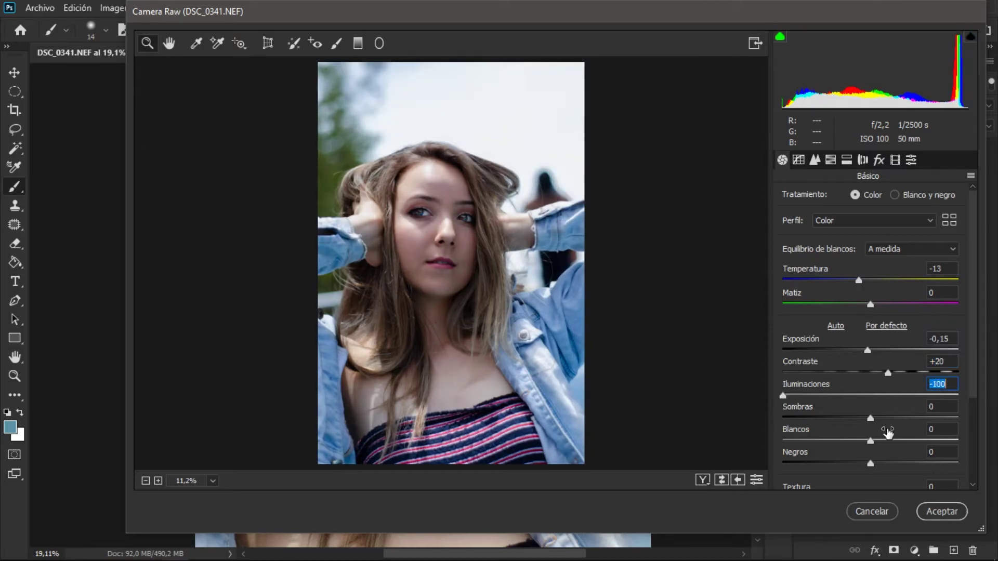
mouse_move(866, 419)
left_mouse_down()
mouse_move(857, 419)
mouse_move(881, 440)
mouse_move(900, 441)
mouse_move(830, 440)
mouse_move(865, 418)
left_mouse_up()
mouse_move(871, 463)
left_mouse_down()
mouse_move(847, 464)
mouse_move(867, 462)
left_mouse_up()
scroll(873, 390, "down", 3)
scroll(871, 390, "down", 2)
left_click_drag(871, 375, 884, 458)
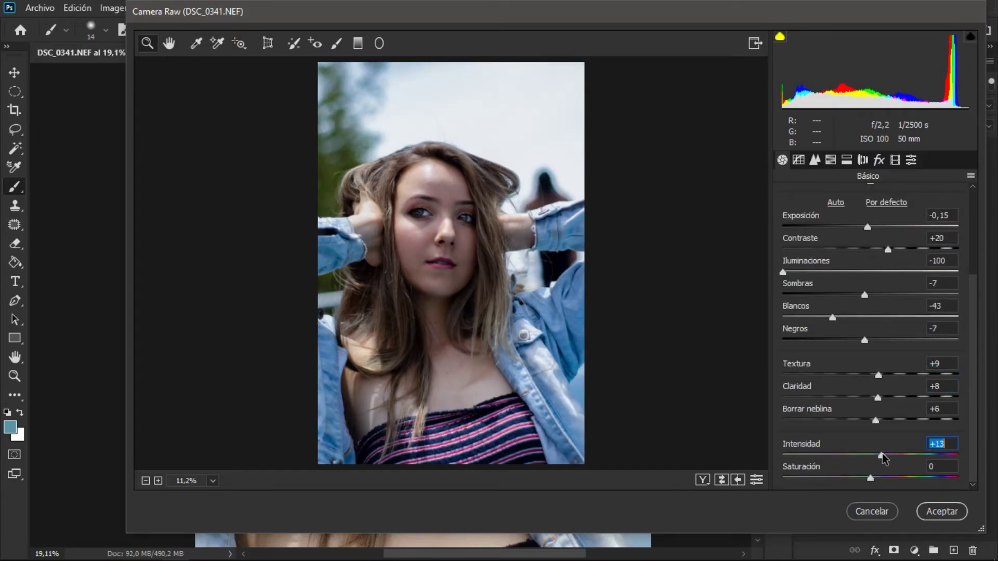
left_click(798, 160)
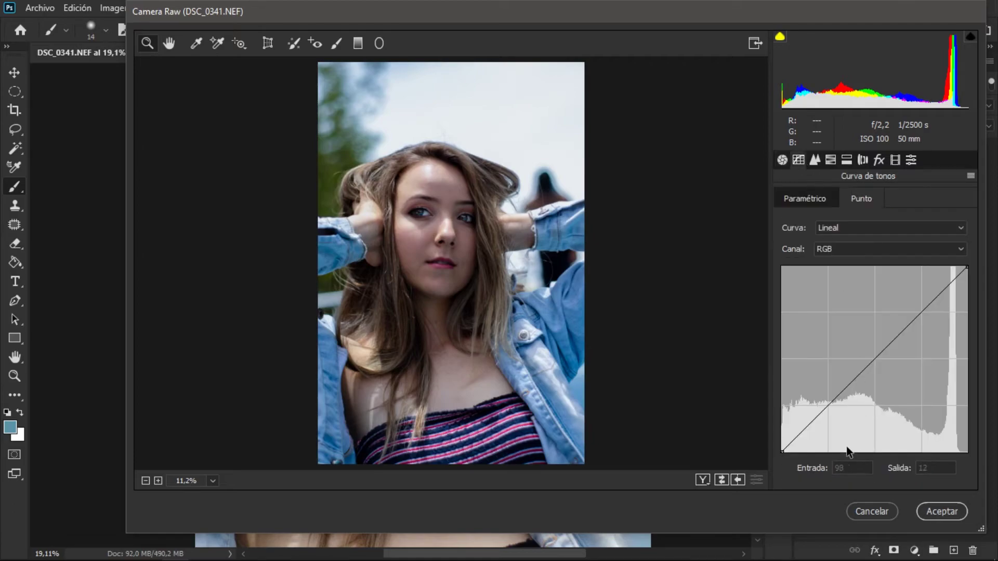
Add three anchors to the RGB point curve, lowering the lower point to deepen shadows
left_click(828, 408)
left_click(879, 359)
left_click(928, 312)
left_click_drag(879, 360, 872, 362)
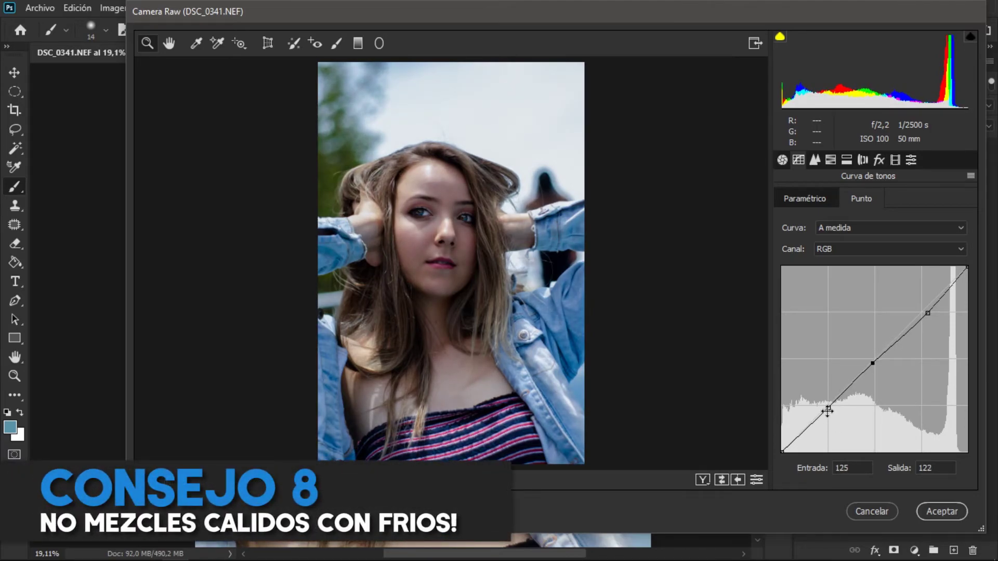
left_click_drag(782, 450, 781, 441)
left_click_drag(828, 408, 829, 414)
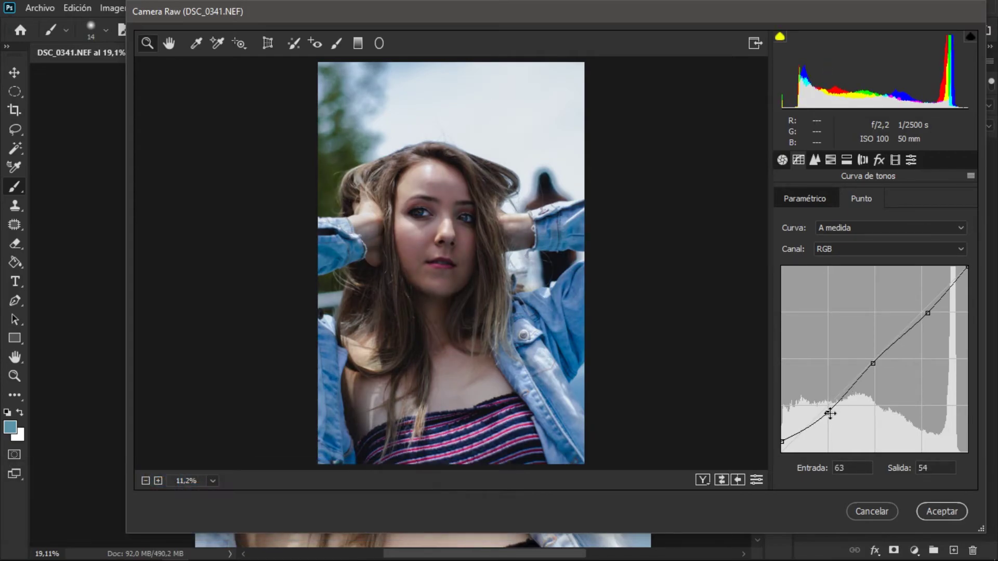
left_click_drag(826, 413, 827, 409)
left_click_drag(784, 441, 791, 452)
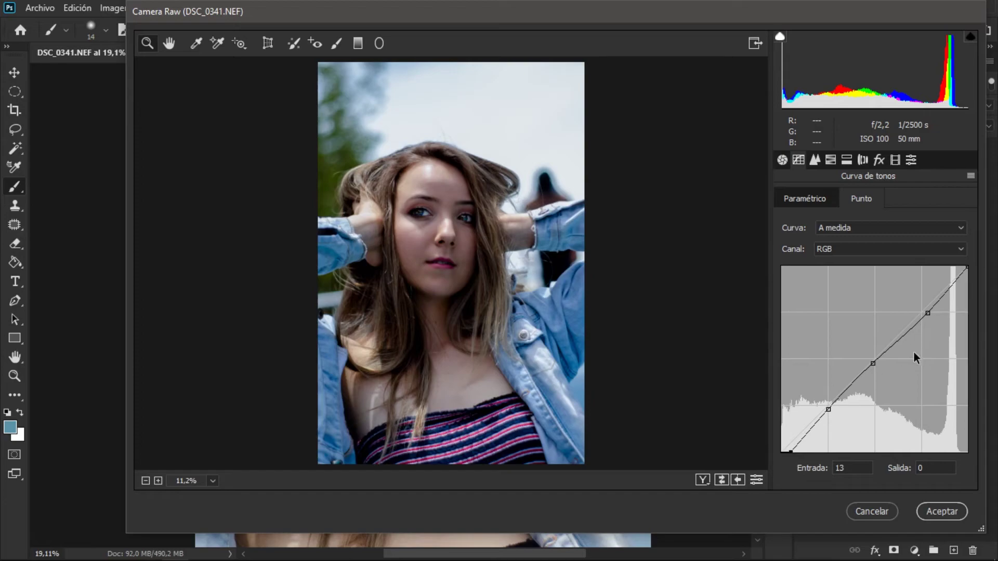
left_click_drag(929, 312, 929, 308)
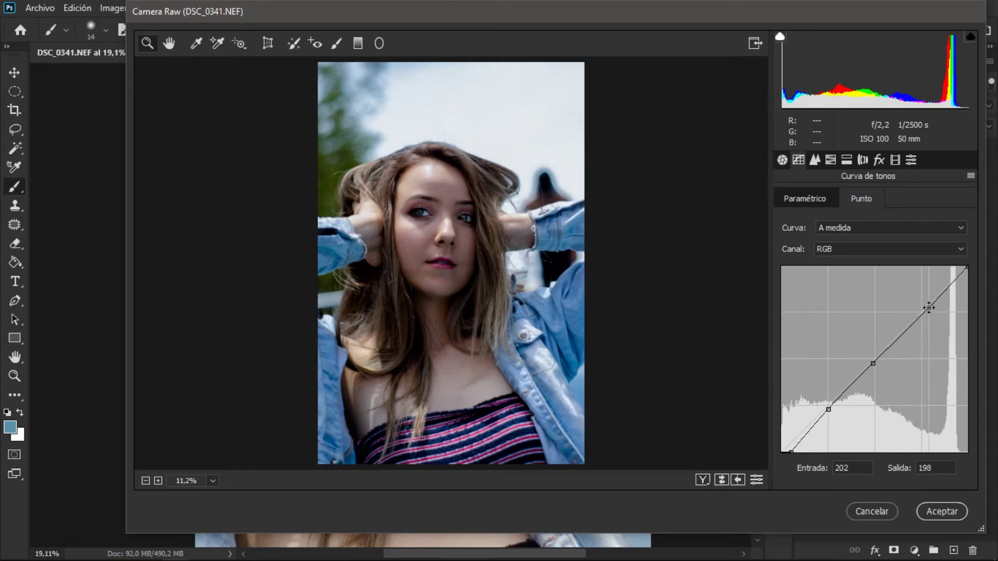
left_click(814, 159)
left_click(830, 160)
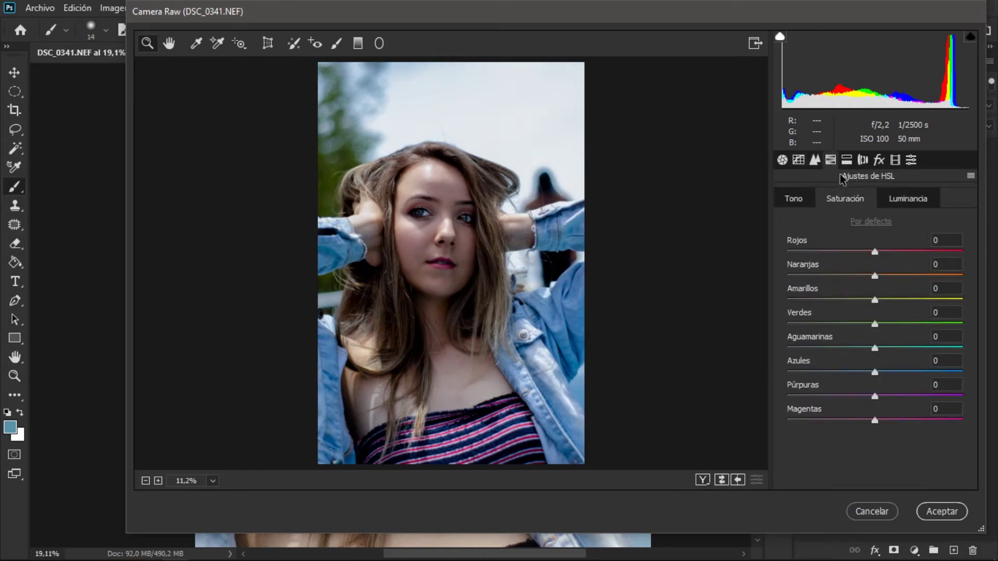
In Dividir tonos, set highlights Tono 206, Saturación 6, and shadows Tono 200 with low saturation
left_click(846, 160)
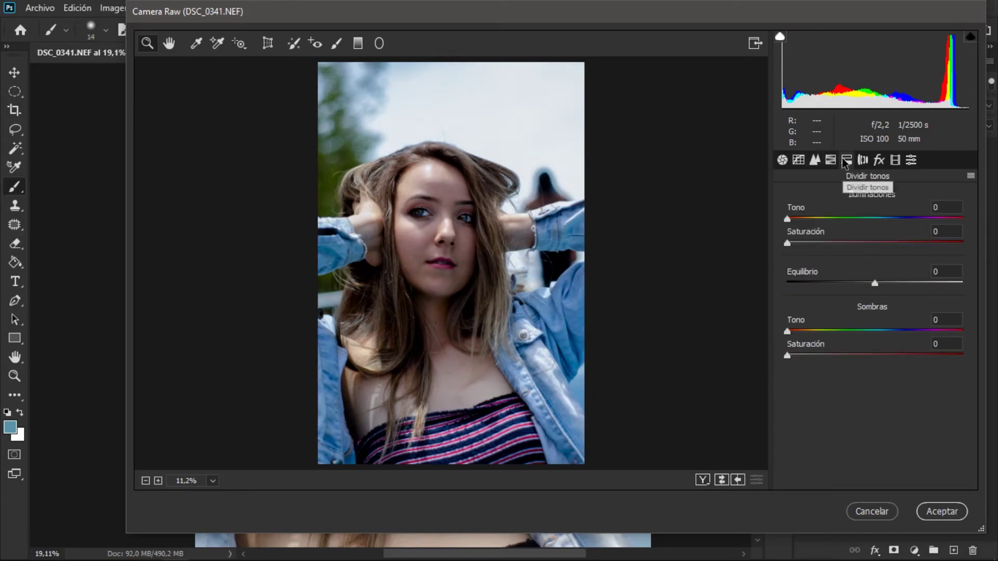
left_click(873, 218)
left_click(800, 243)
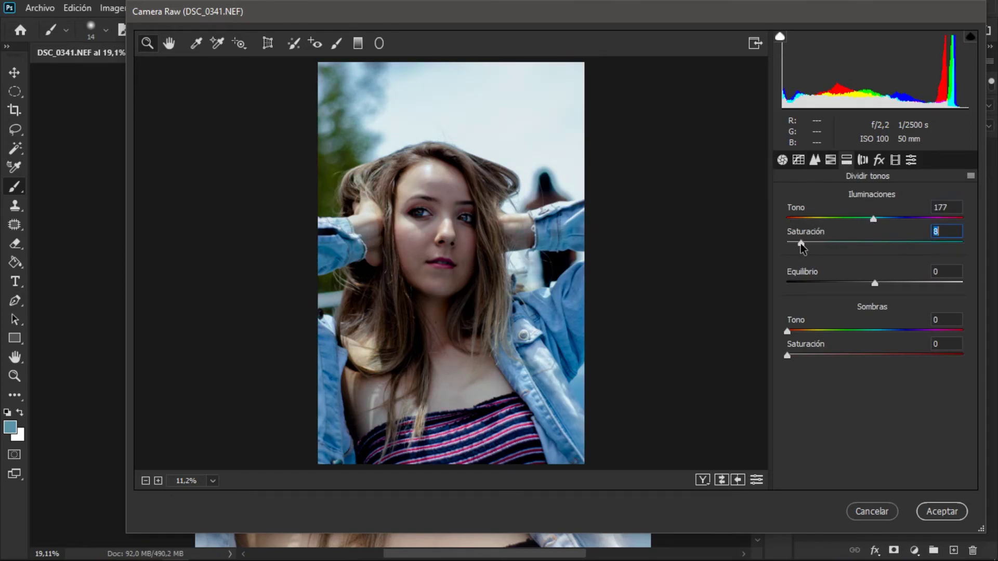
left_click_drag(873, 218, 887, 218)
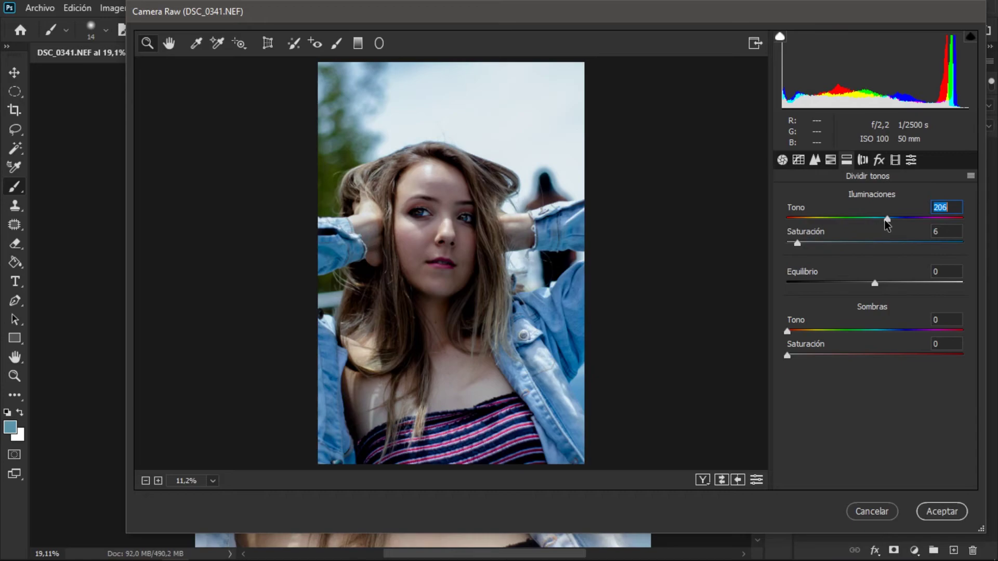
left_click_drag(878, 331, 875, 331)
left_click(801, 355)
left_click_drag(796, 358, 802, 357)
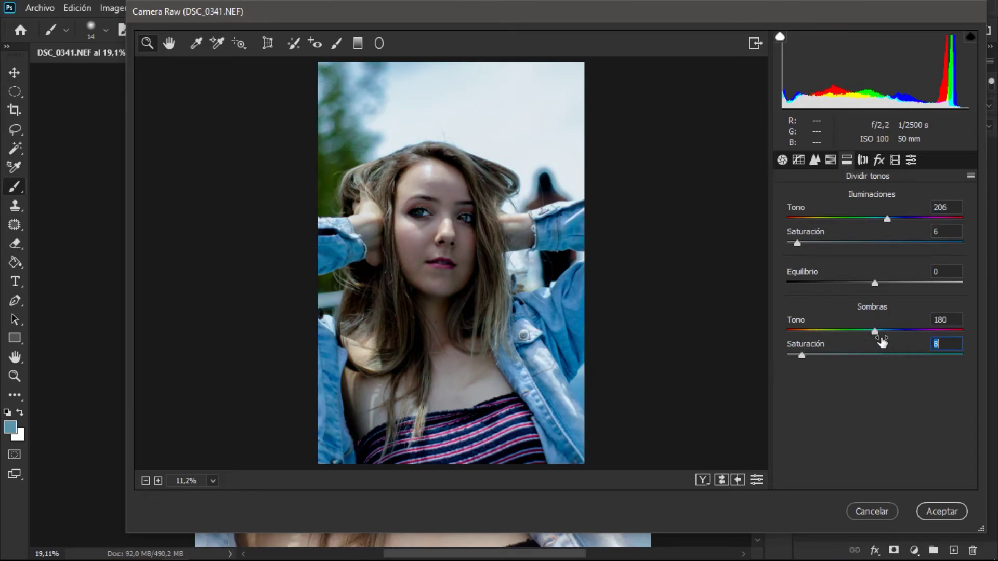
left_click_drag(887, 335, 884, 333)
left_click_drag(801, 356, 784, 359)
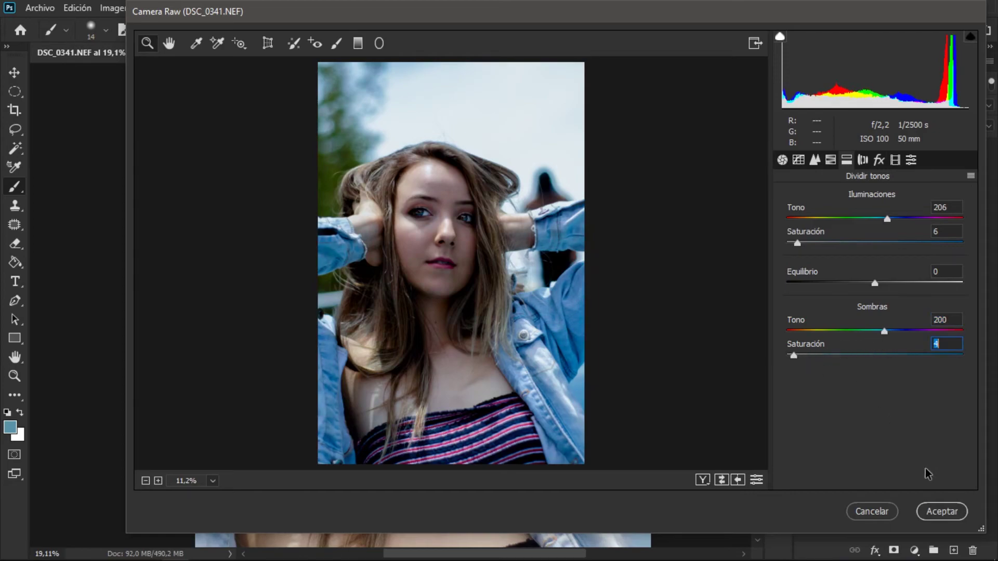
left_click(389, 45)
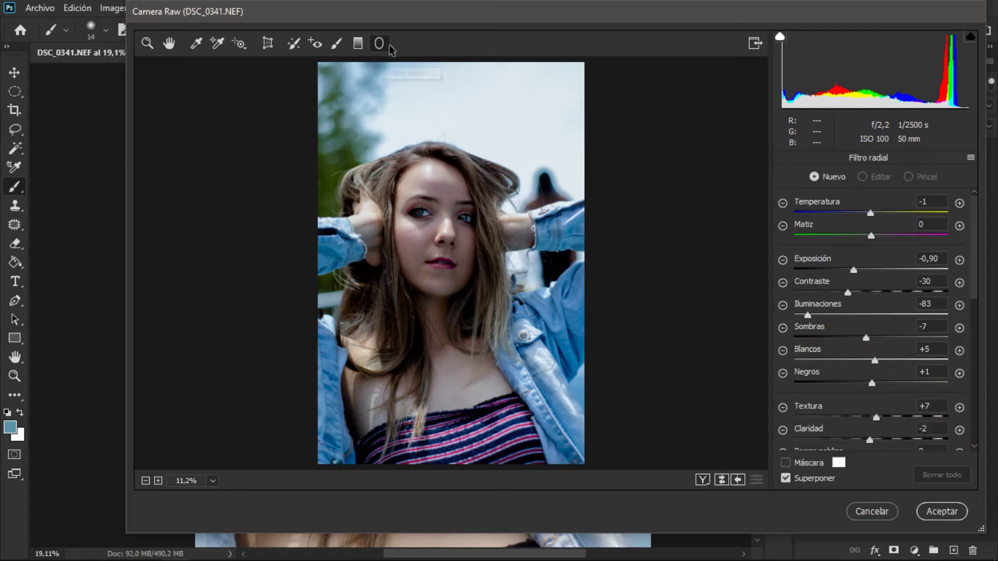
Draw a Radial Filter ellipse around the subject and position it using the mask overlay
left_click_drag(362, 107, 530, 373)
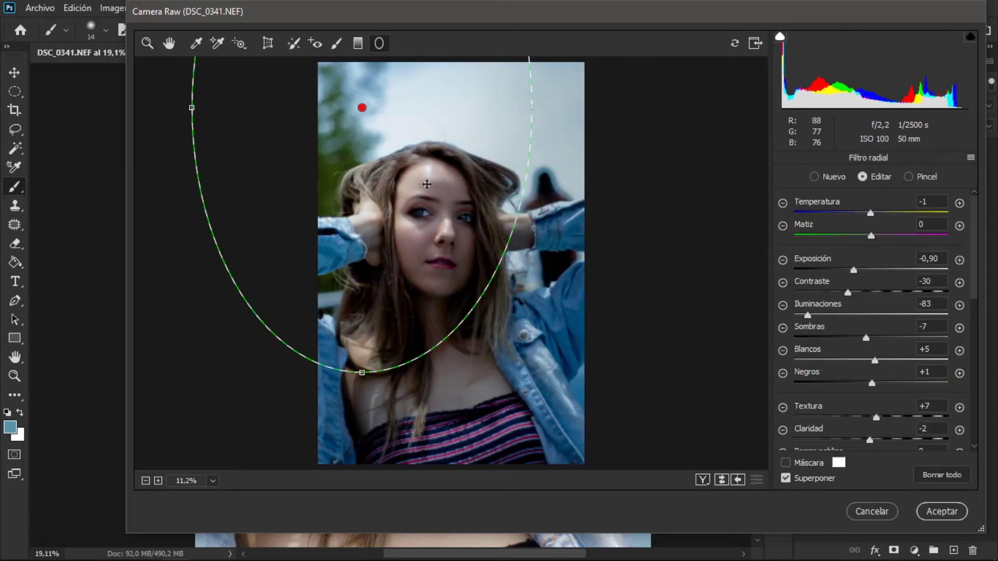
left_click_drag(427, 185, 483, 321)
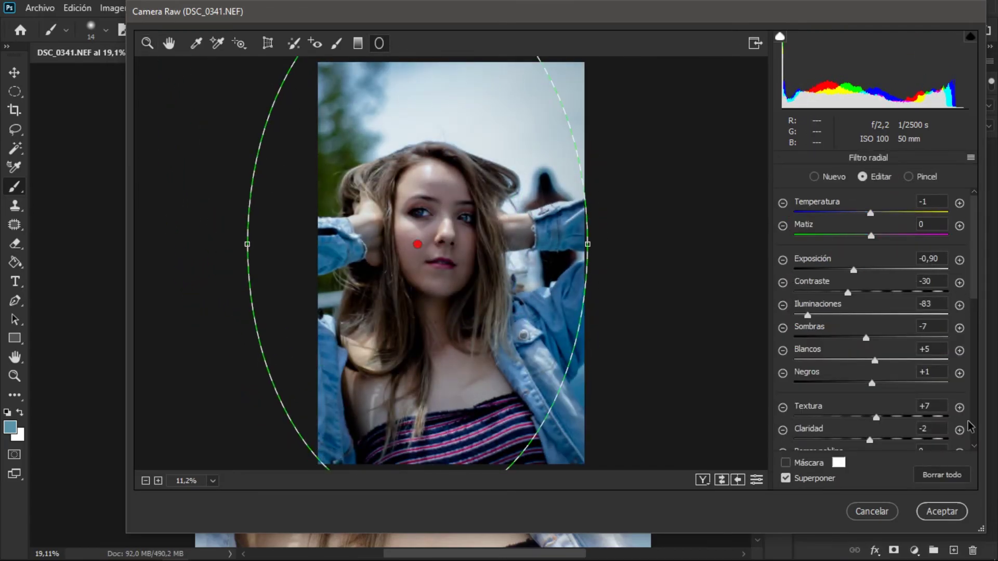
left_click(786, 462)
mouse_move(417, 244)
left_mouse_down()
mouse_move(417, 264)
mouse_move(412, 254)
left_mouse_up()
left_click(786, 463)
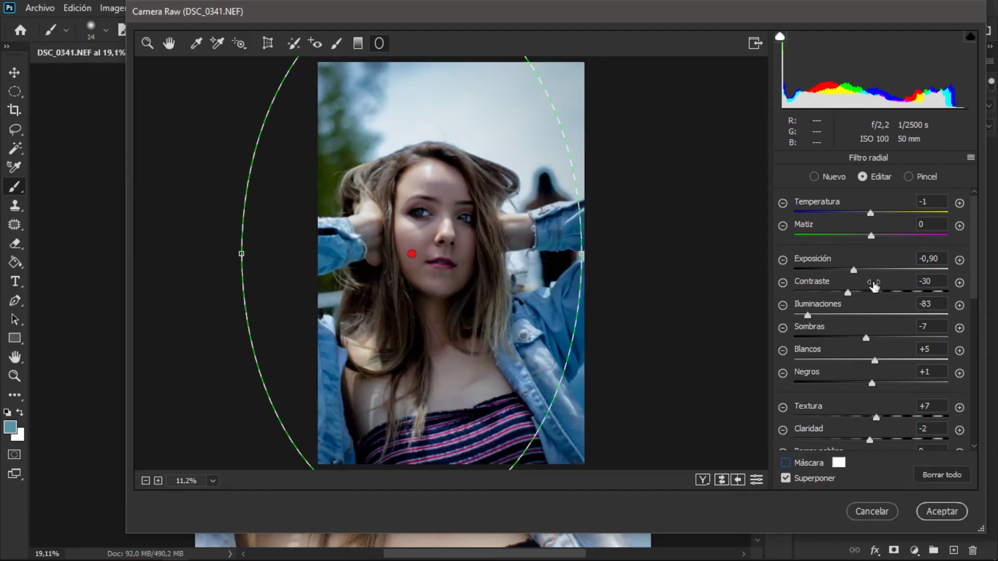
Set the radial vignette to Exposición -1,35 and Contraste -13, and apply the Camera Raw edits
left_click_drag(853, 270, 845, 269)
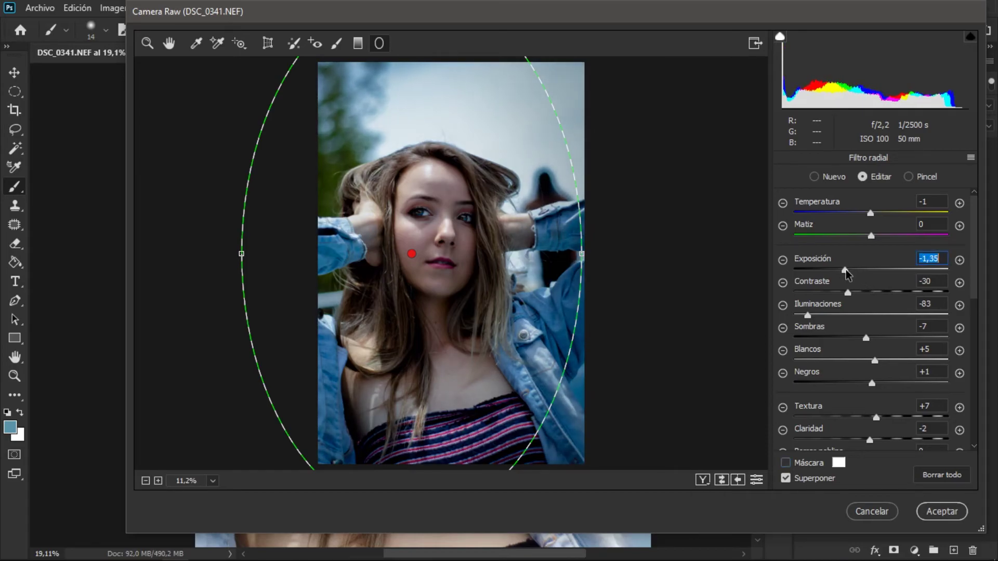
left_click_drag(414, 255, 418, 254)
left_click(848, 292)
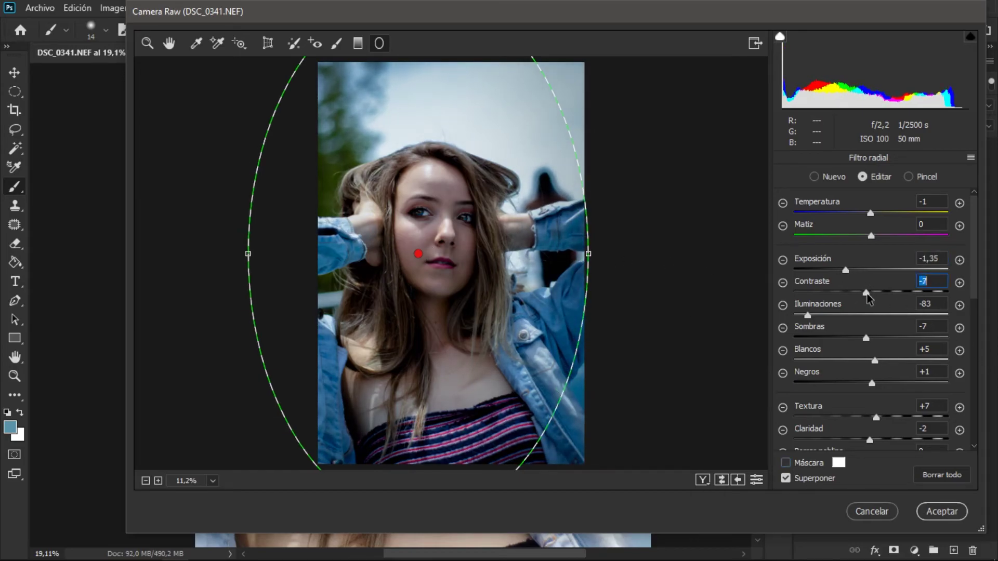
left_click_drag(828, 304, 864, 305)
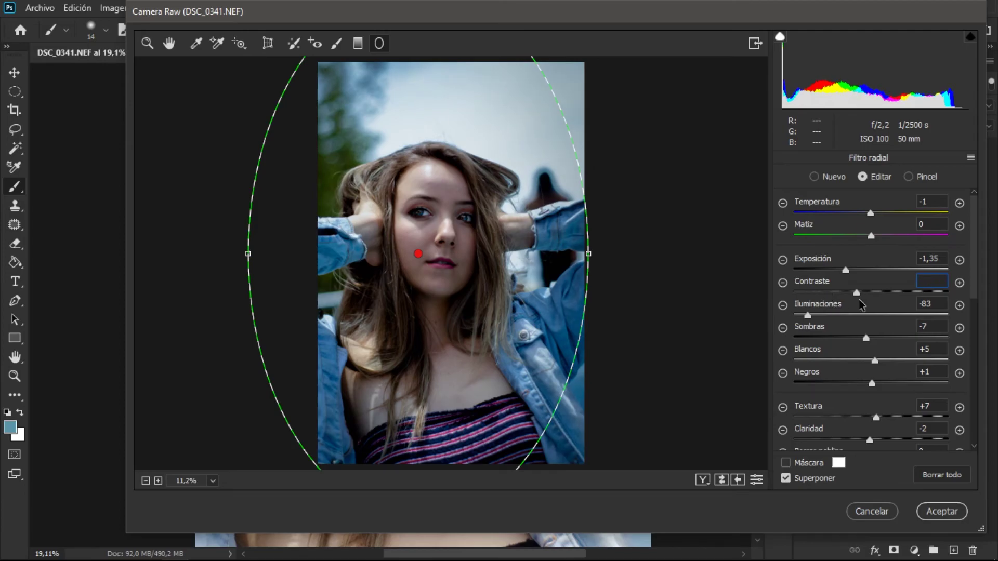
left_click(934, 512)
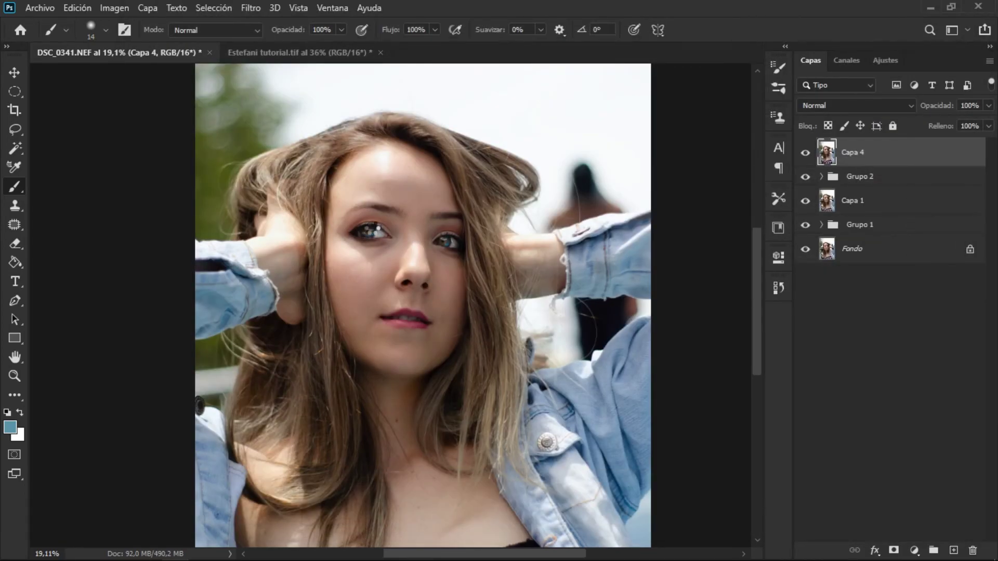
Add a Curves adjustment layer and load the 'stanly curvas' preset into it
scroll(420, 210, "down", 3)
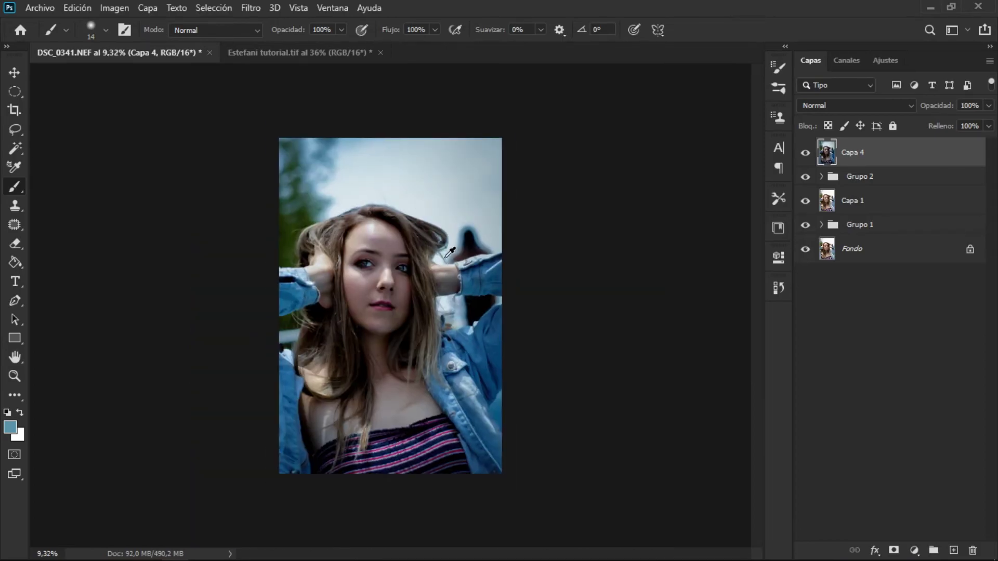
scroll(446, 256, "up", 1)
left_click(914, 551)
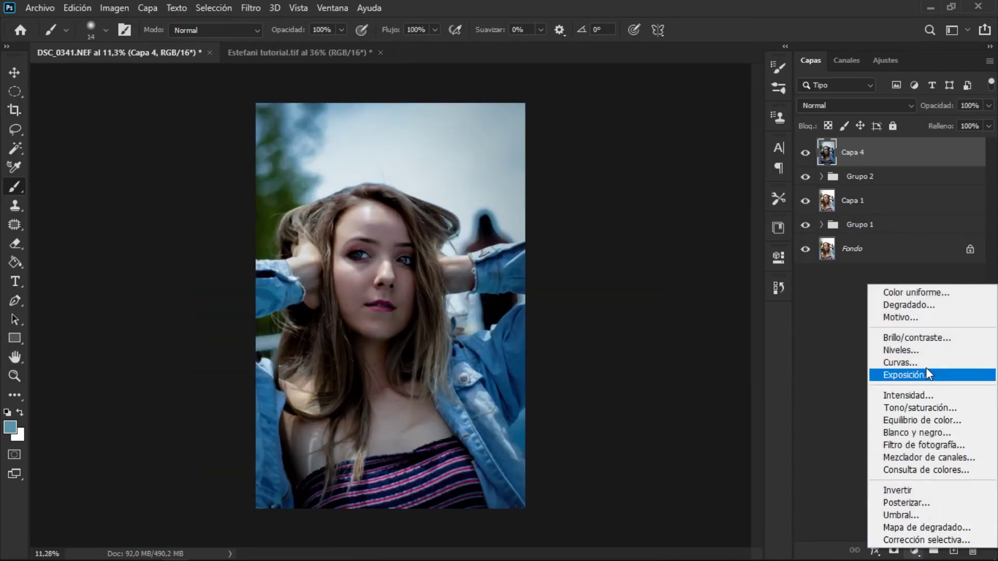
left_click(922, 360)
left_click(756, 253)
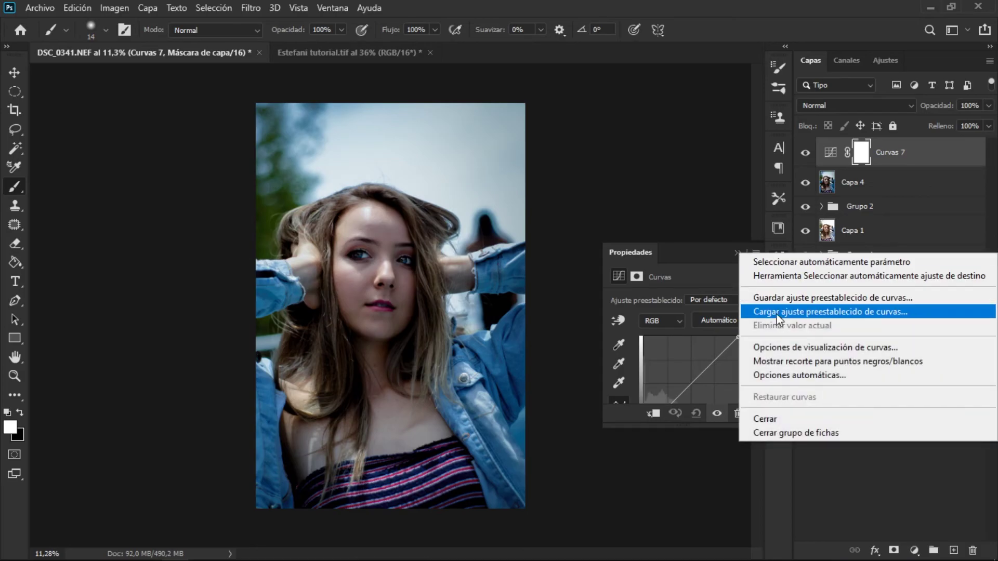
left_click(784, 315)
left_click(374, 206)
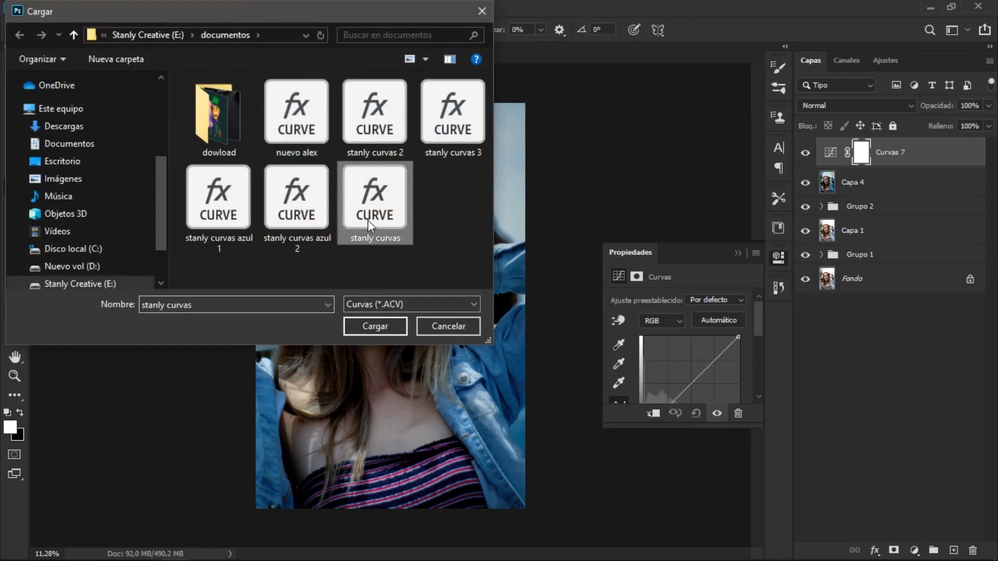
left_click(392, 327)
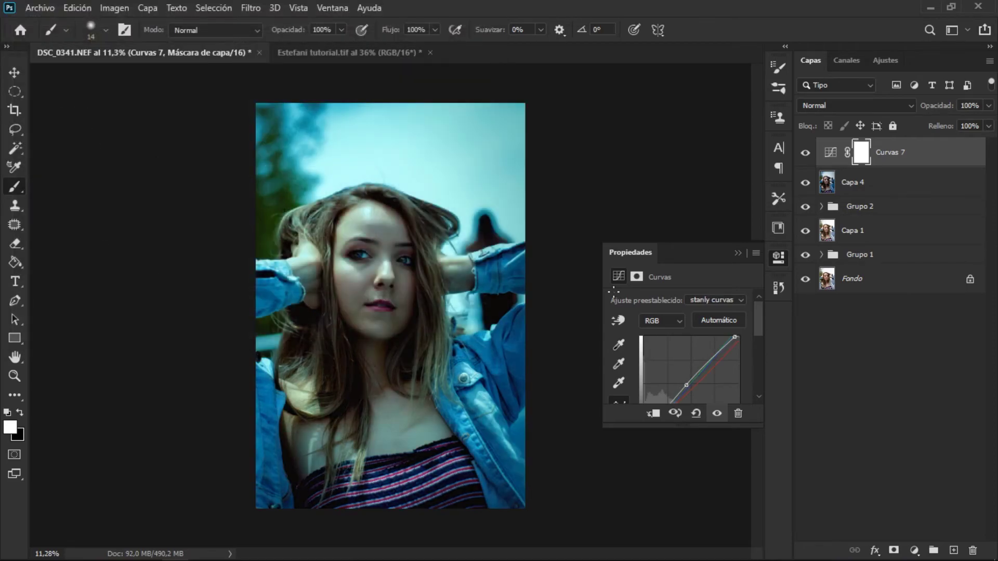
Set the new Curvas 7 layer's opacity to 80%
left_click(778, 257)
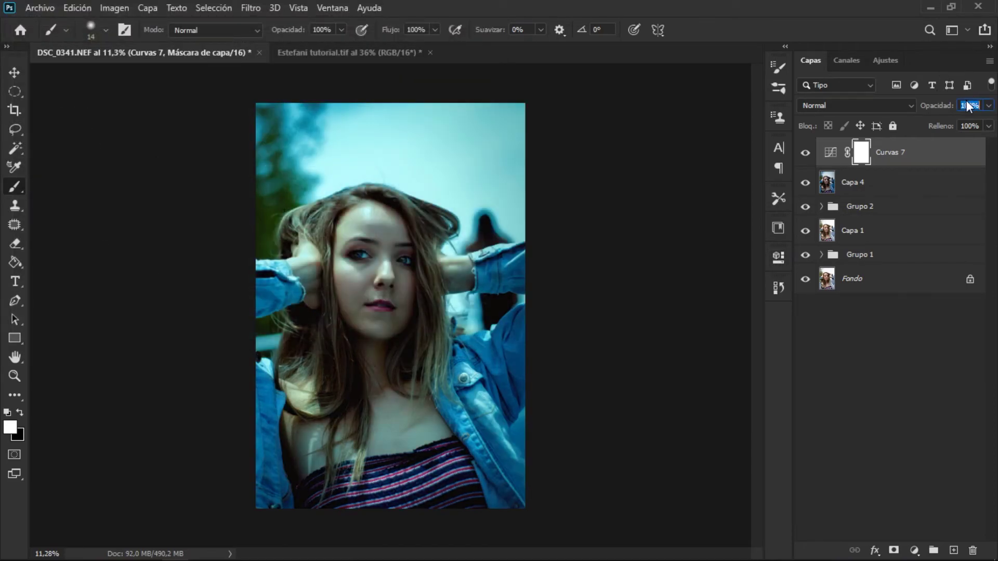
type("80")
key("Return")
Paint the Curvas 7 mask black over both eyes, then reselect Capa 4
scroll(498, 290, "up", 1)
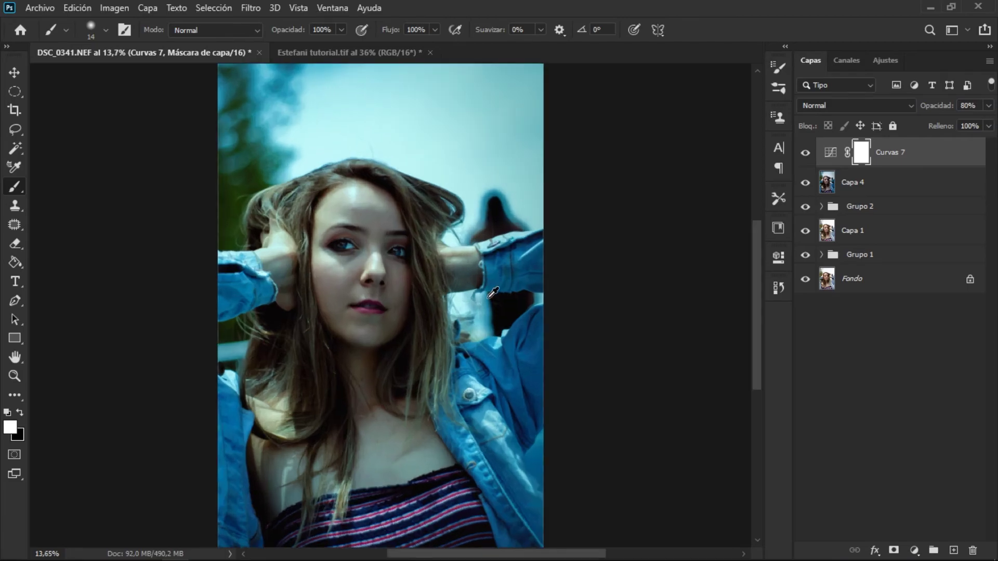
scroll(413, 282, "up", 2)
scroll(410, 271, "up", 3)
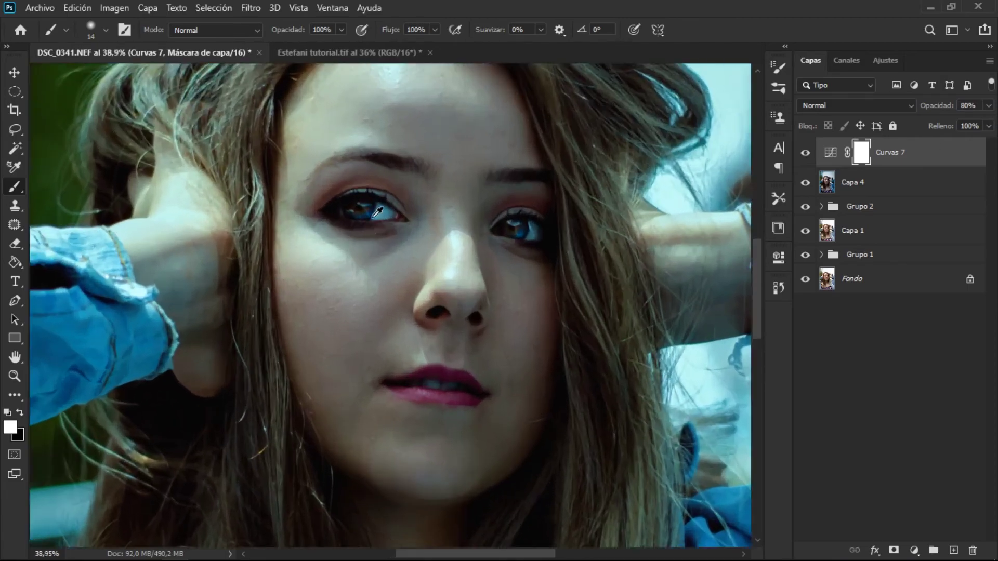
scroll(406, 255, "up", 2)
scroll(401, 236, "up", 3)
left_click_drag(374, 206, 400, 272)
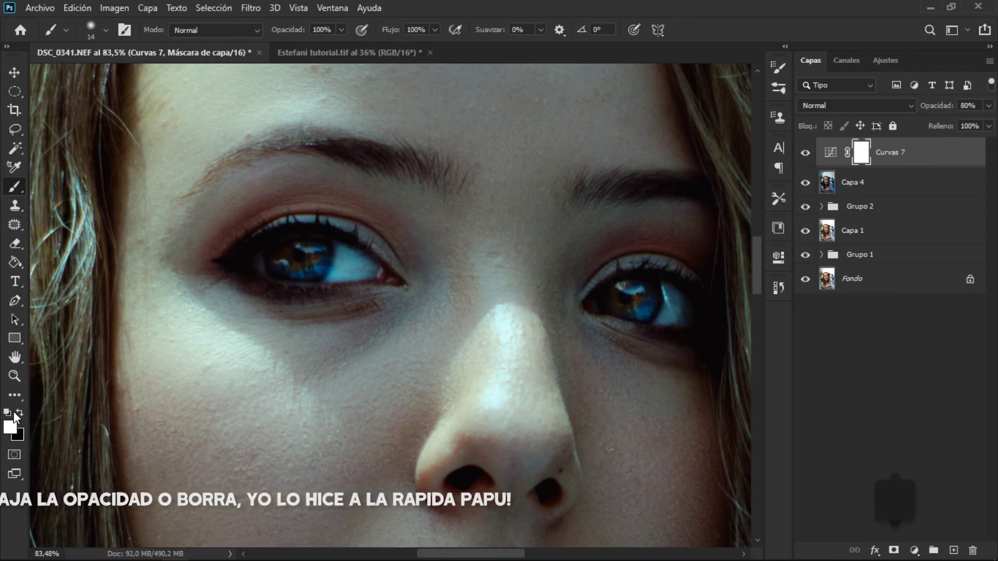
key("x")
left_click_drag(298, 293, 354, 302)
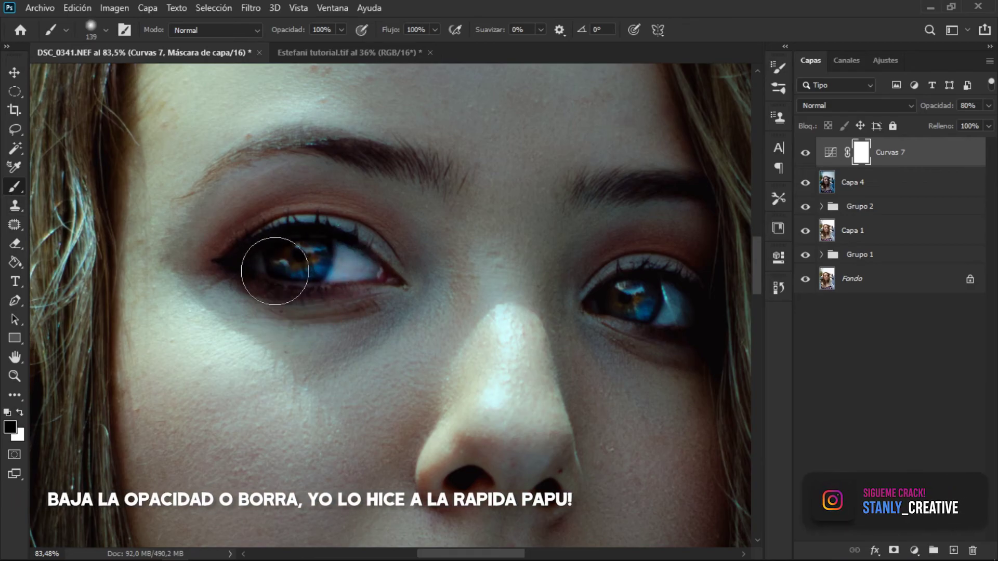
left_click_drag(574, 279, 673, 302)
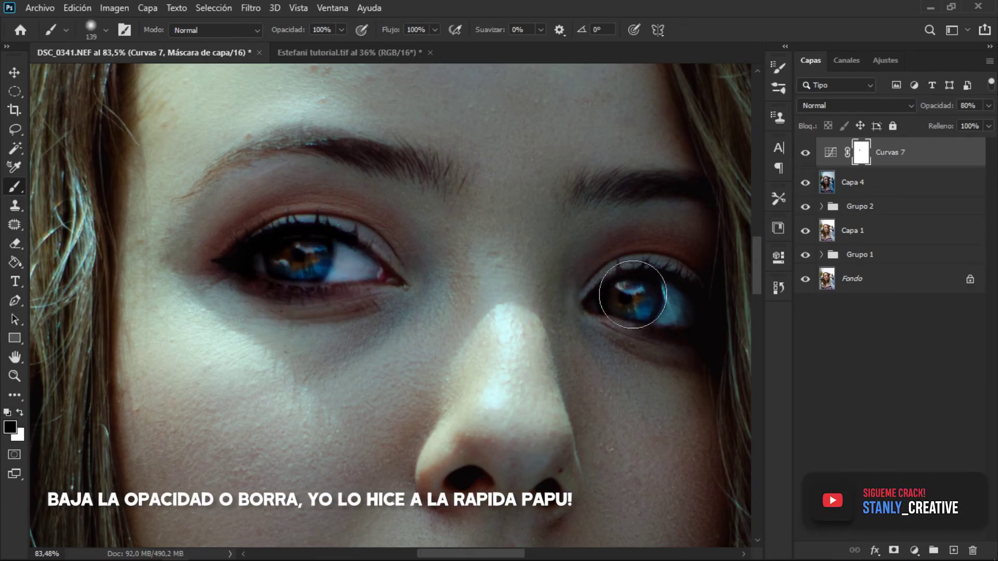
left_click(631, 304, "alt")
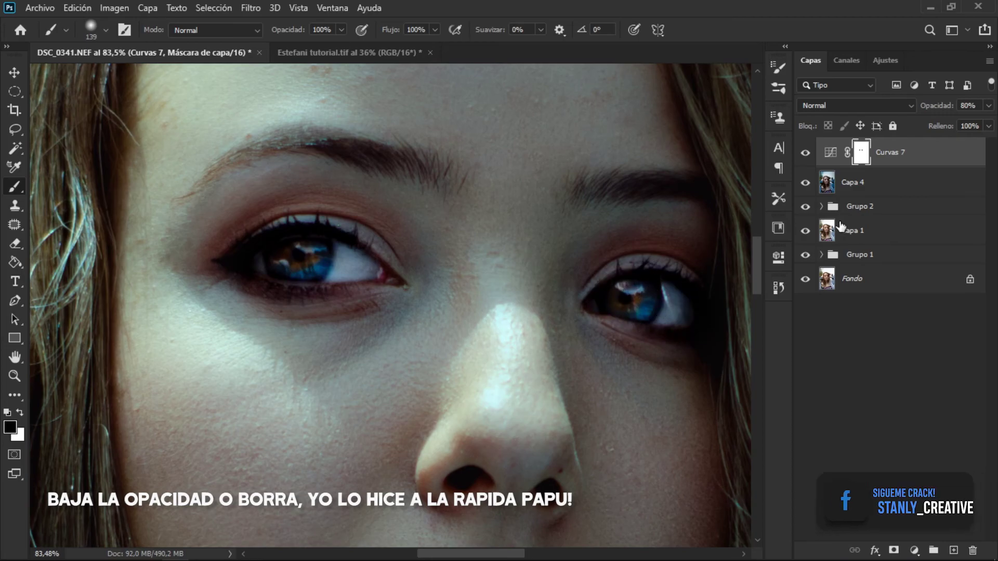
left_click(853, 183)
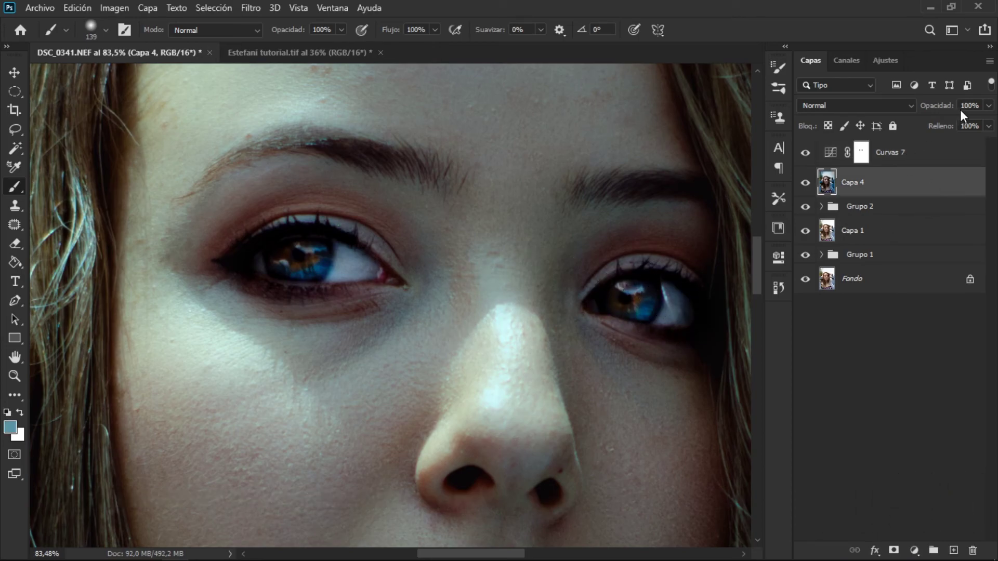
Set Capa 4's opacity to 60%
type("60")
key("Return")
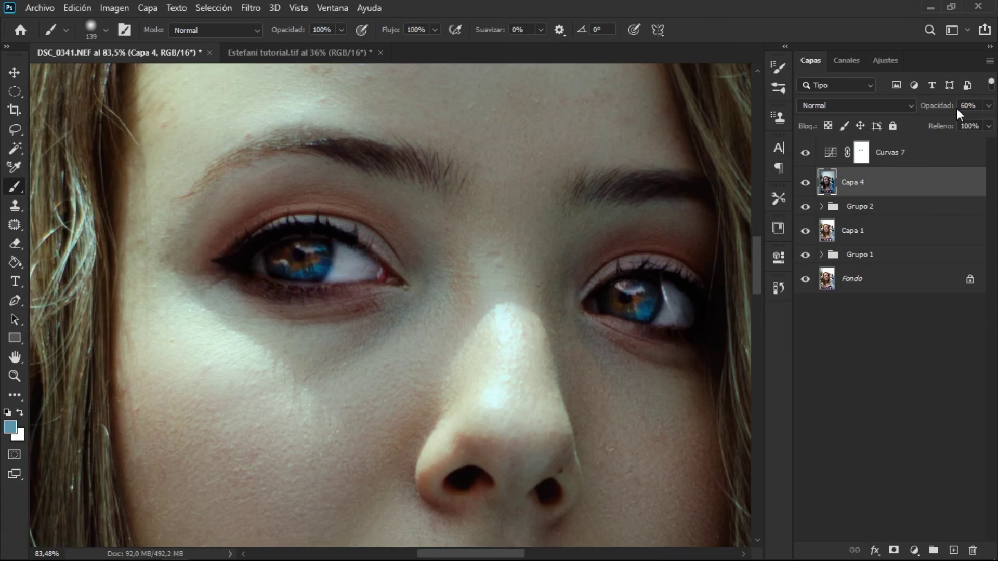
scroll(654, 187, "down", 5)
scroll(649, 198, "down", 3)
scroll(635, 211, "down", 2)
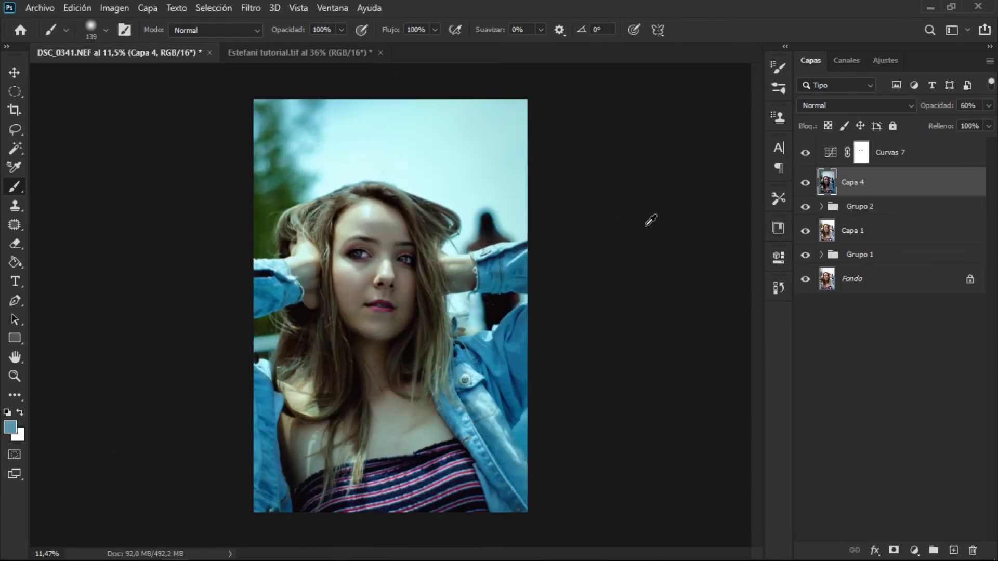
scroll(426, 271, "up", 1)
scroll(329, 239, "down", 1)
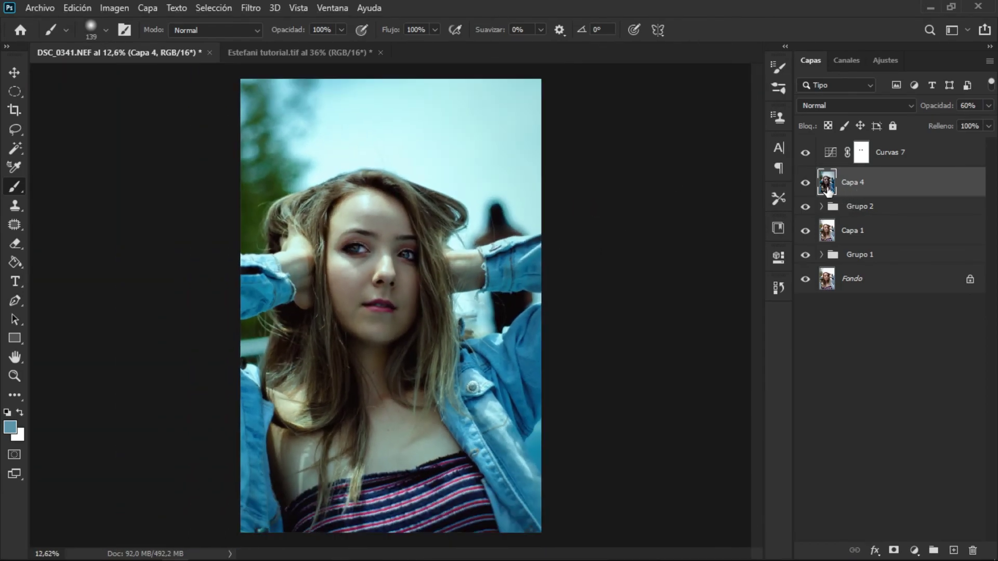
Hide and reshow Capa 1 and Capa 4 to compare before and after
left_click(804, 232)
left_click(805, 183)
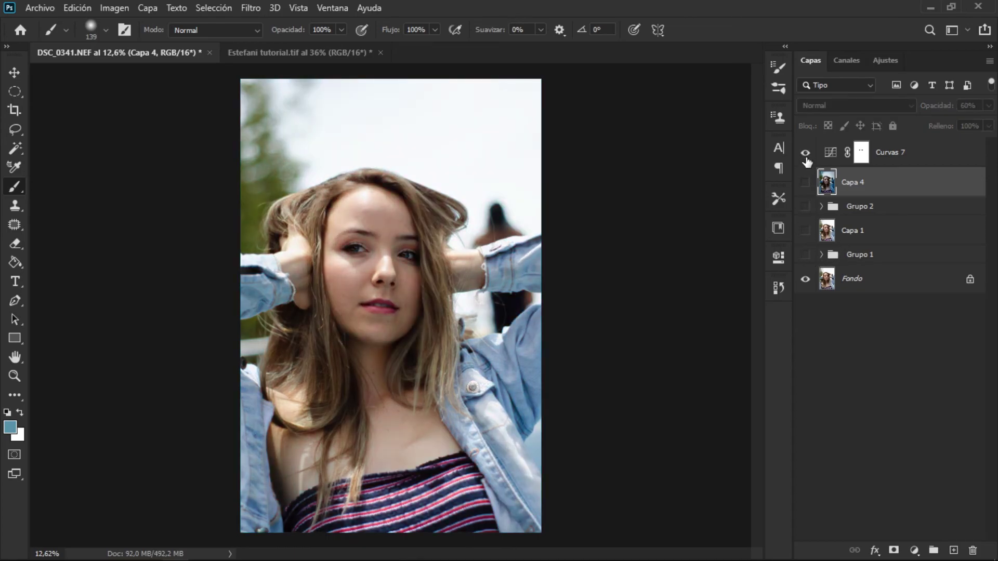
left_click(805, 183)
left_click(806, 231)
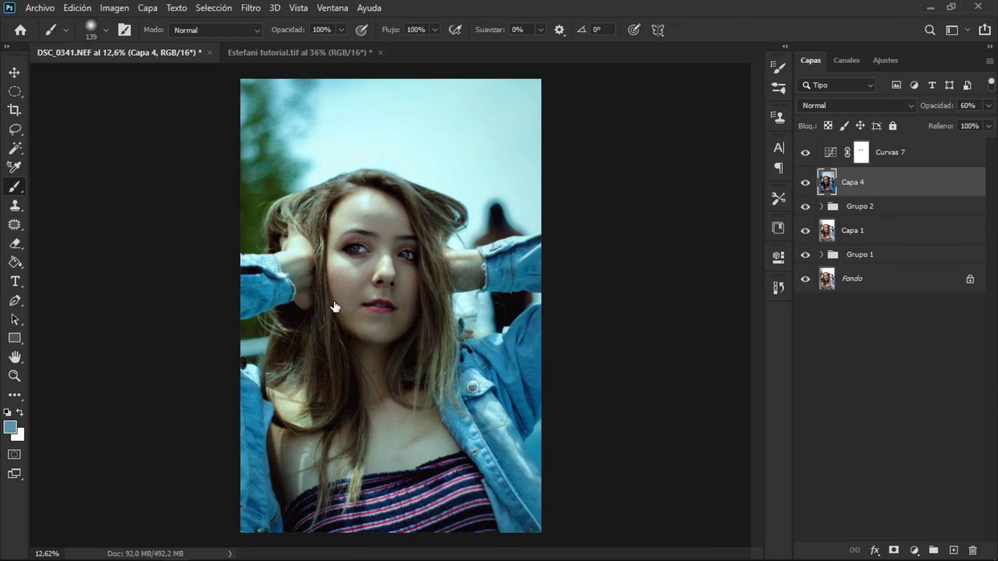
scroll(335, 307, "up", 3)
scroll(345, 289, "up", 2)
scroll(415, 291, "up", 2)
scroll(442, 227, "down", 2)
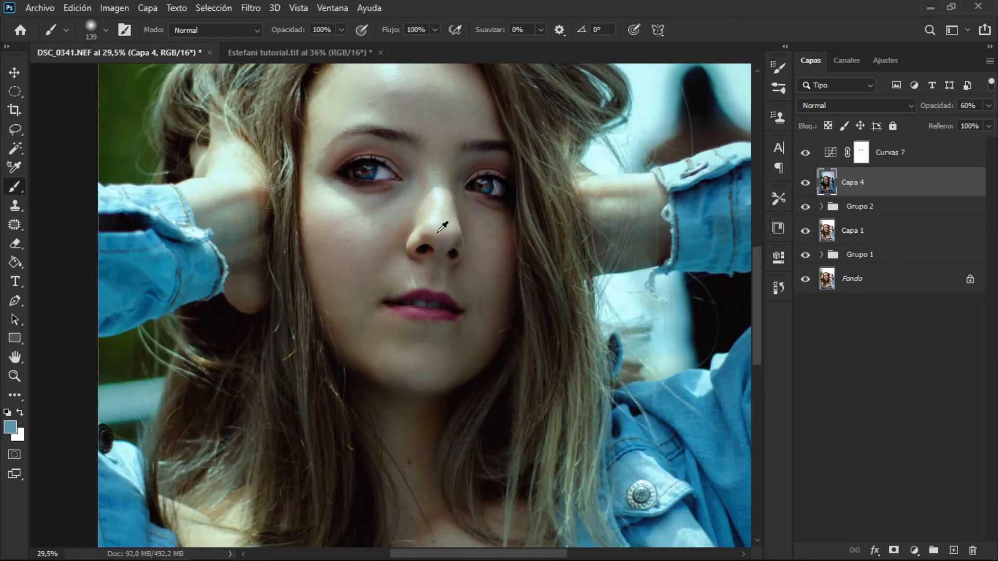
scroll(439, 226, "down", 1)
scroll(429, 223, "down", 1)
scroll(420, 219, "down", 1)
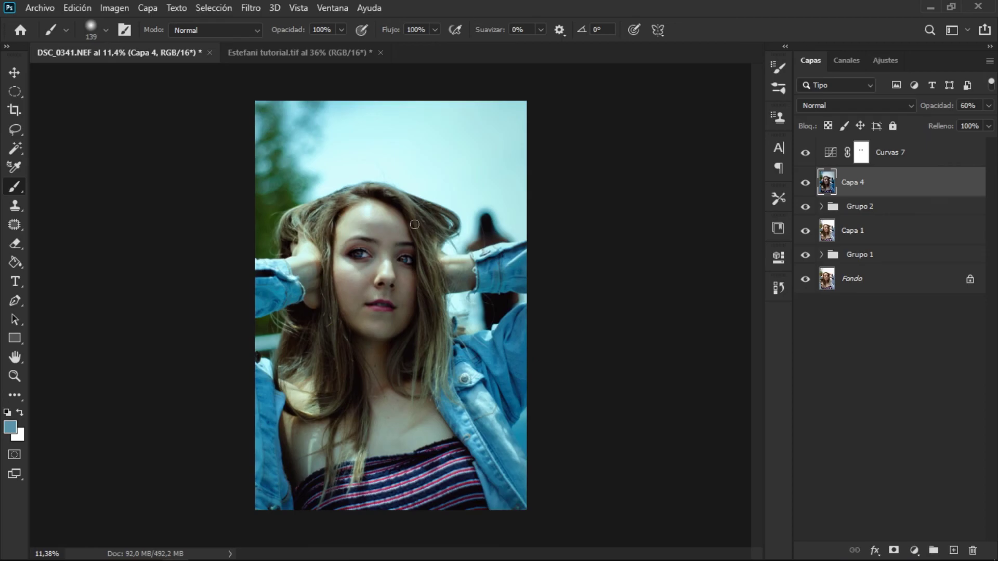
scroll(411, 223, "up", 2)
scroll(390, 213, "down", 1)
scroll(369, 208, "down", 1)
scroll(356, 203, "down", 1)
scroll(355, 206, "up", 3)
scroll(359, 225, "up", 3)
scroll(385, 307, "up", 3)
scroll(360, 248, "up", 2)
scroll(361, 248, "down", 5)
scroll(359, 248, "down", 3)
scroll(356, 248, "down", 2)
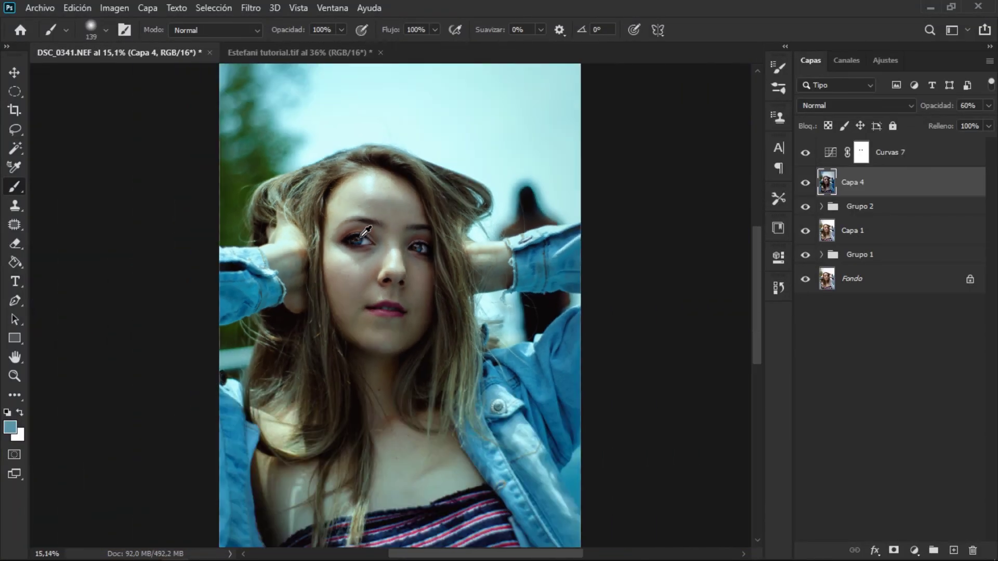
scroll(357, 246, "up", 1)
scroll(361, 252, "up", 3)
scroll(365, 257, "up", 3)
scroll(370, 263, "up", 3)
scroll(369, 263, "down", 3)
scroll(368, 259, "down", 2)
scroll(368, 255, "down", 2)
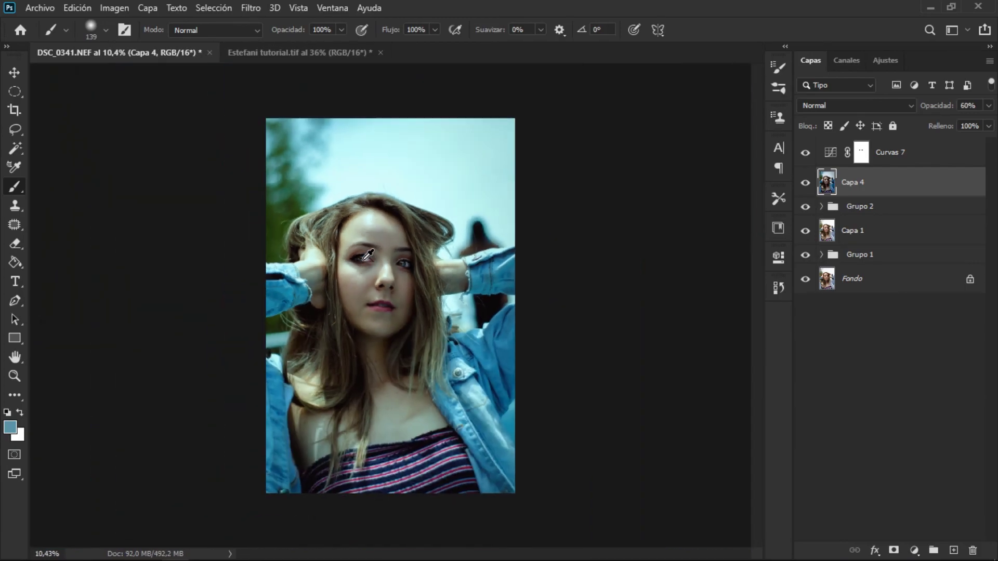